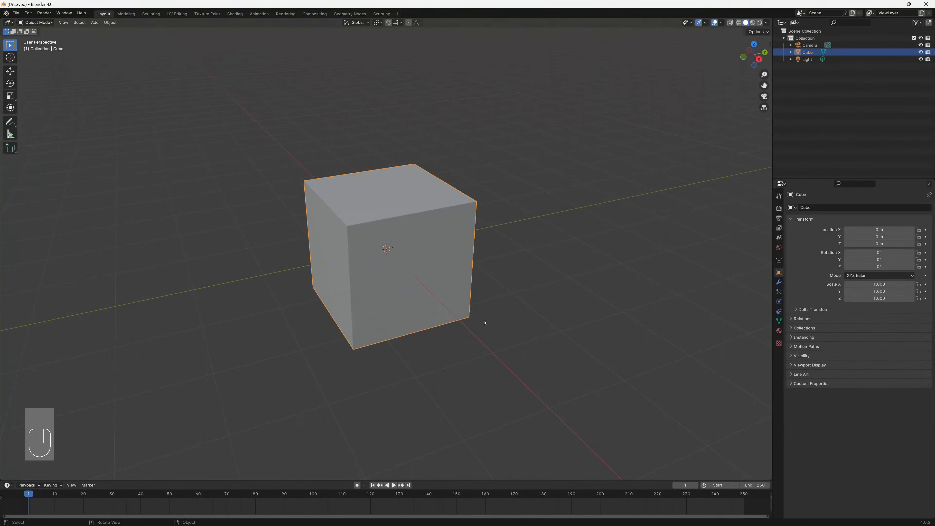
Step: Delete the default cube from the scene
scroll(486, 320, up, 2)
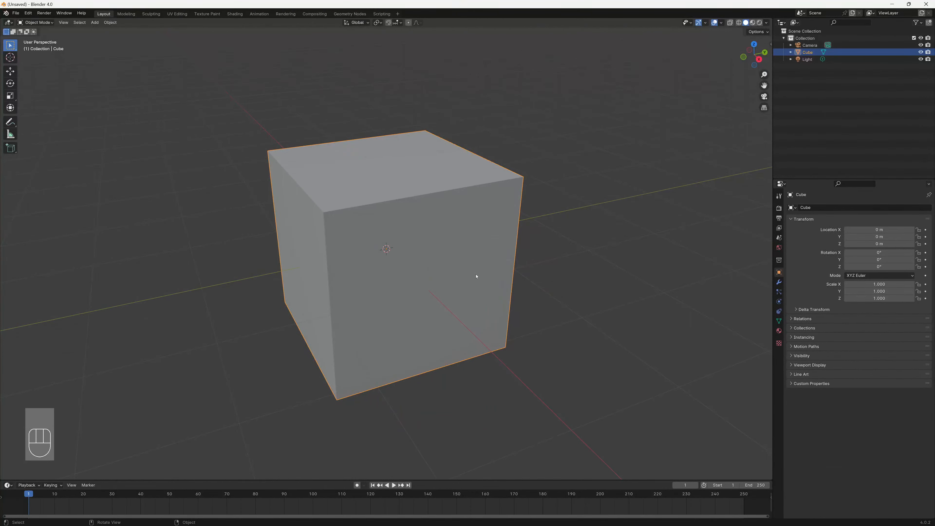
scroll(472, 276, up, 1)
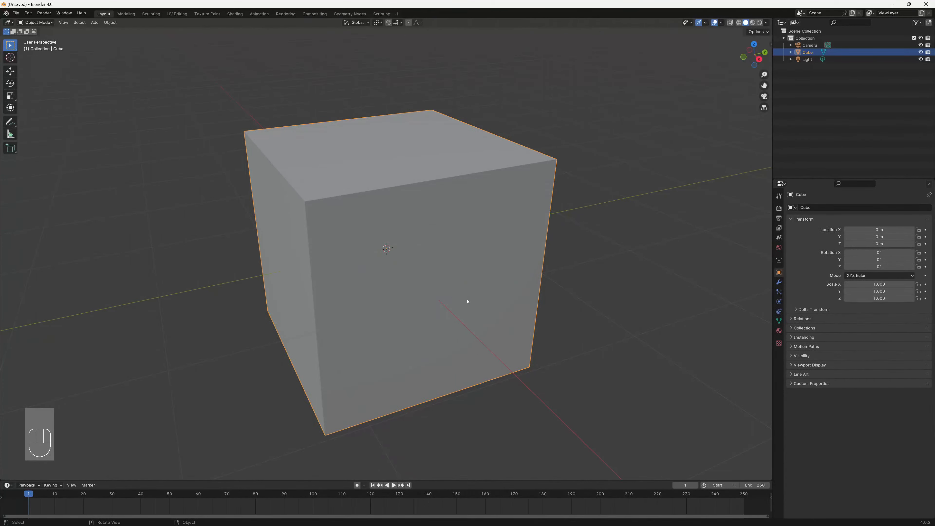
key(x)
key(x)
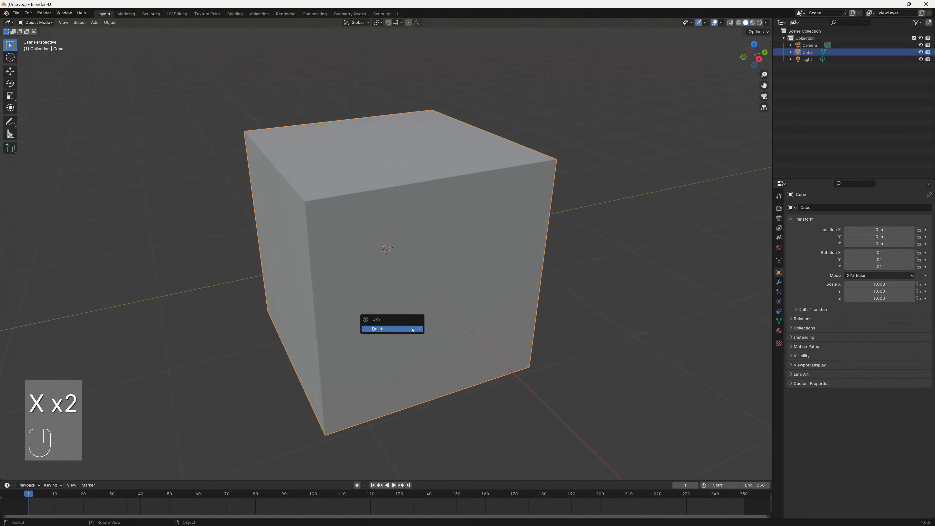
click(407, 329)
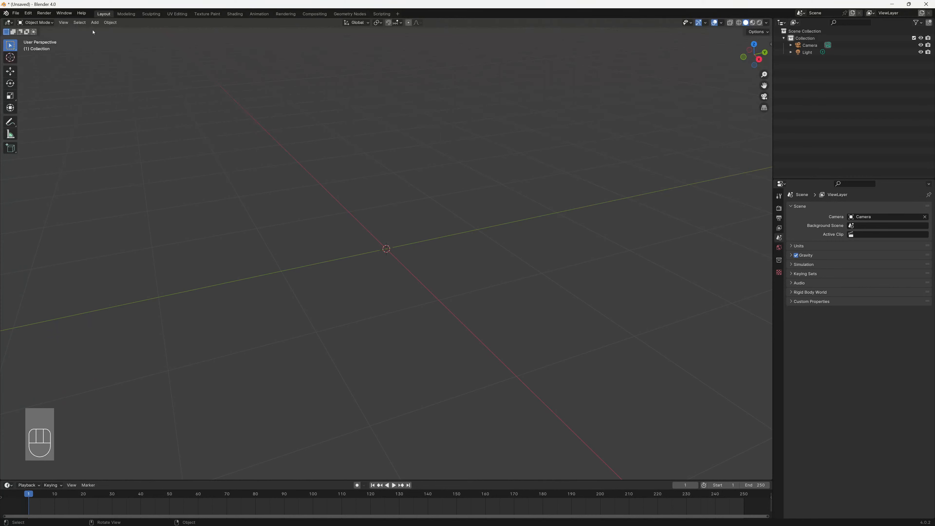
Step: Add a cylinder mesh at the origin and set its vertex count to 16
click(94, 22)
mouse_move(97, 32)
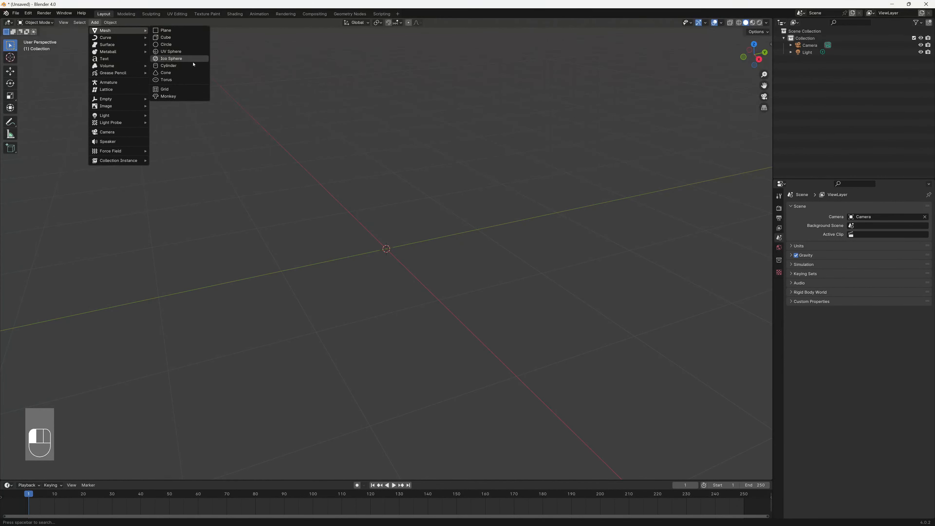
click(177, 66)
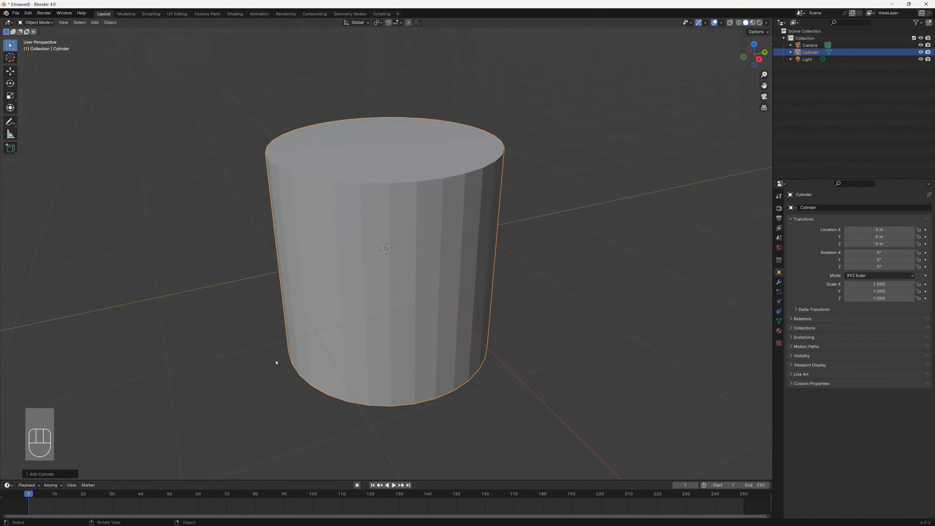
click(24, 474)
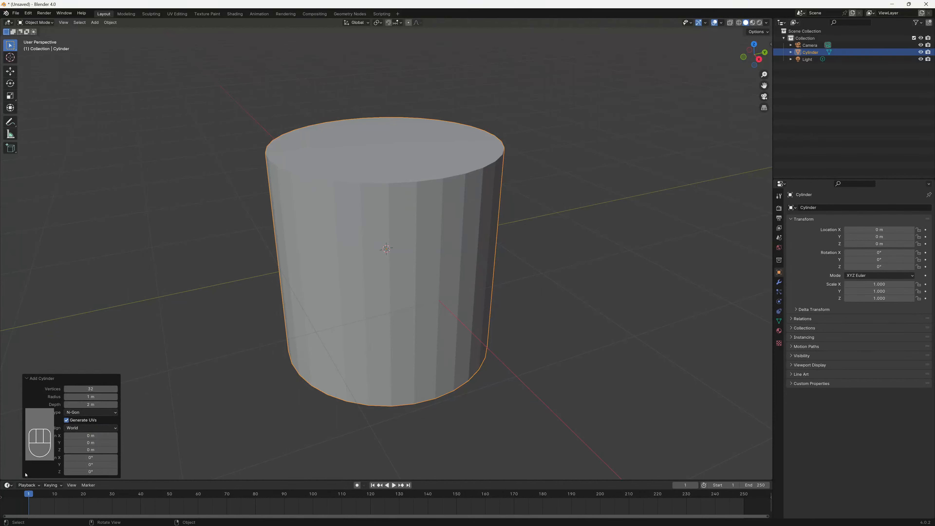
click(92, 389)
text(16)
click(99, 382)
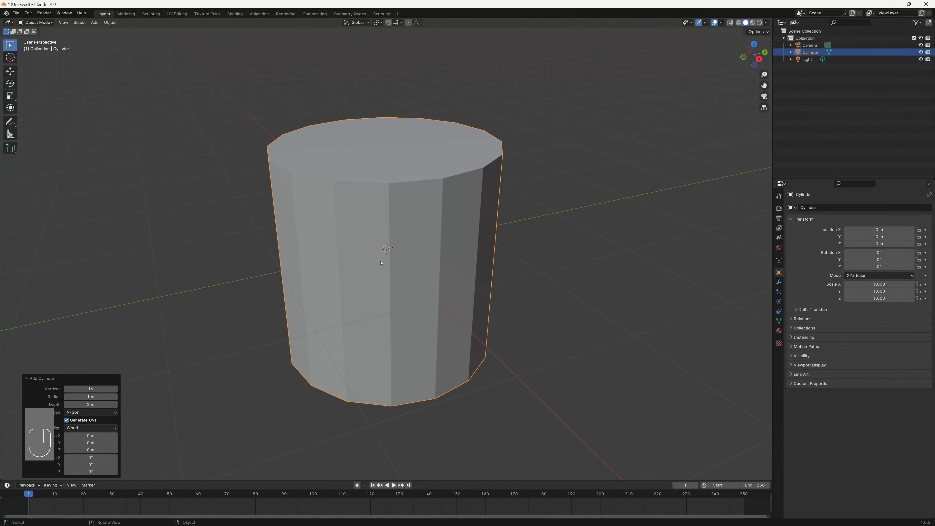
Step: From the front view, rotate the cylinder 90° about the global X axis
key(grave)
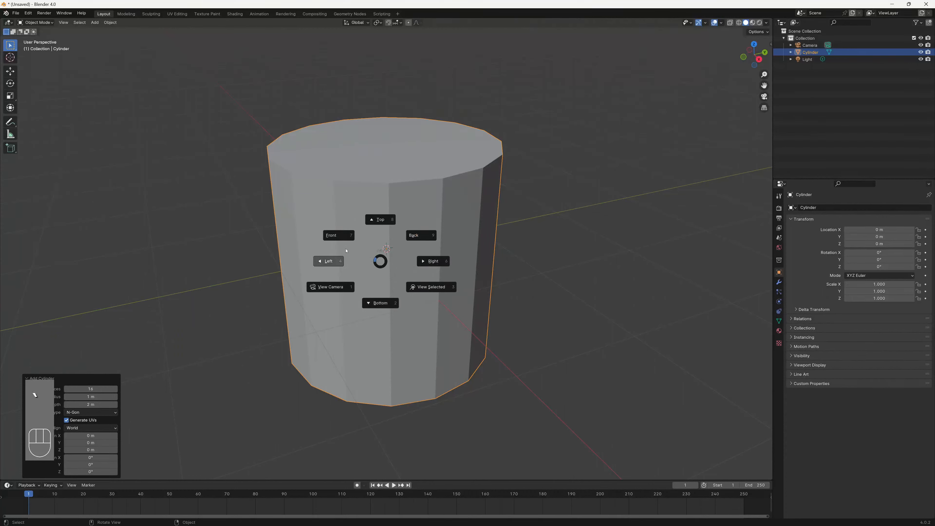
click(375, 255)
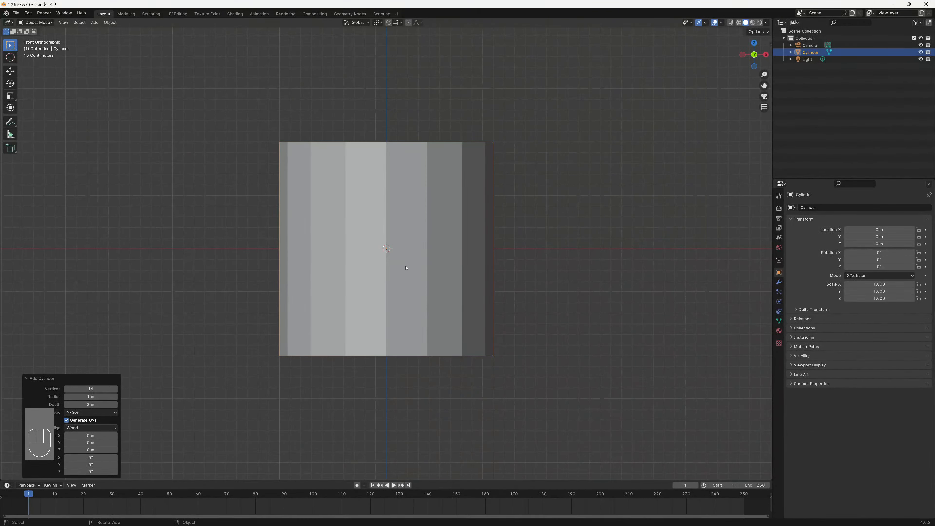
key(r)
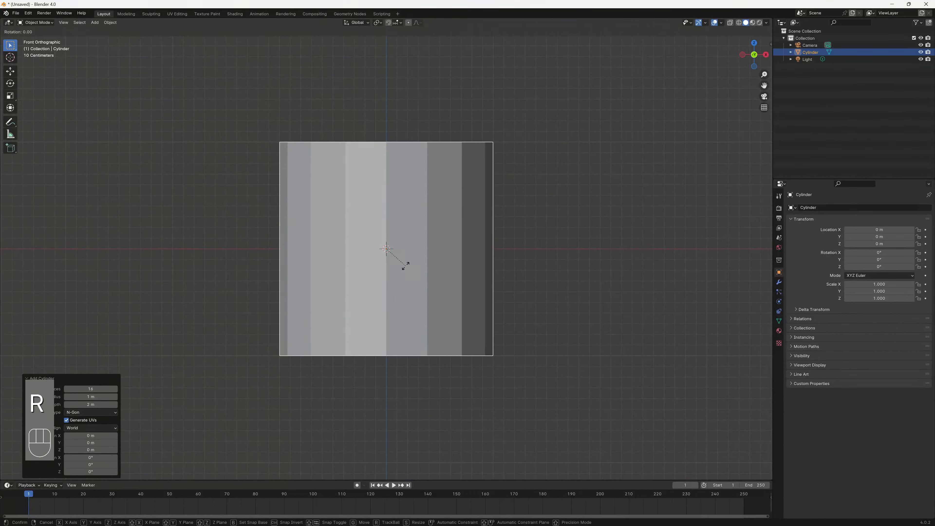
text(x)
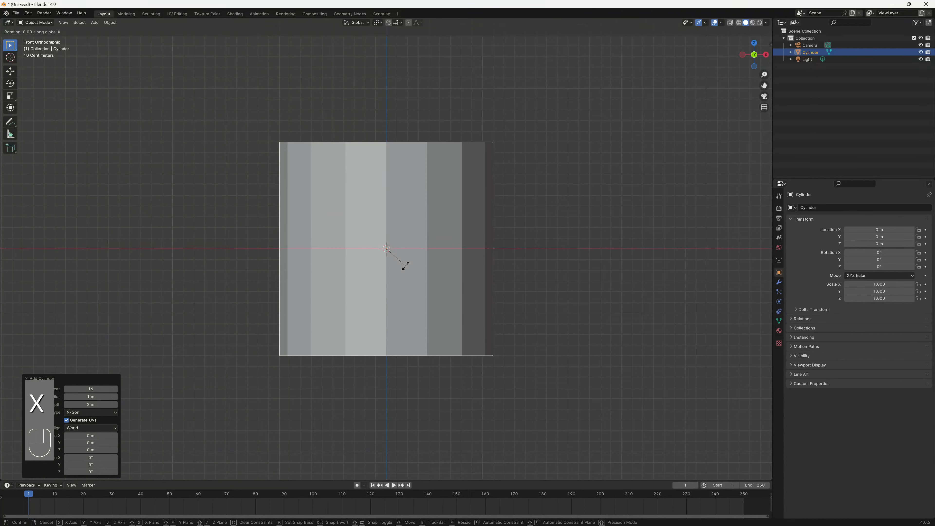
text(90)
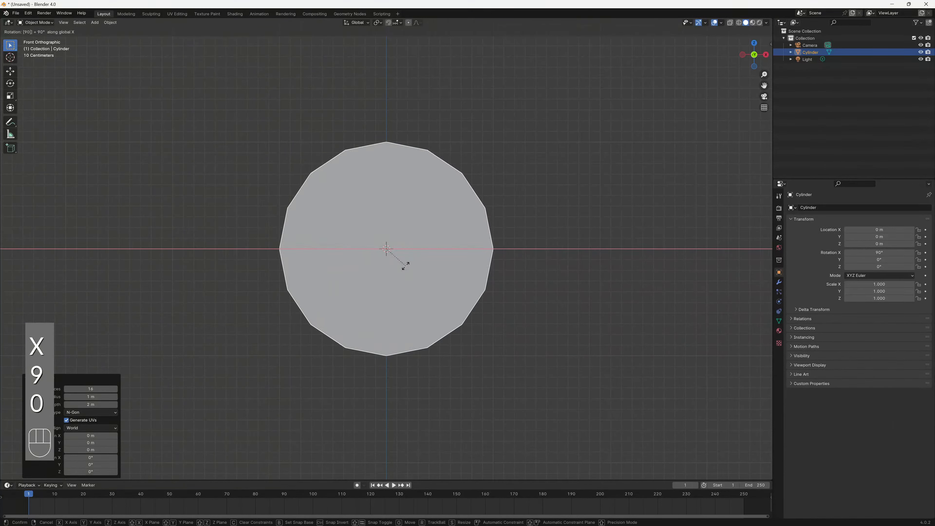
key(Return)
Step: Scale the cylinder along the global Y axis to about 0.262 to flatten it into a thin disc
middle_drag(428, 255, 396, 275)
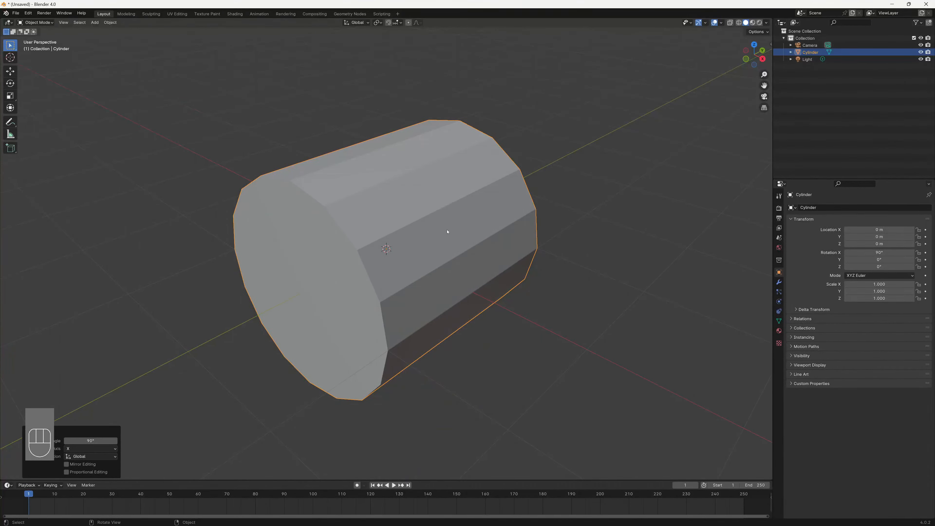
key(s)
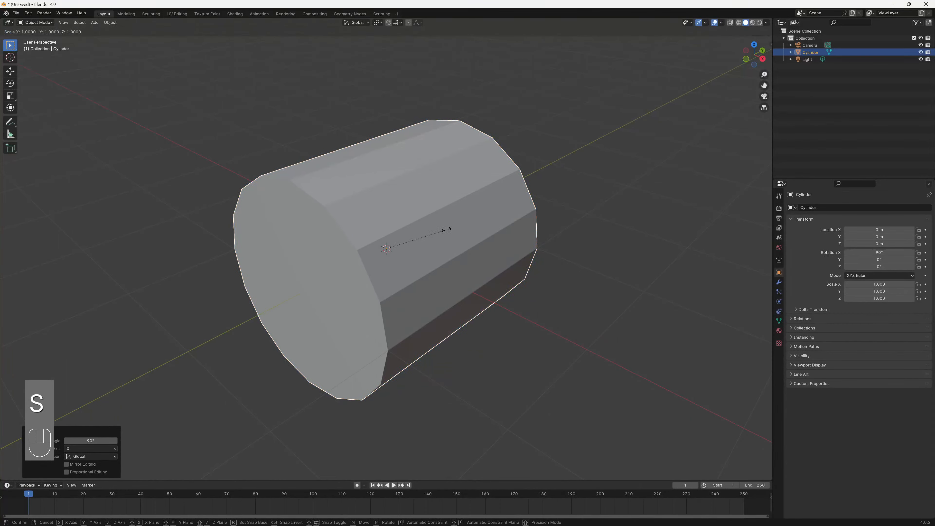
key(y)
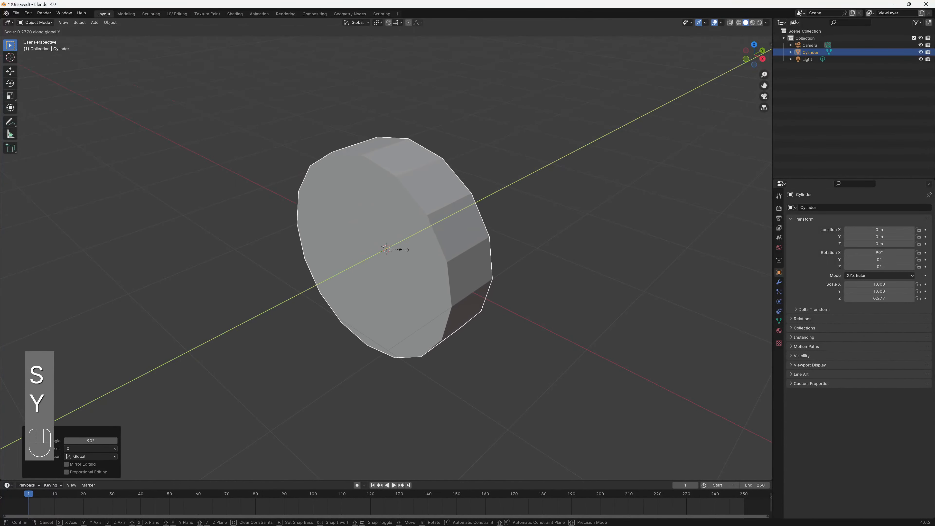
click(423, 258)
middle_drag(428, 261, 500, 259)
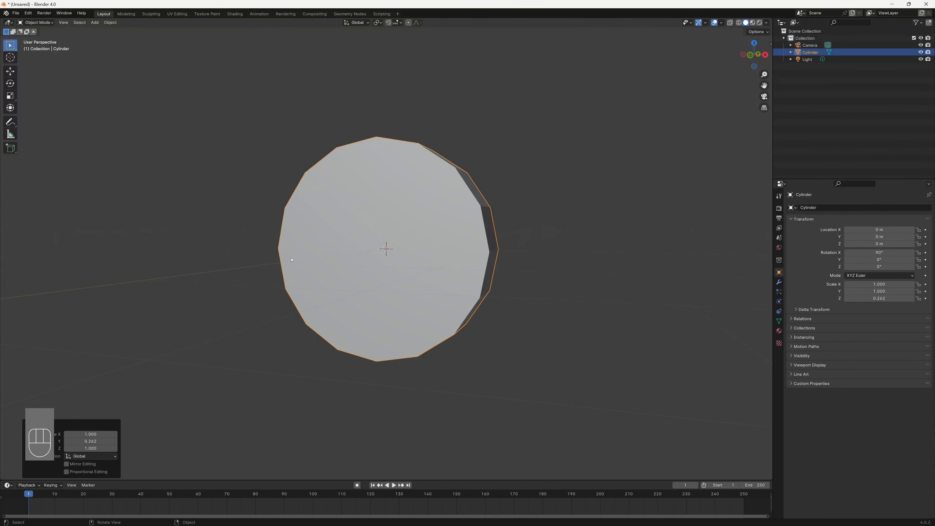
middle_drag(479, 290, 348, 315)
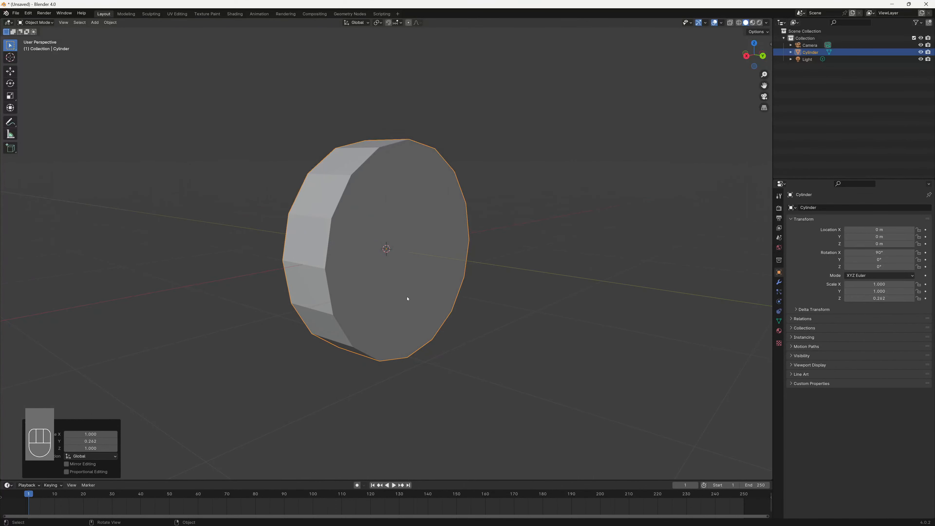
middle_drag(408, 299, 488, 265)
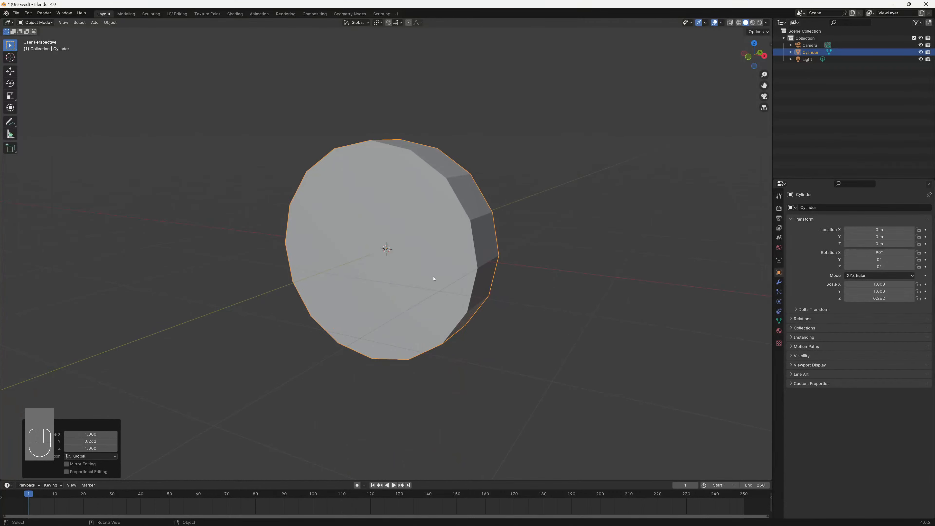
Step: In Edit Mode, knife-cut the disc's front face horizontally through the middle, between its two opposite side vertices
key(Tab)
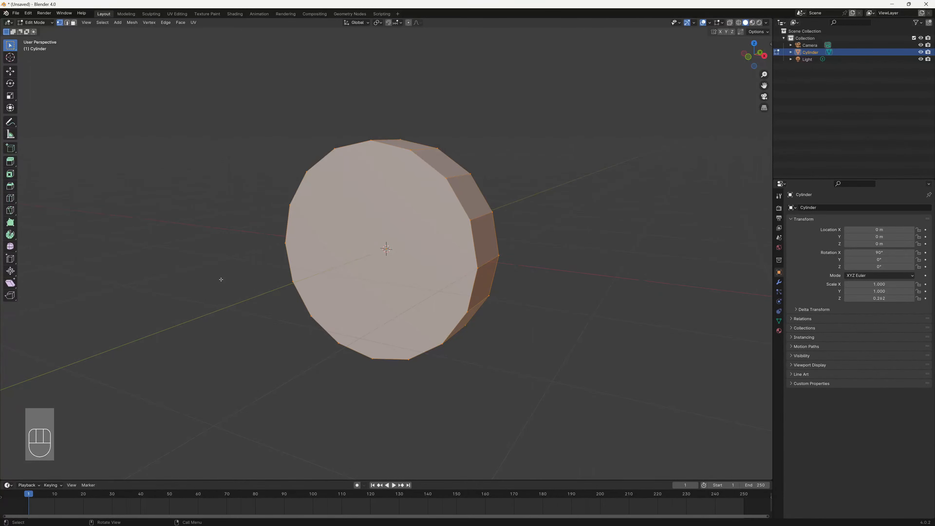
key(k)
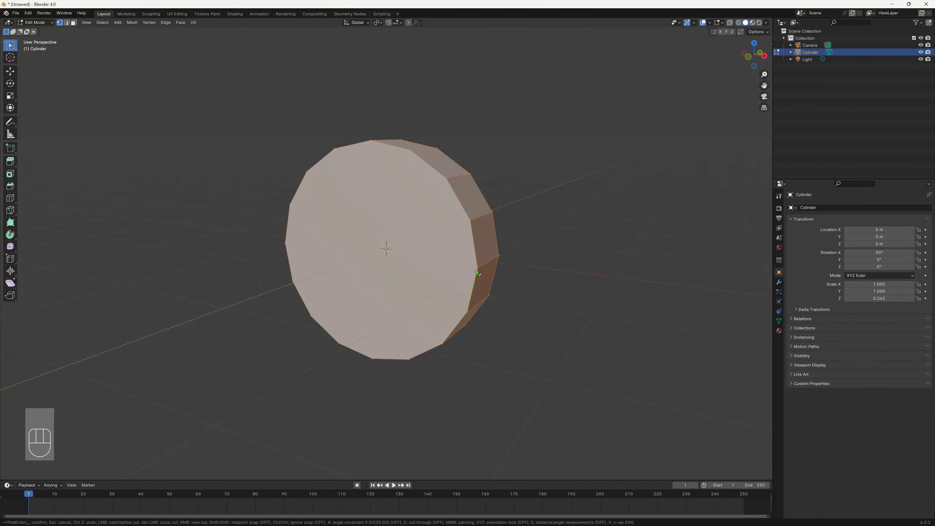
middle_drag(585, 411, 564, 408)
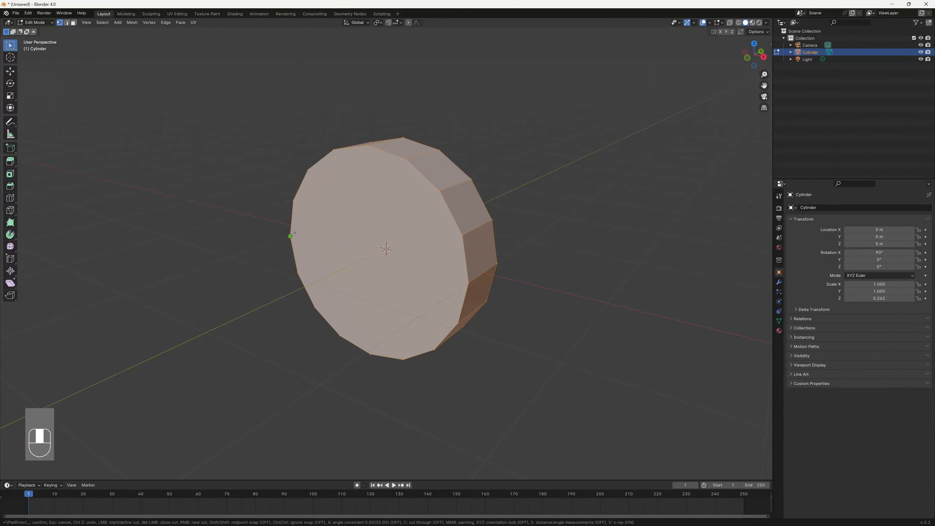
click(291, 236)
click(470, 283)
key(Return)
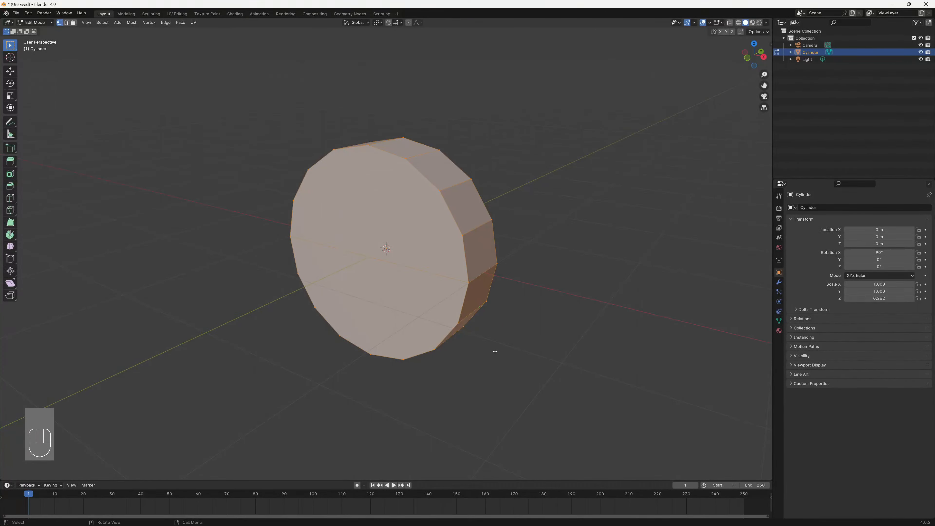
Step: Knife-cut the disc's back face horizontally through the middle, from one side vertex to the opposite one
middle_drag(479, 323, 349, 305)
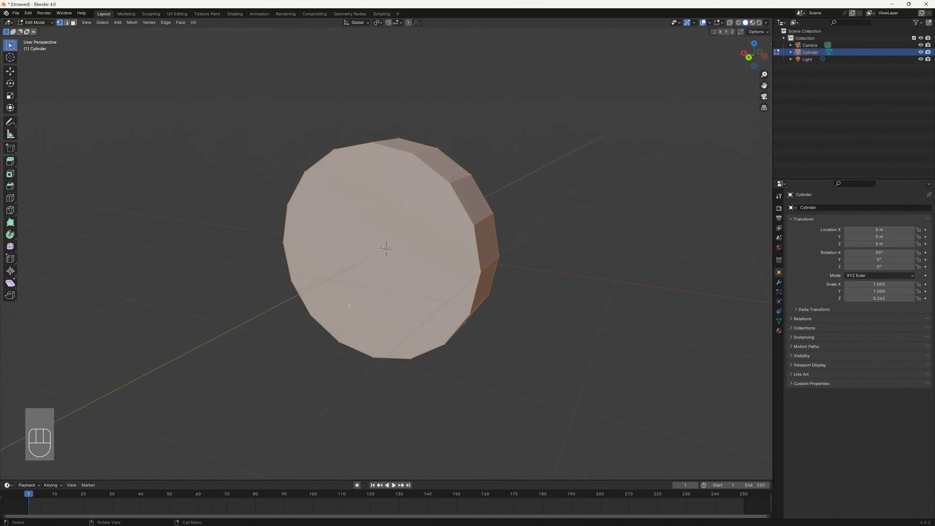
key(k)
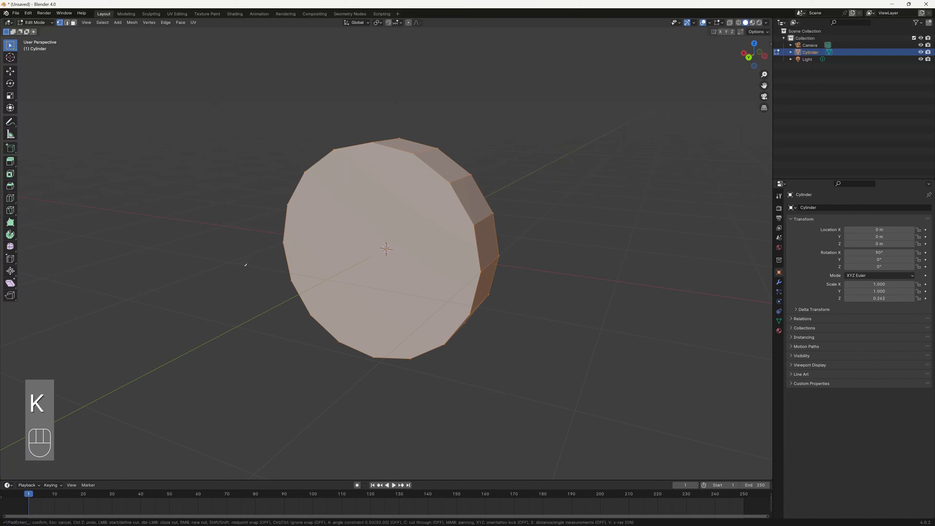
click(285, 243)
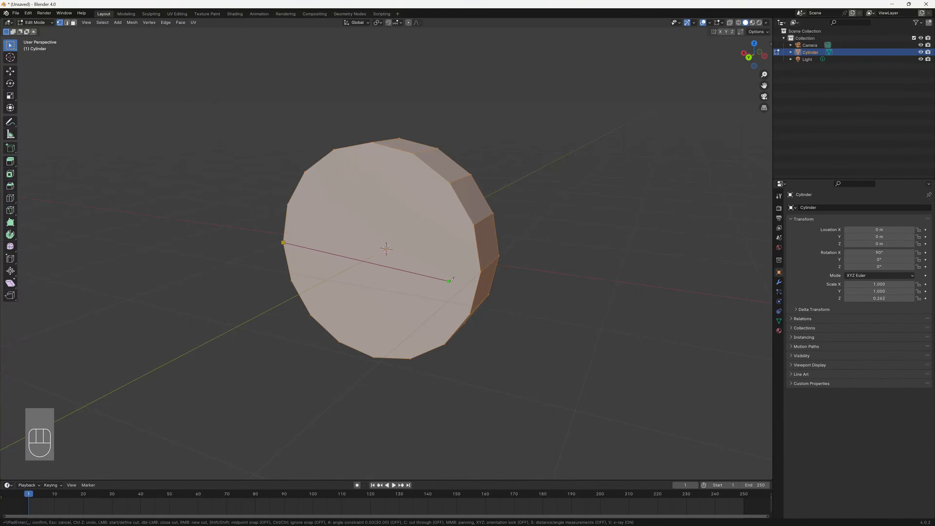
click(481, 273)
key(Return)
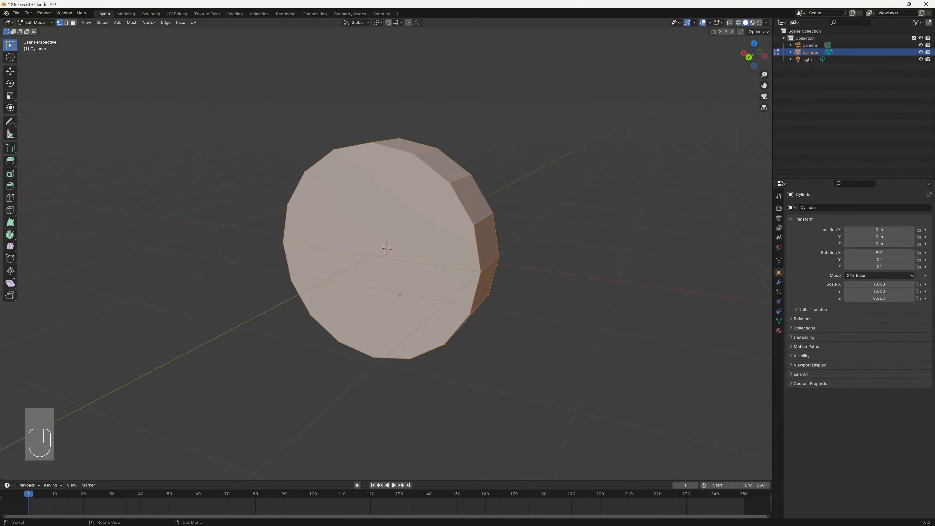
Step: In face mode, delete the disc's entire lower half: both half-round faces and all rim faces below the horizontal cut
middle_drag(400, 294, 398, 273)
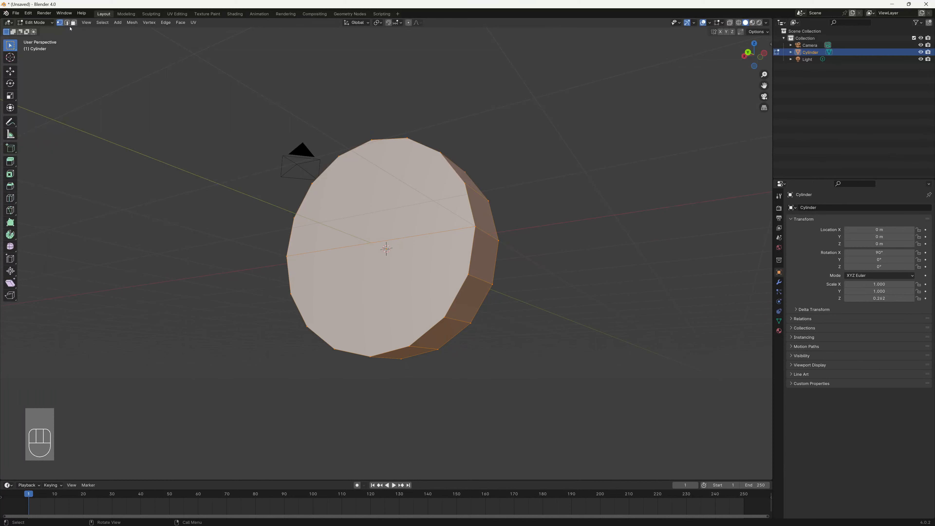
click(74, 23)
click(418, 292)
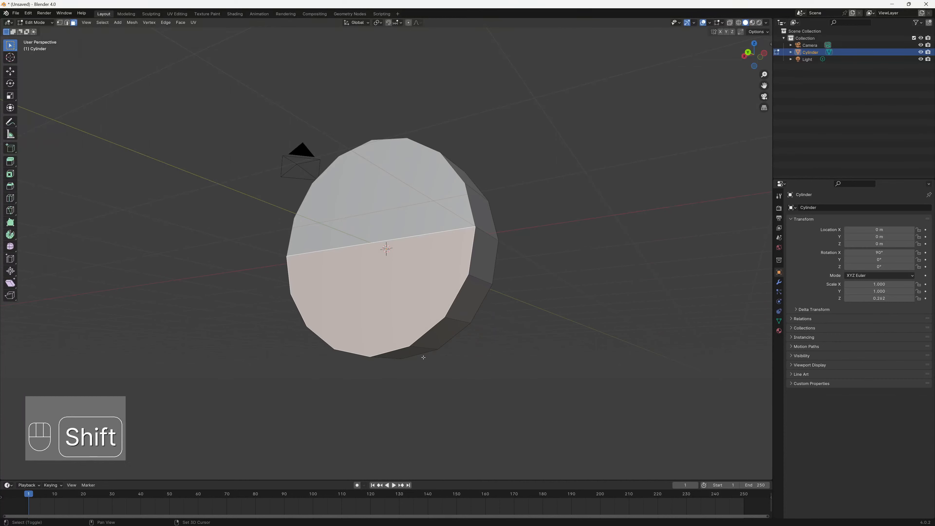
shift+click(484, 274)
shift+click(470, 302)
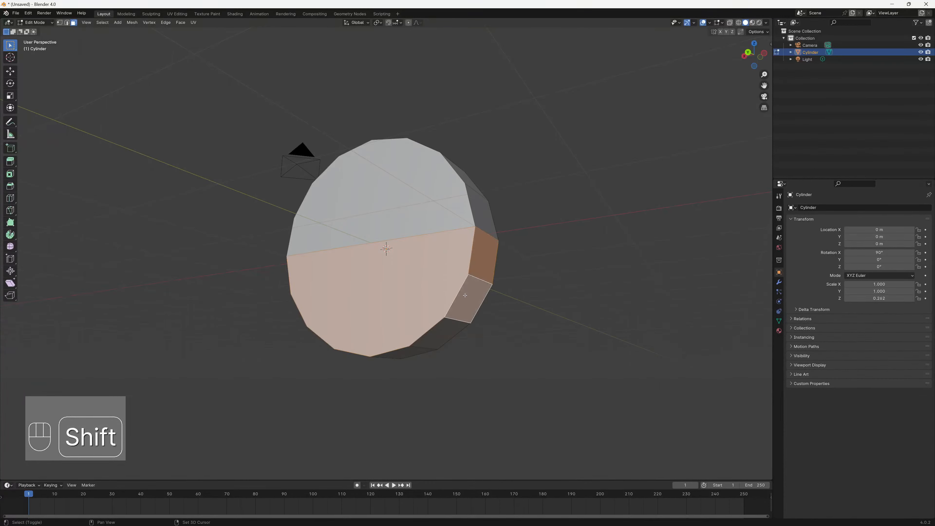
shift+click(444, 332)
middle_drag(410, 353, 373, 359)
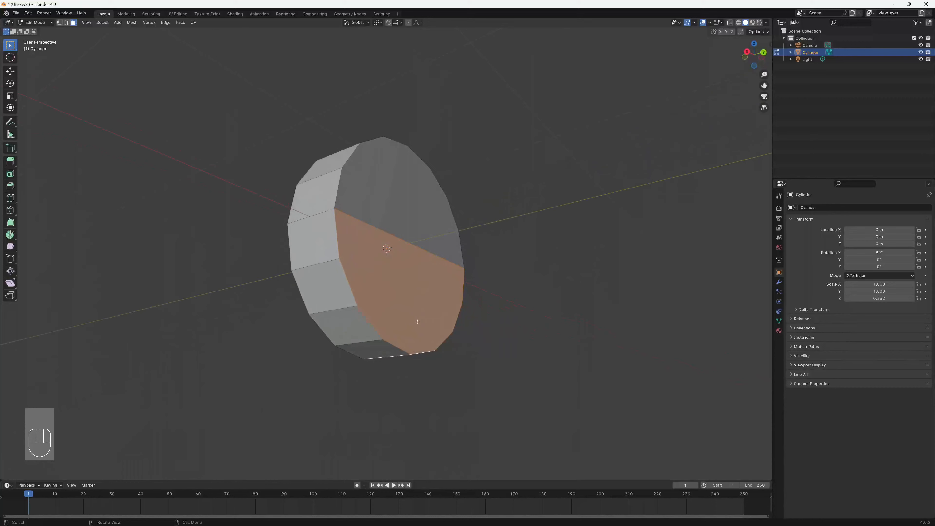
shift+click(359, 327)
shift+click(374, 349)
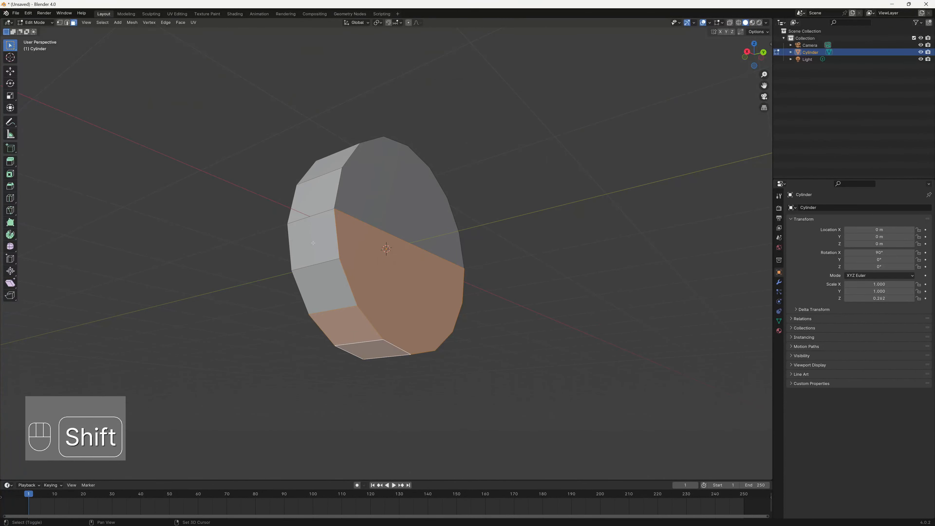
shift+click(318, 267)
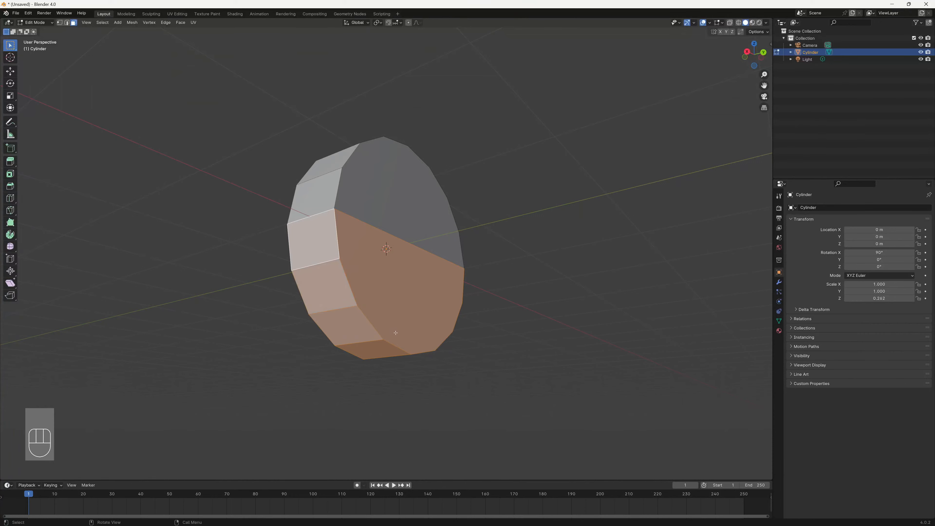
middle_drag(329, 288, 429, 325)
shift+click(366, 294)
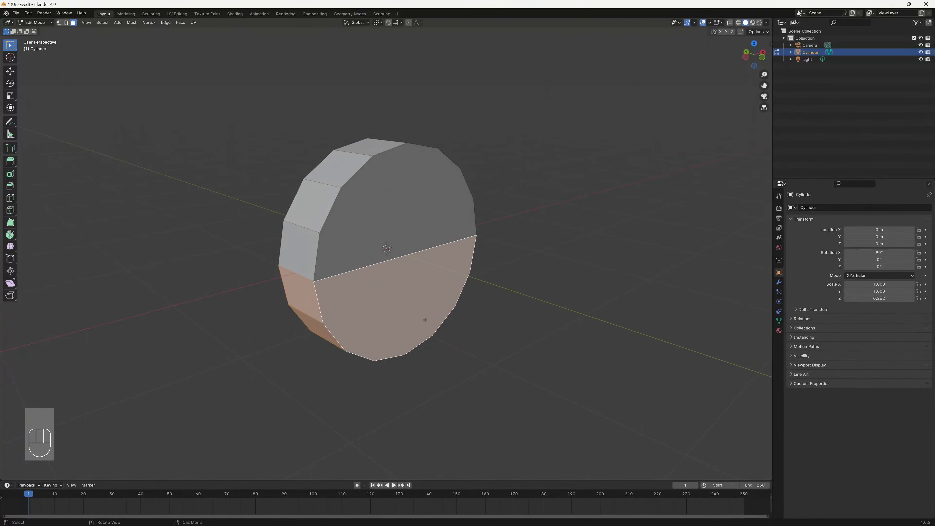
key(KP_1)
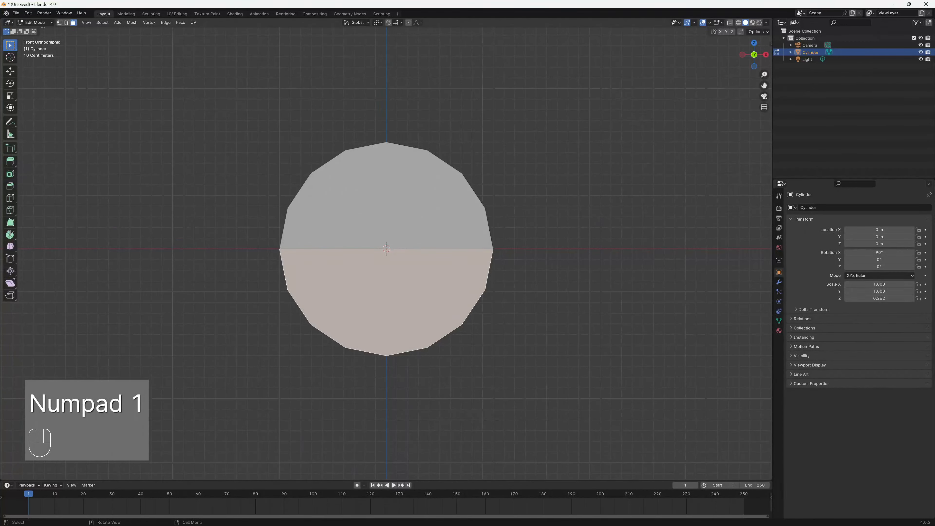
key(grave)
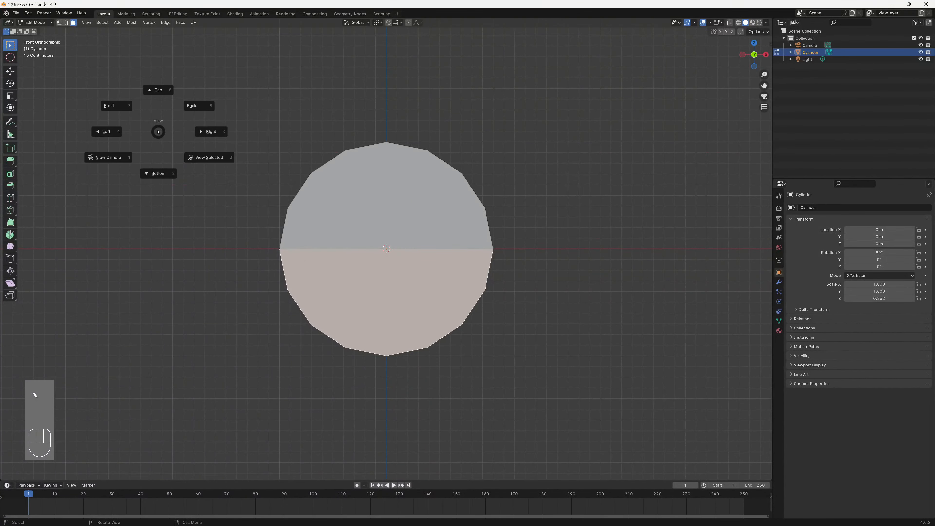
click(108, 105)
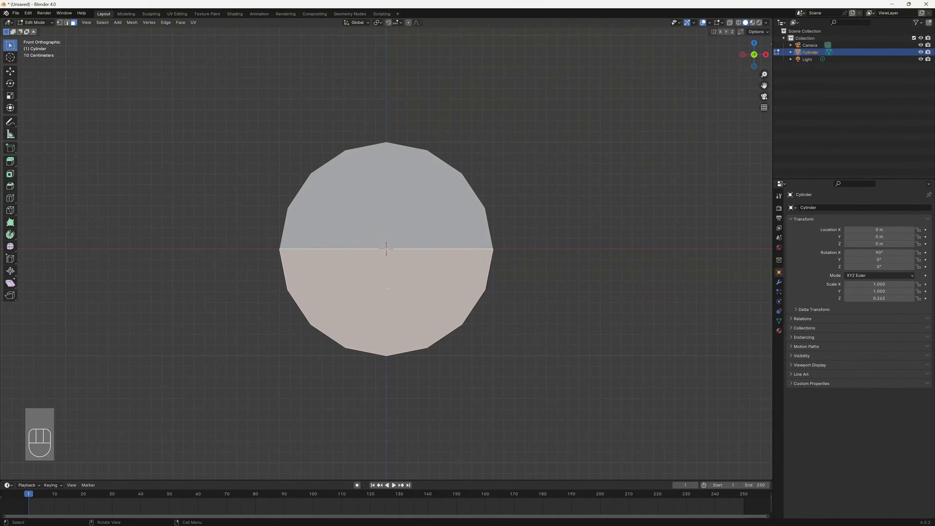
key(x)
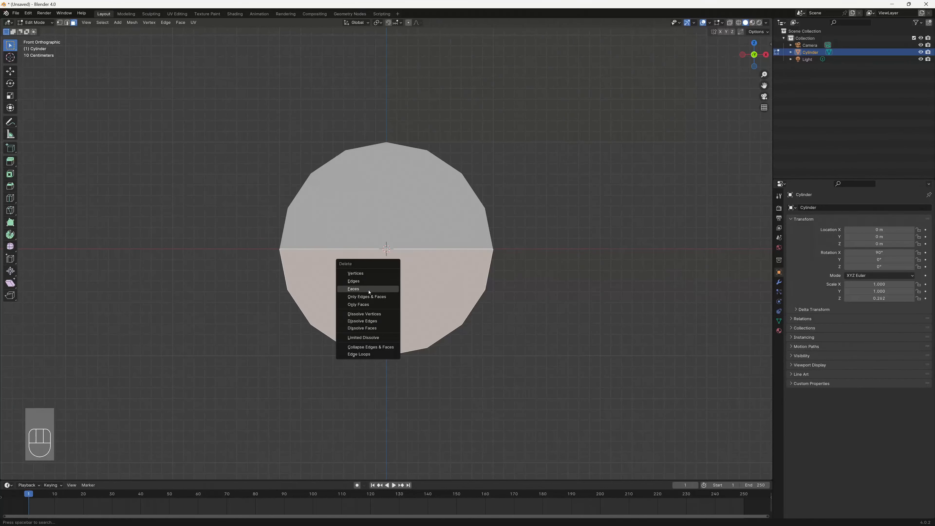
click(369, 290)
Step: In edge mode, select the four boundary edges around the open underside of the half disc
middle_drag(374, 349, 449, 232)
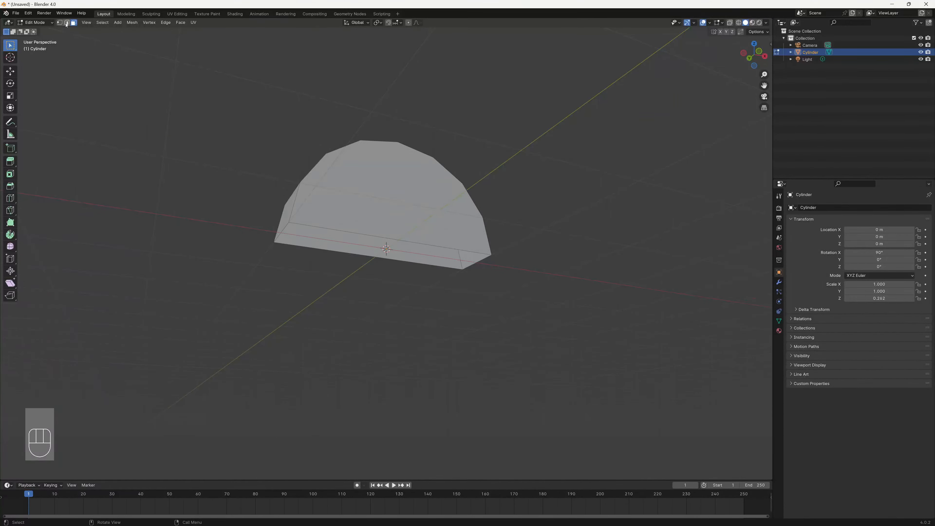
click(66, 24)
alt+click(350, 235)
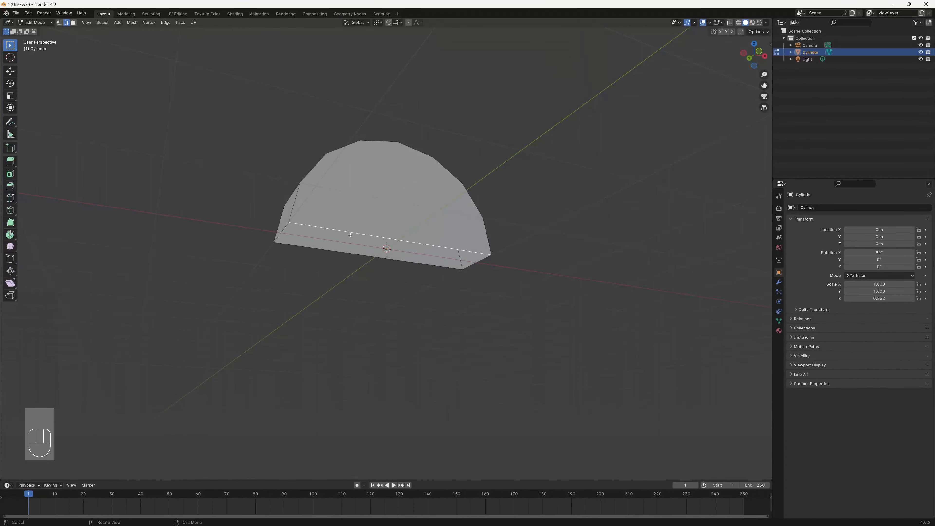
shift+click(288, 237)
shift+click(356, 255)
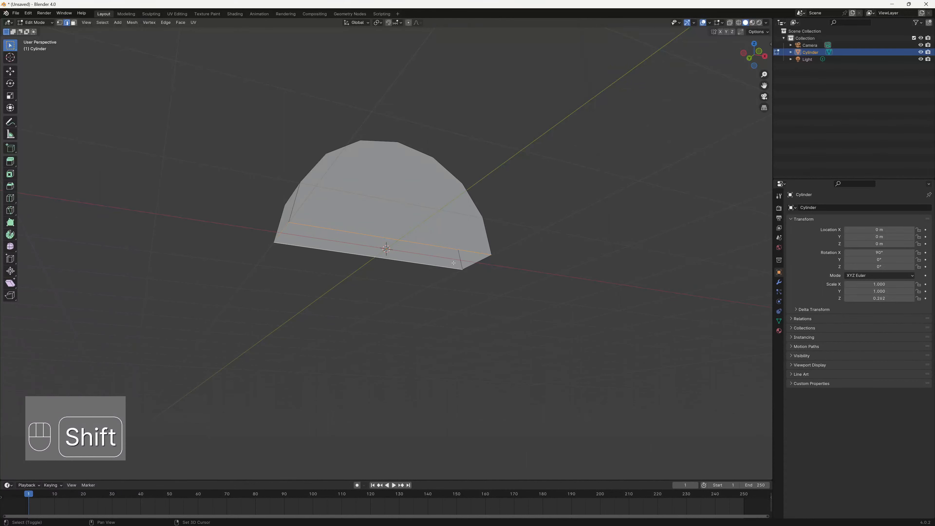
shift+click(473, 265)
scroll(496, 273, down, 2)
scroll(508, 274, up, 3)
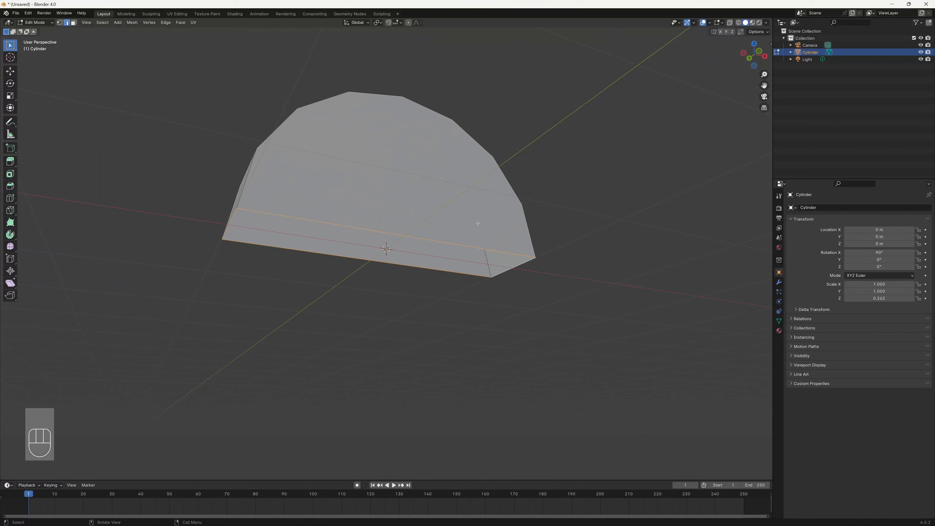
Step: Hide the floor grid and the X and Y axis lines in the viewport overlays
click(710, 23)
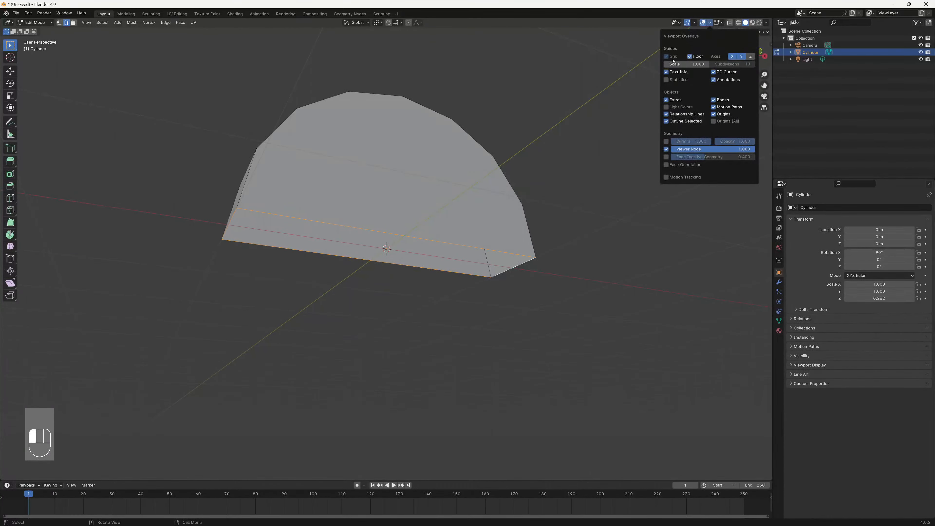
click(689, 56)
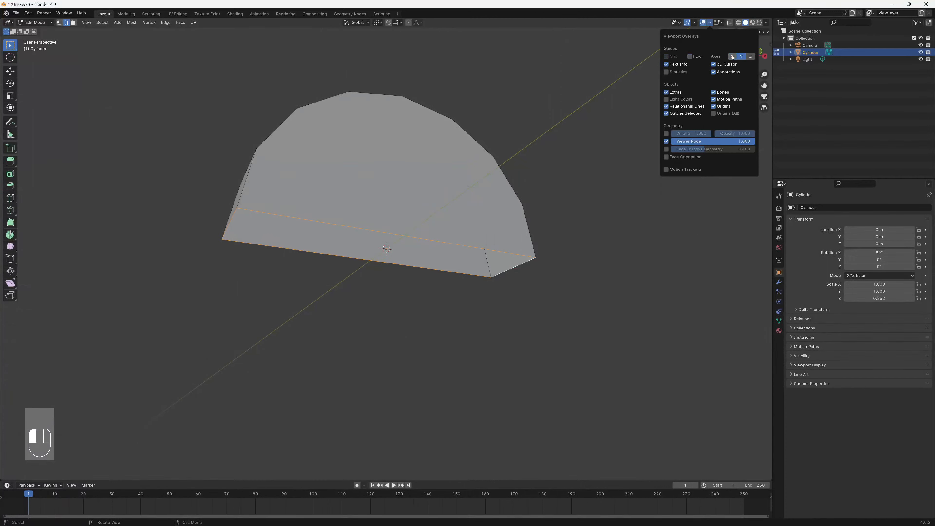
click(741, 57)
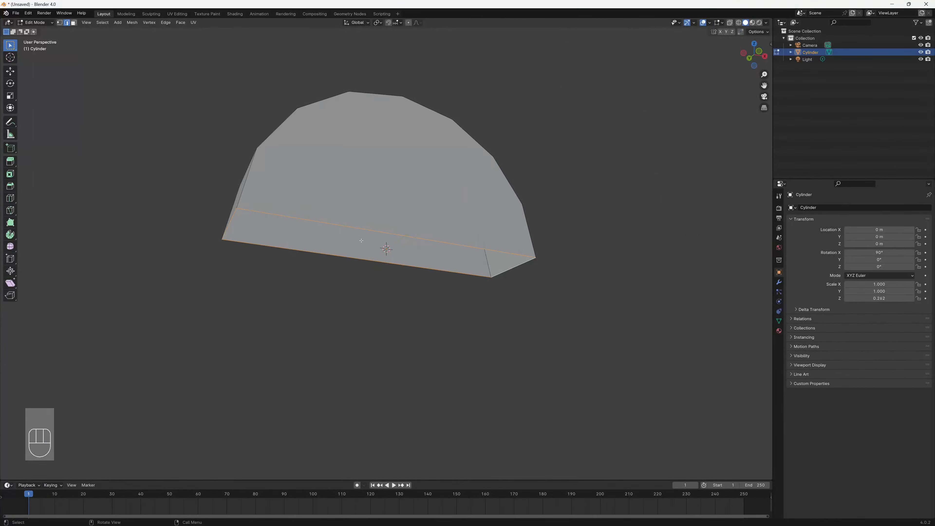
middle_drag(393, 306, 408, 259)
scroll(410, 260, up, 2)
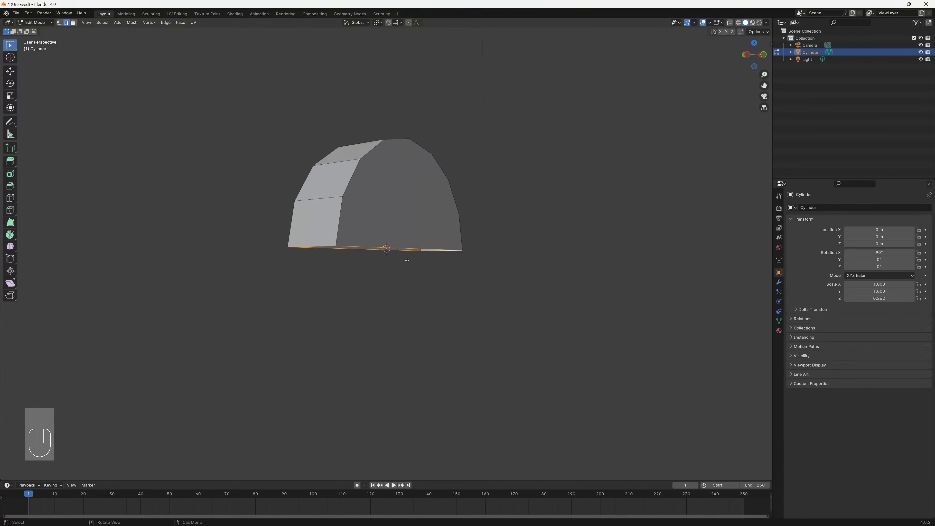
key(grave)
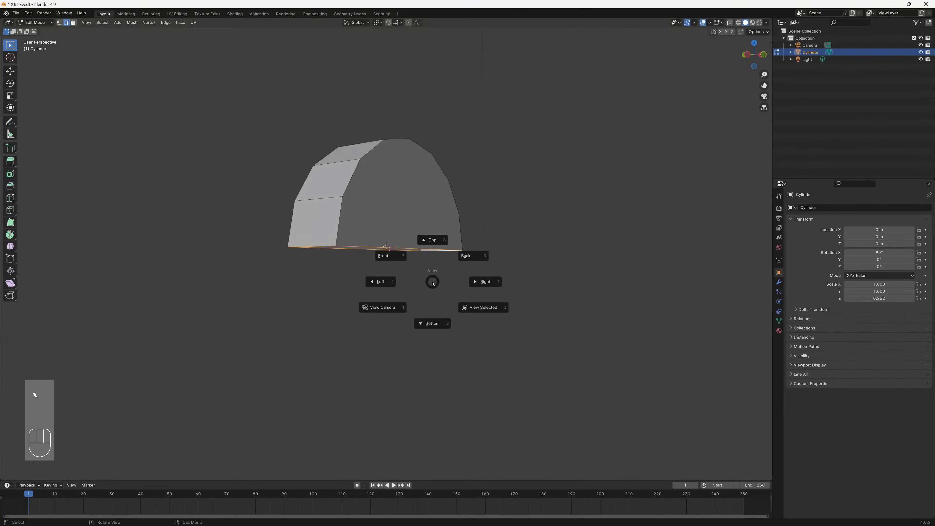
click(391, 257)
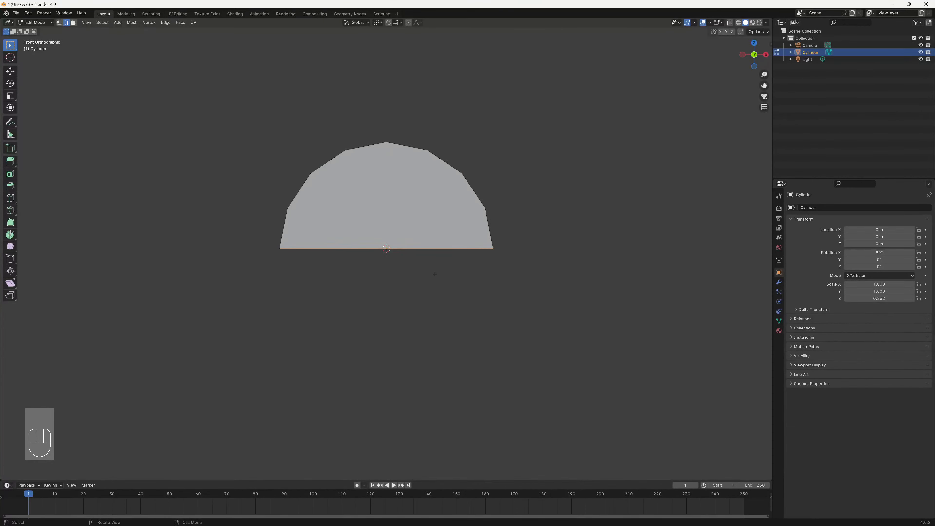
key(e)
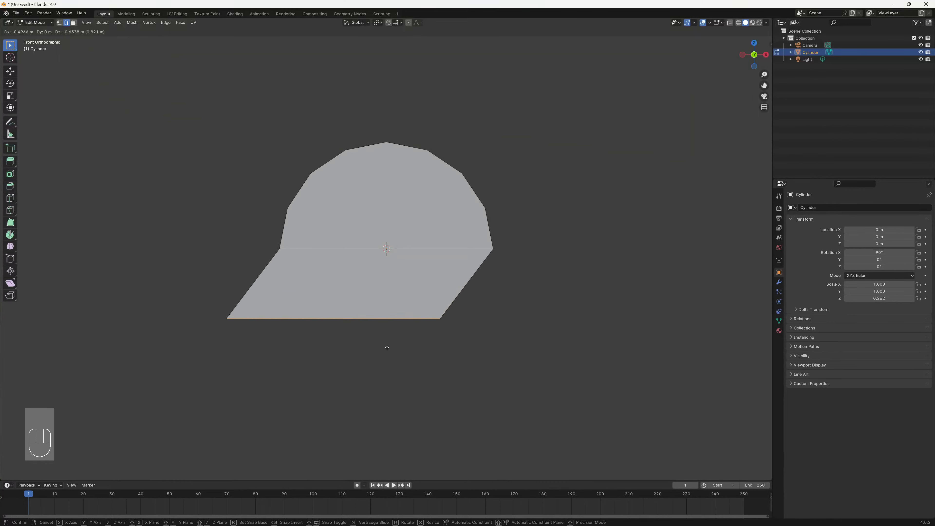
key(Escape)
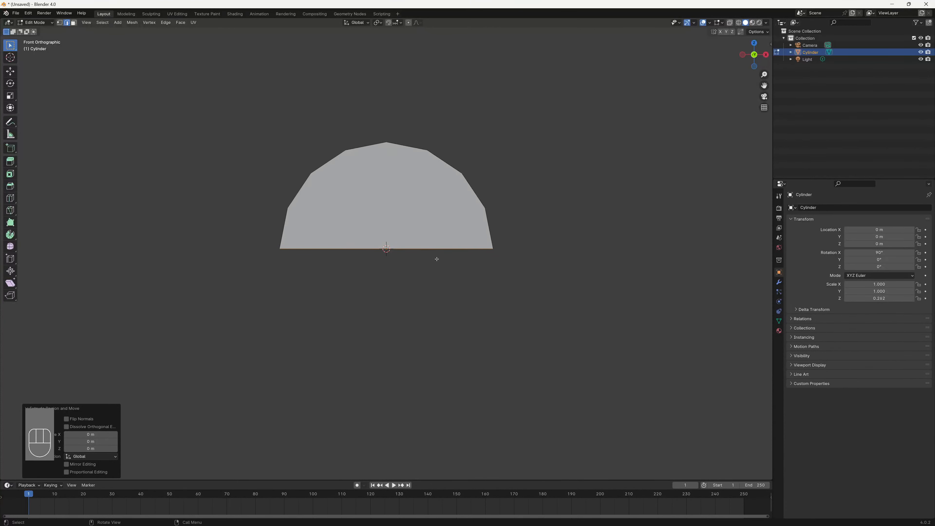
key(ctrl+z)
key(ctrl+z)
key(ctrl+z)
key(ctrl+z)
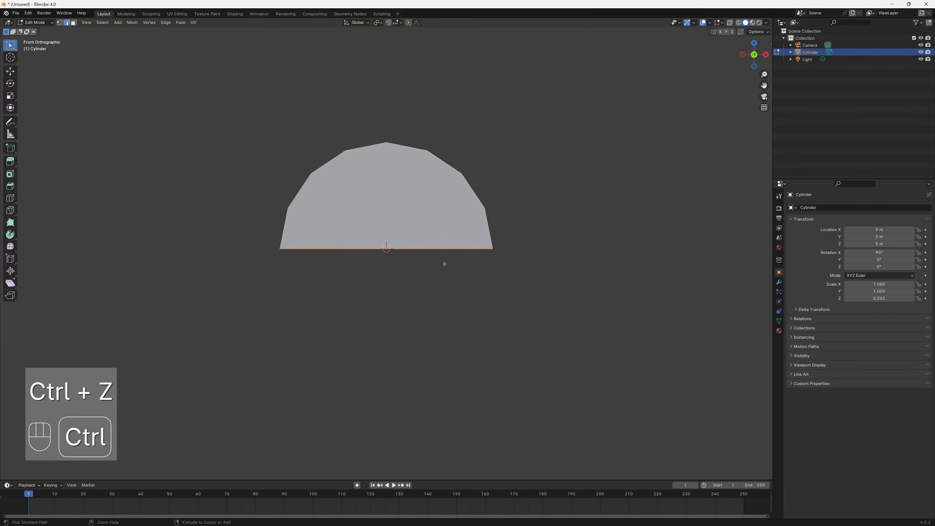
Step: Extrude the four boundary edges of the half disc's open underside about 1.56 m downward along the global Z axis
middle_drag(432, 272, 406, 227)
click(406, 217)
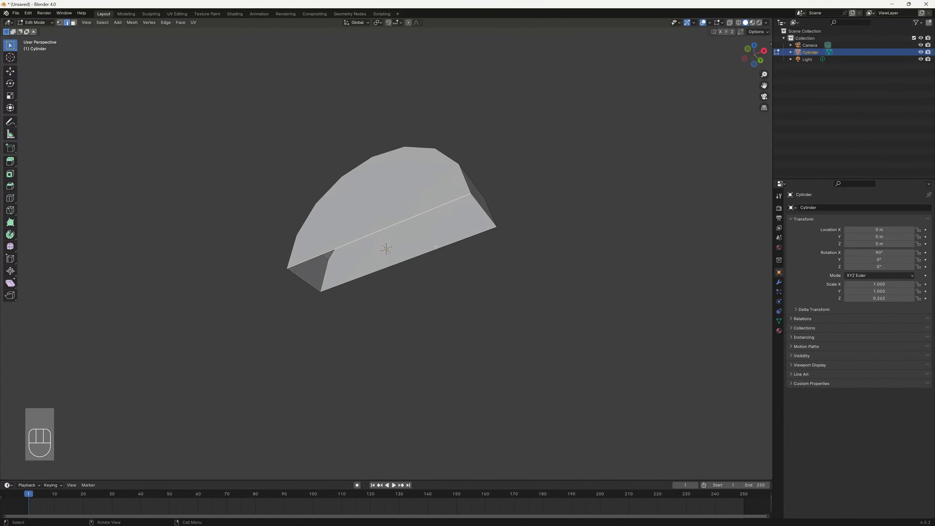
shift+click(312, 281)
shift+click(422, 262)
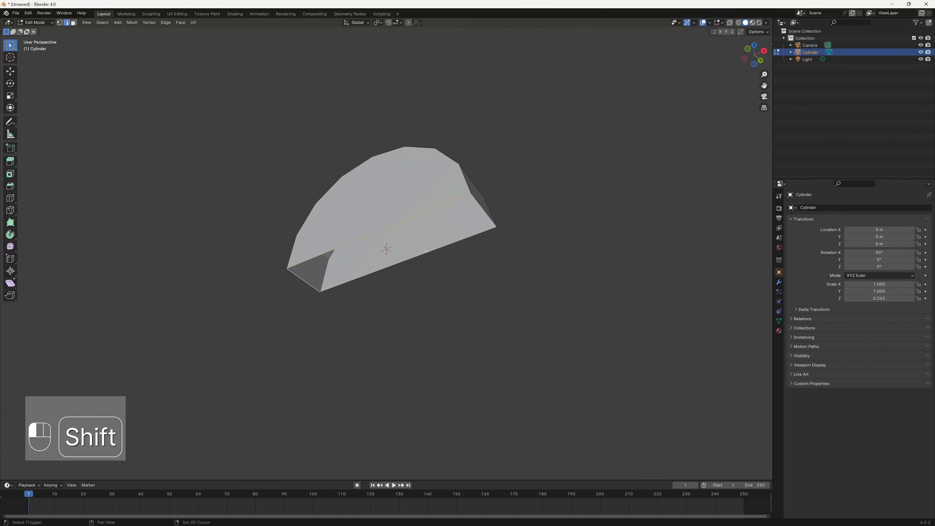
shift+click(482, 211)
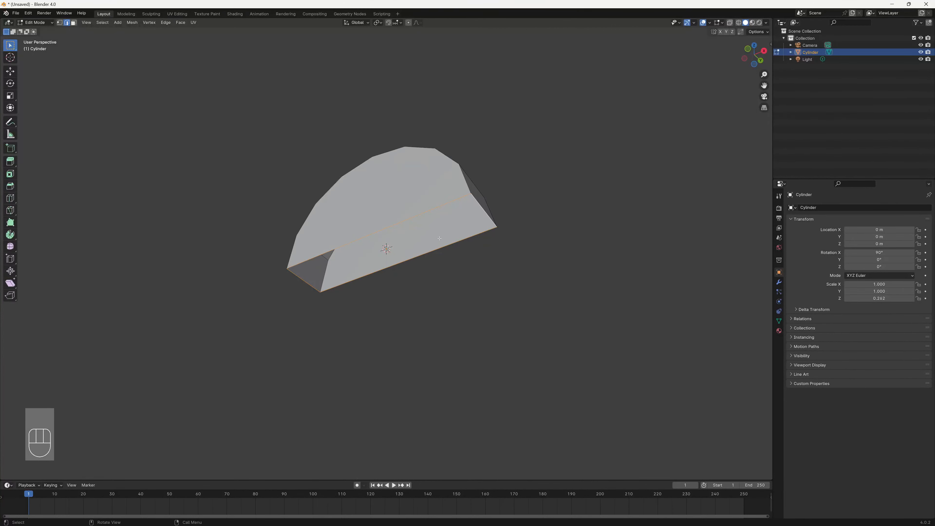
key(e)
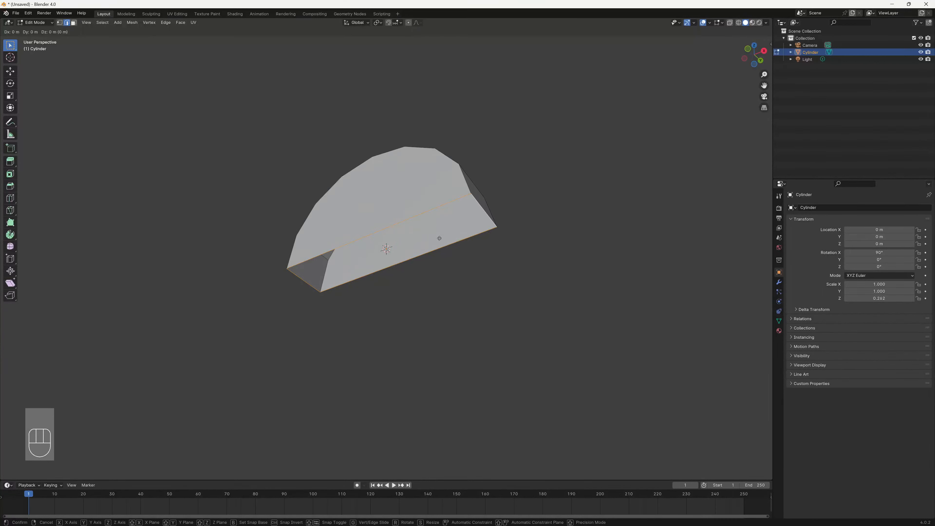
key(z)
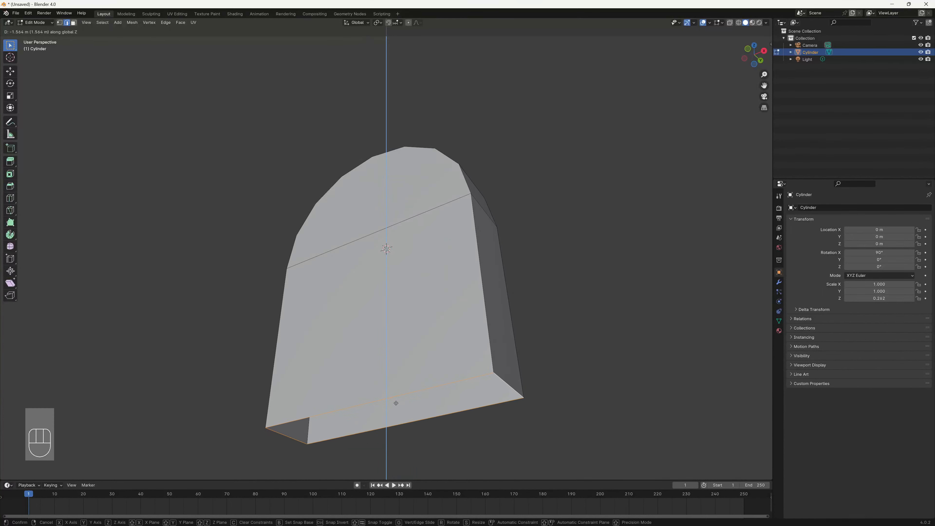
click(396, 403)
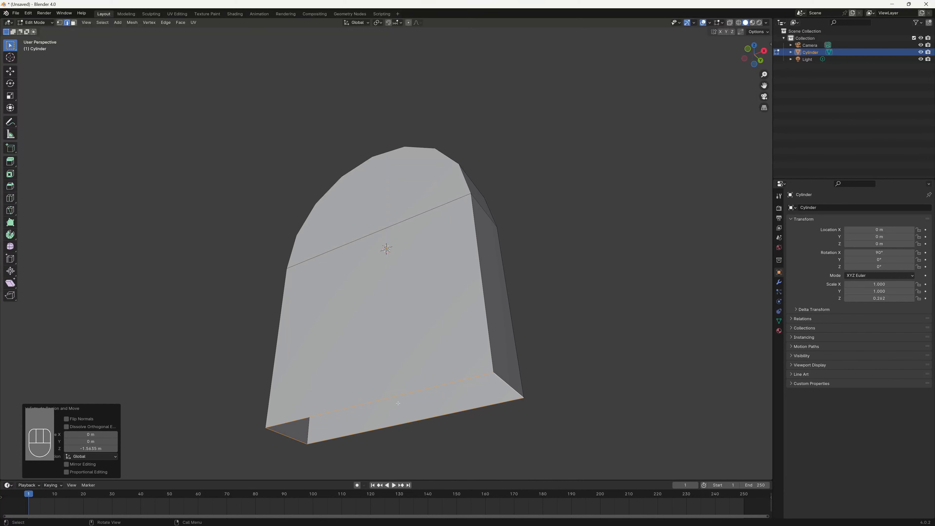
Step: Extrude the bottom edge loop in place and scale it outward to about 1.088 to form a narrow flange
key(grave)
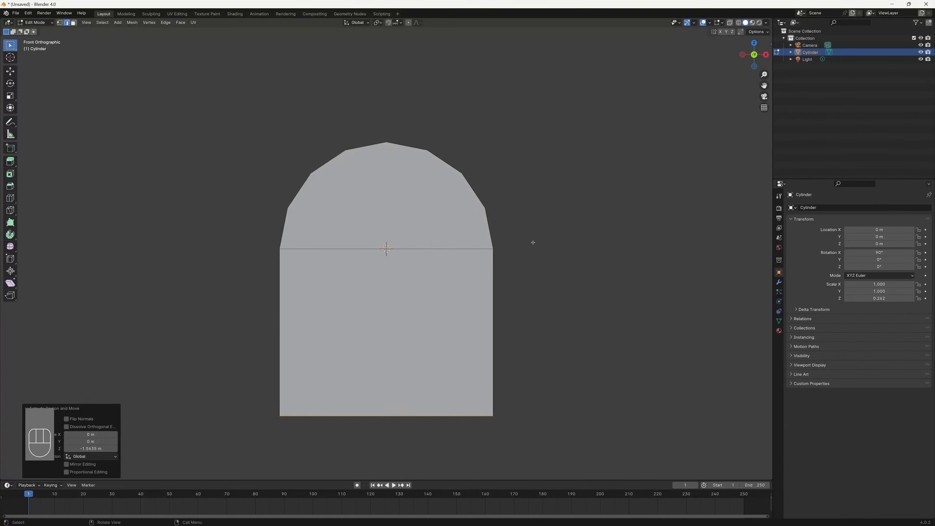
middle_drag(540, 277, 487, 299)
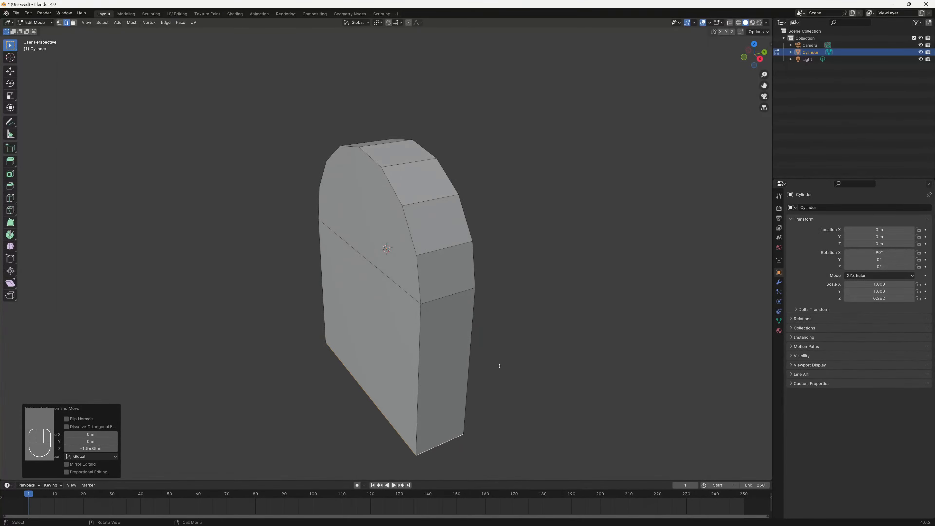
key(e)
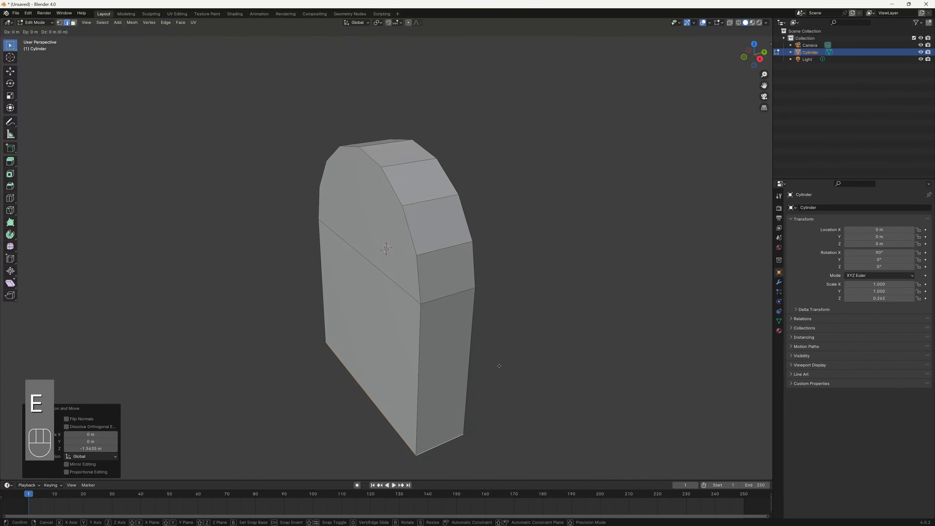
key(s)
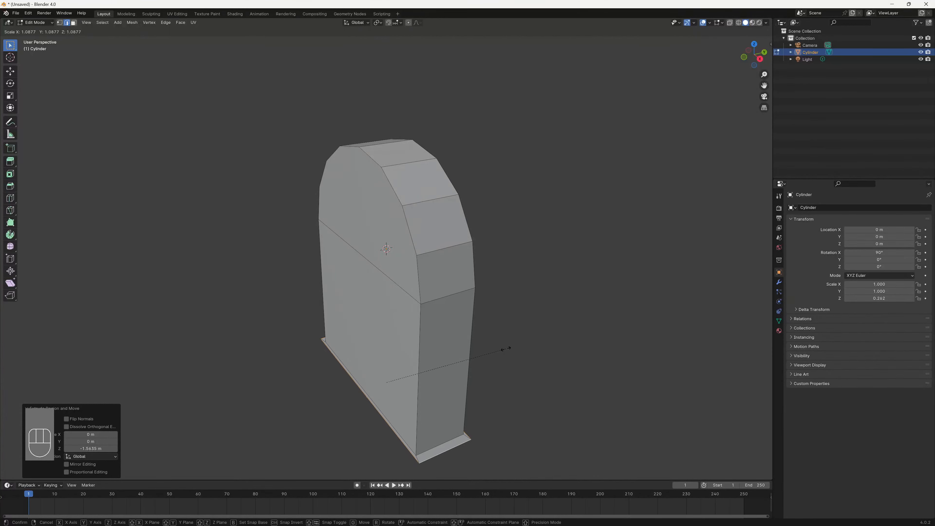
click(506, 348)
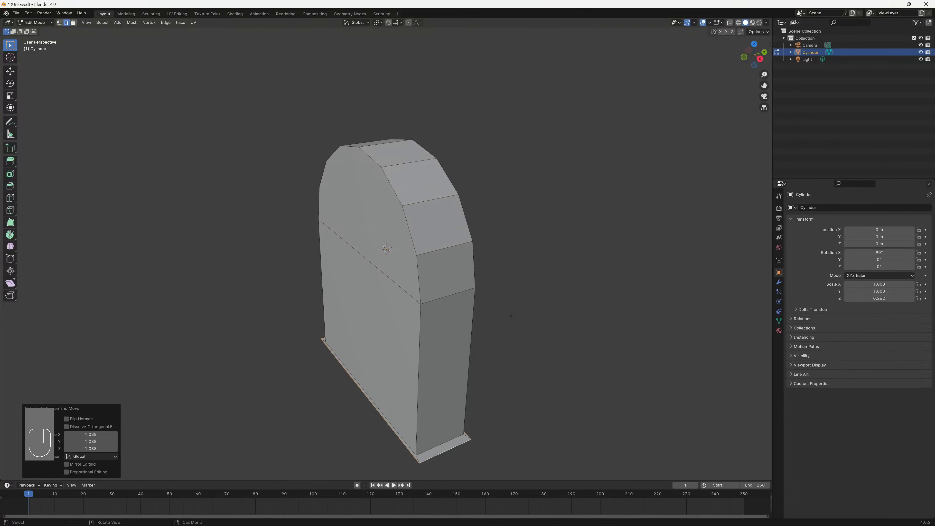
Step: Scale the outer edge loop of the bottom flange to about 1.276 along the global Y axis
middle_drag(509, 318, 451, 333)
scroll(450, 332, down, 1)
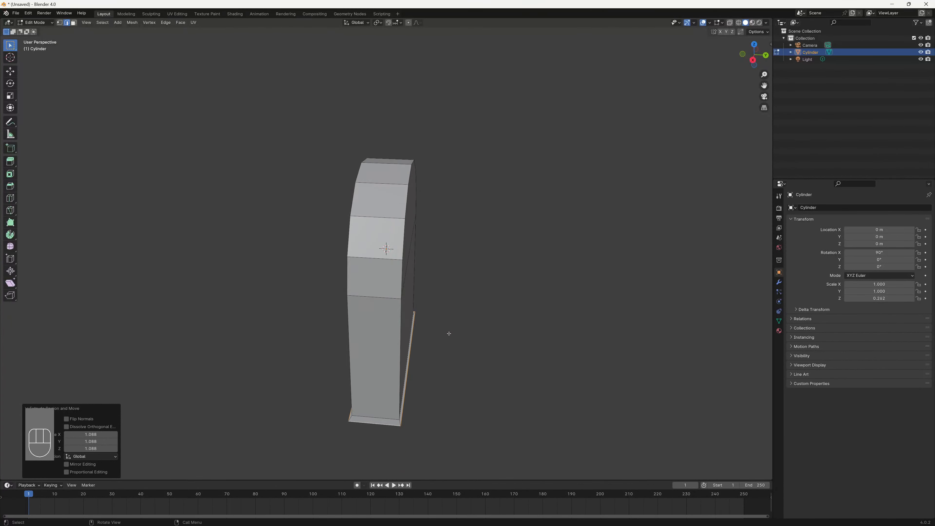
scroll(451, 333, up, 2)
shift+middle_drag(403, 421, 373, 337)
scroll(405, 285, up, 2)
scroll(405, 285, down, 2)
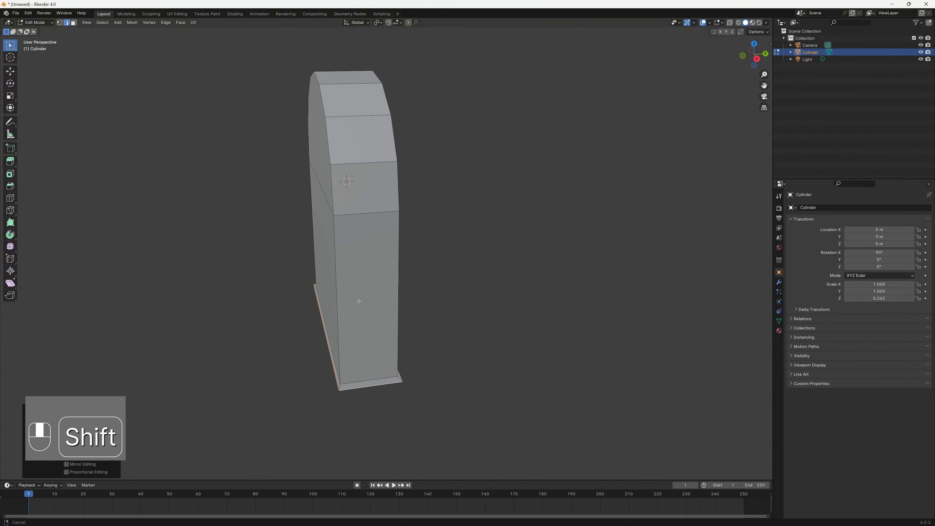
middle_drag(276, 274, 158, 314)
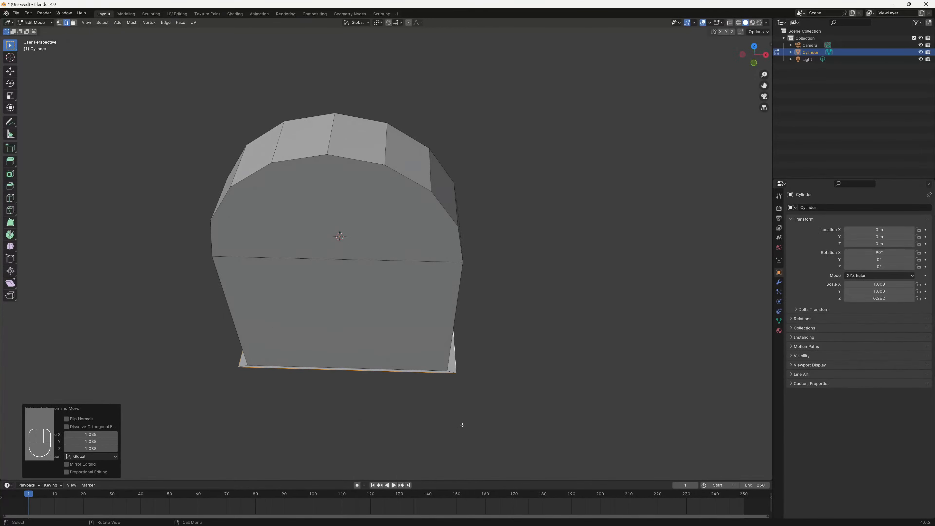
middle_drag(379, 240, 220, 371)
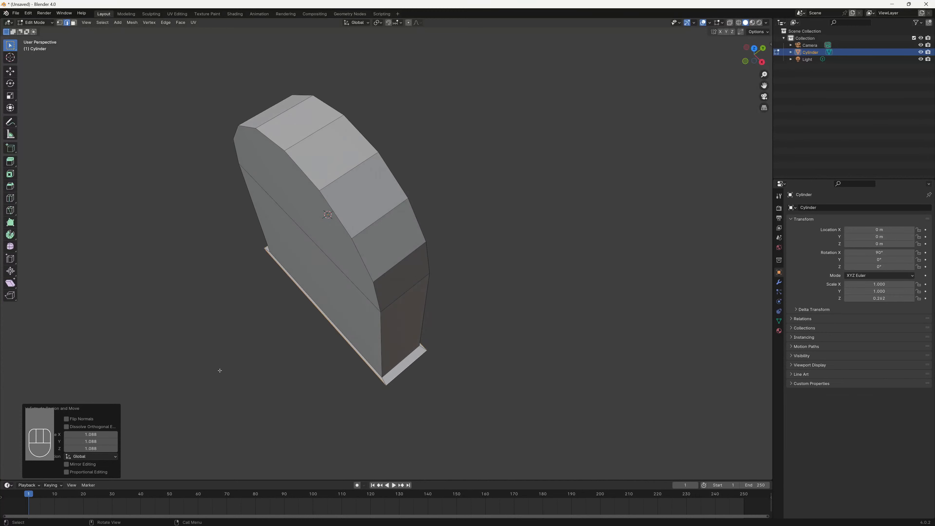
middle_drag(462, 279, 355, 270)
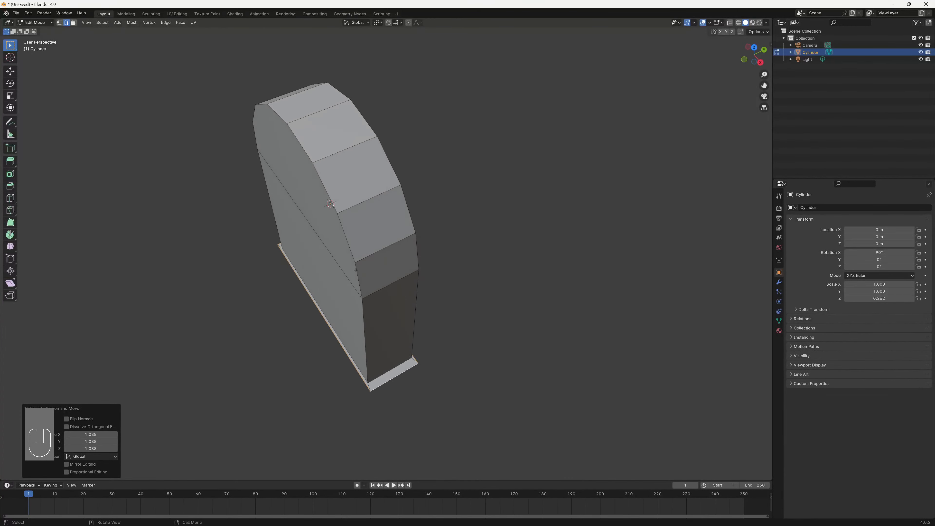
key(s)
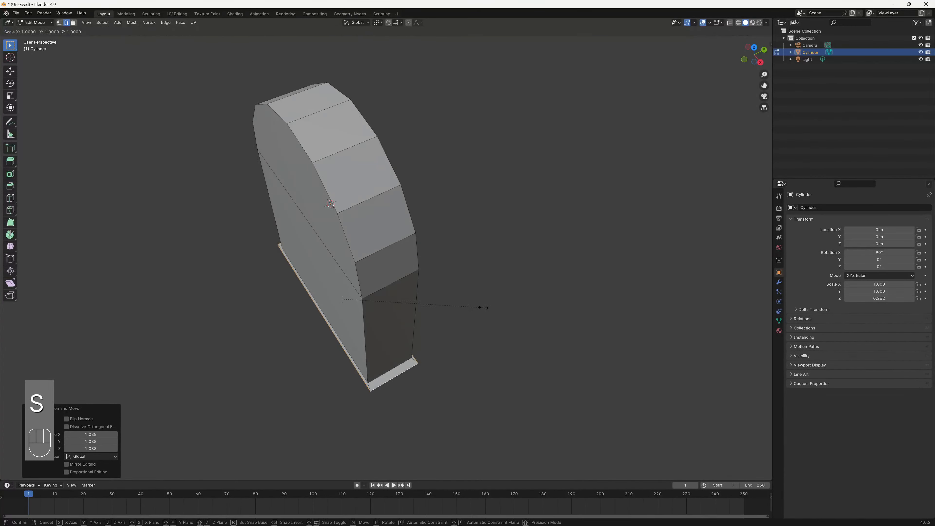
key(y)
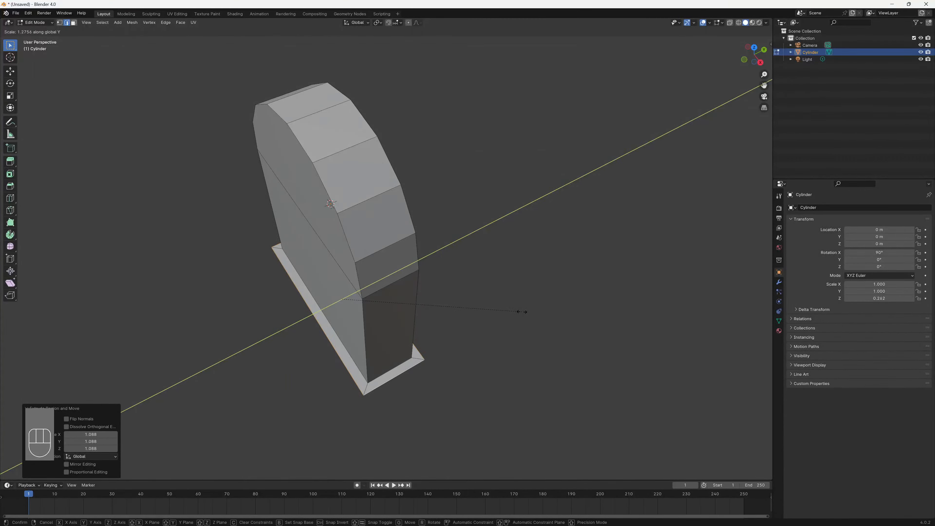
click(522, 312)
Step: Extrude the flange's outer edge loop about 0.1 m downward along the global Z axis
middle_drag(524, 313, 427, 233)
scroll(478, 322, up, 2)
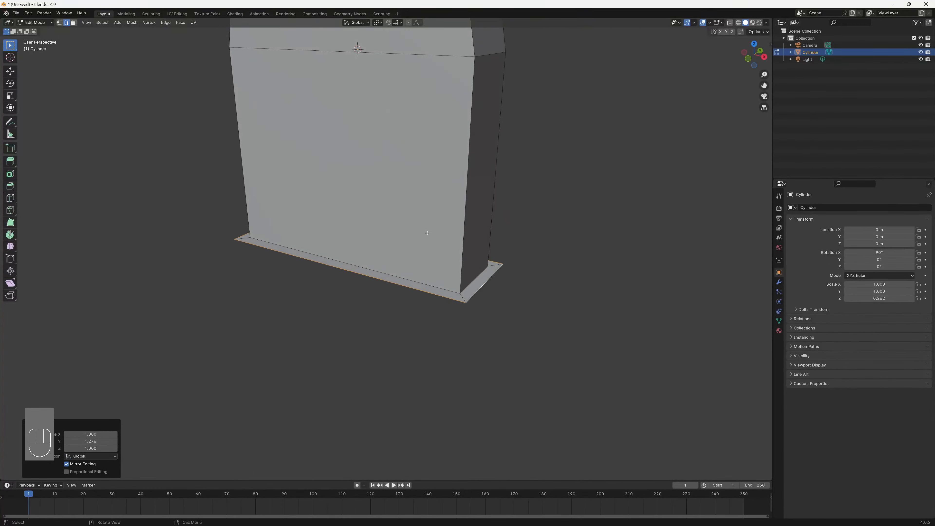
key(e)
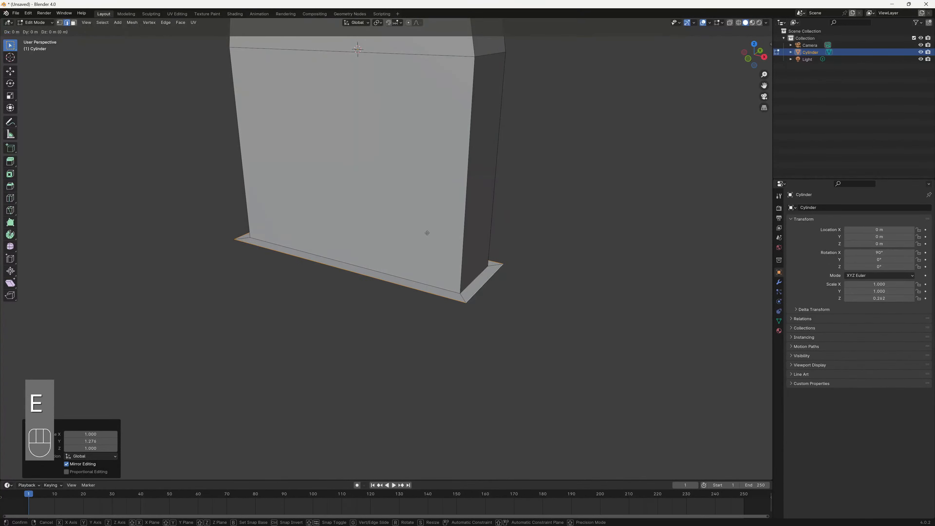
key(z)
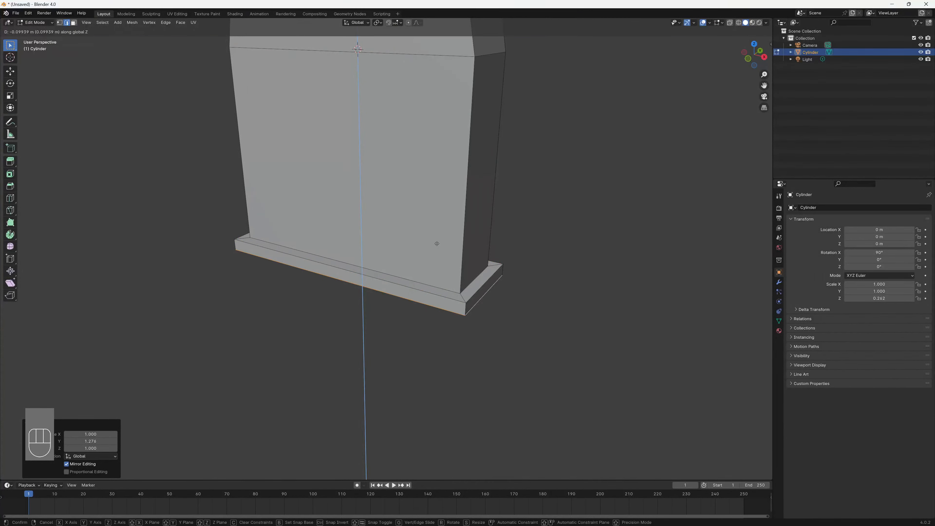
click(437, 243)
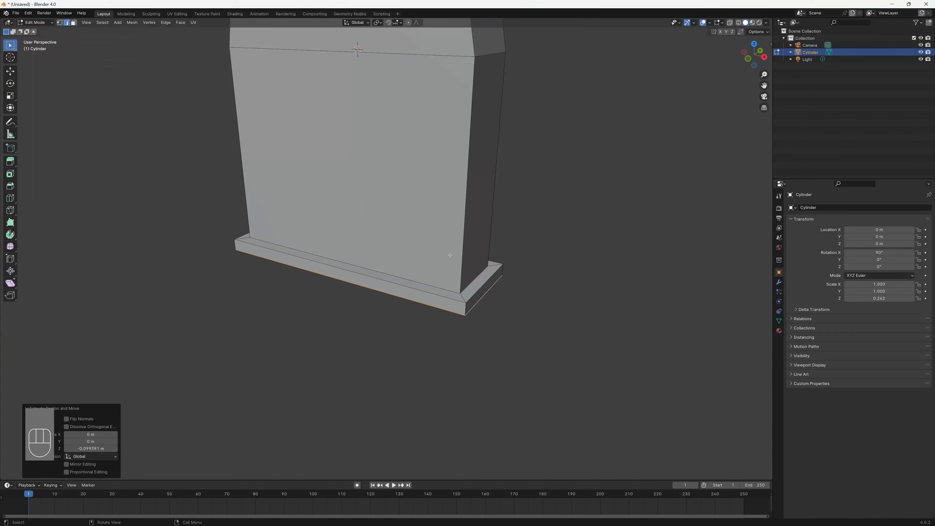
Step: Extrude the bottom edge loop in place and scale it outward to about 1.346 for a second, wider flange
key(e)
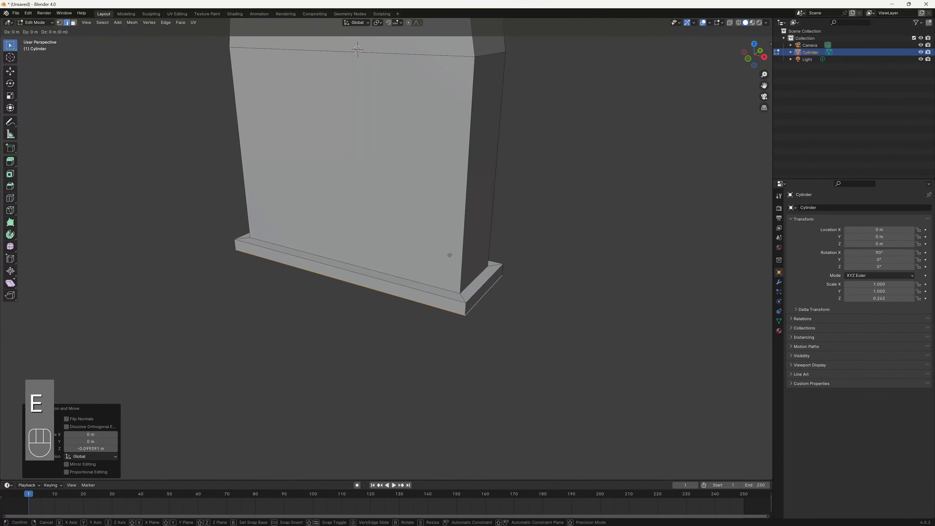
key(s)
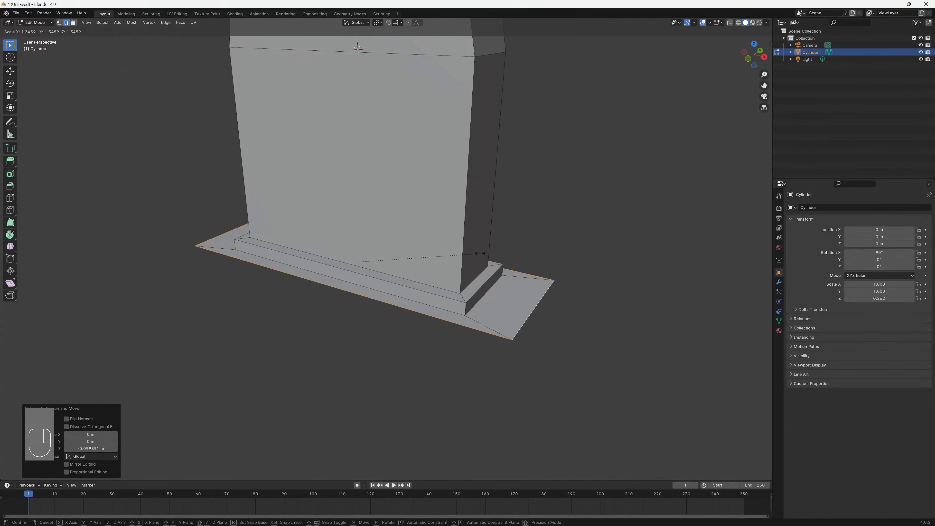
click(480, 253)
Step: Select the two short end edges of the second flange and scale them inward to about 0.809 along the global X axis
middle_drag(493, 260, 586, 350)
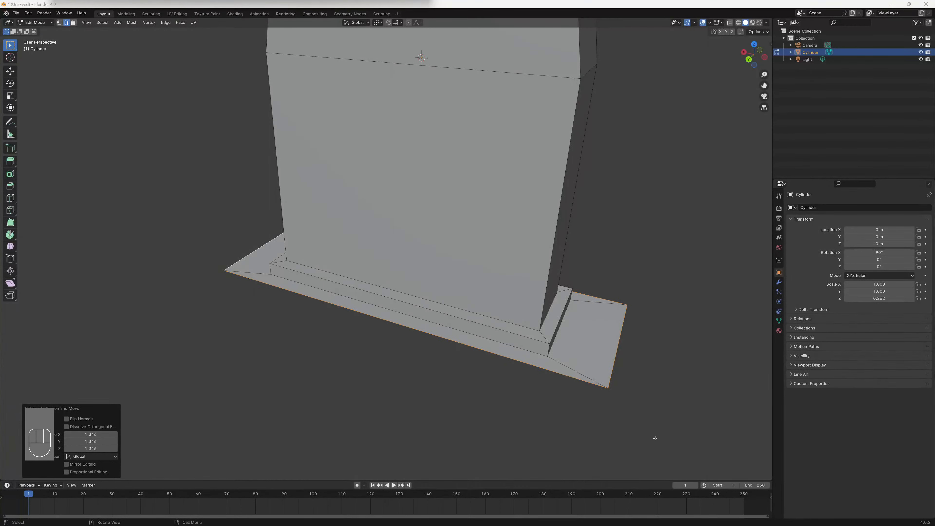
click(619, 326)
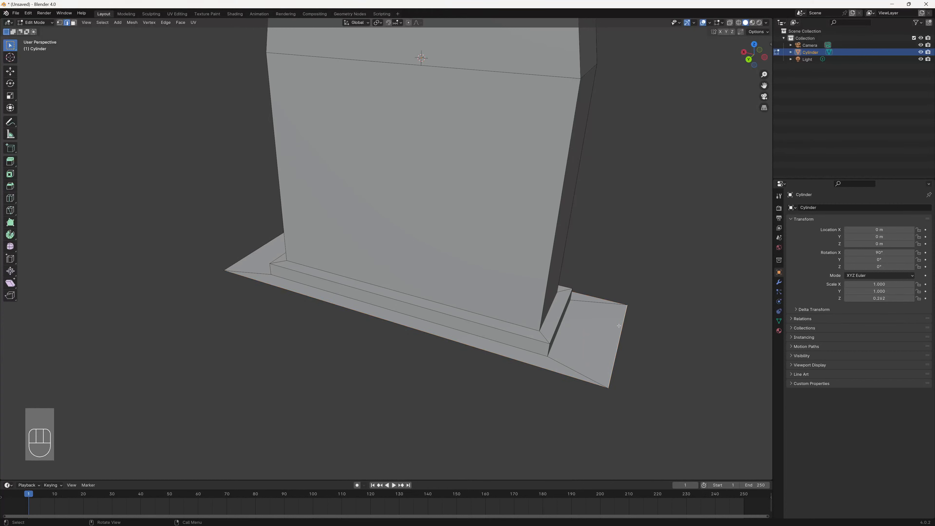
shift+click(261, 236)
key(s)
key(x)
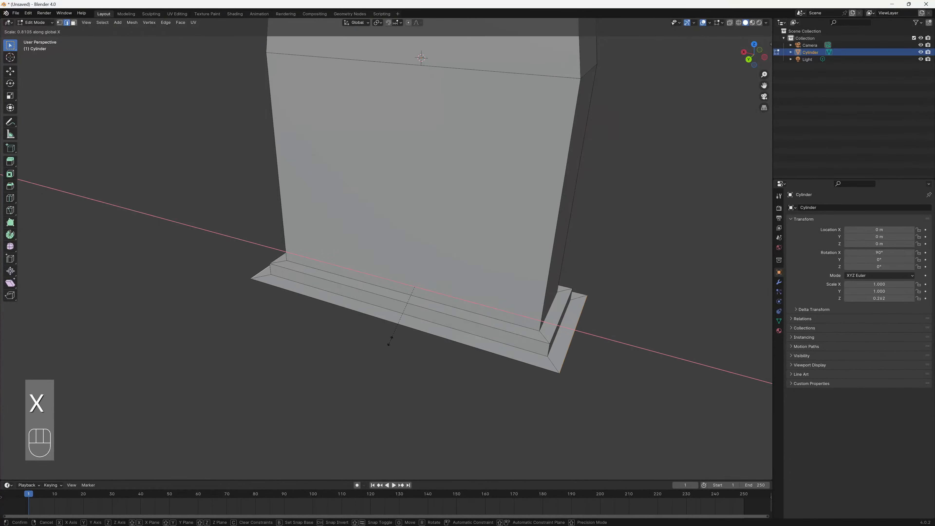
click(390, 340)
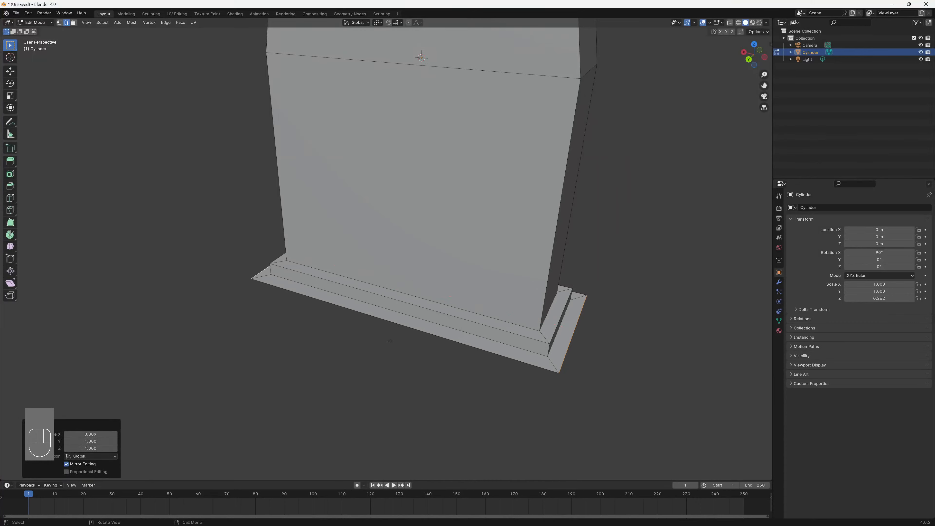
middle_drag(388, 334, 296, 328)
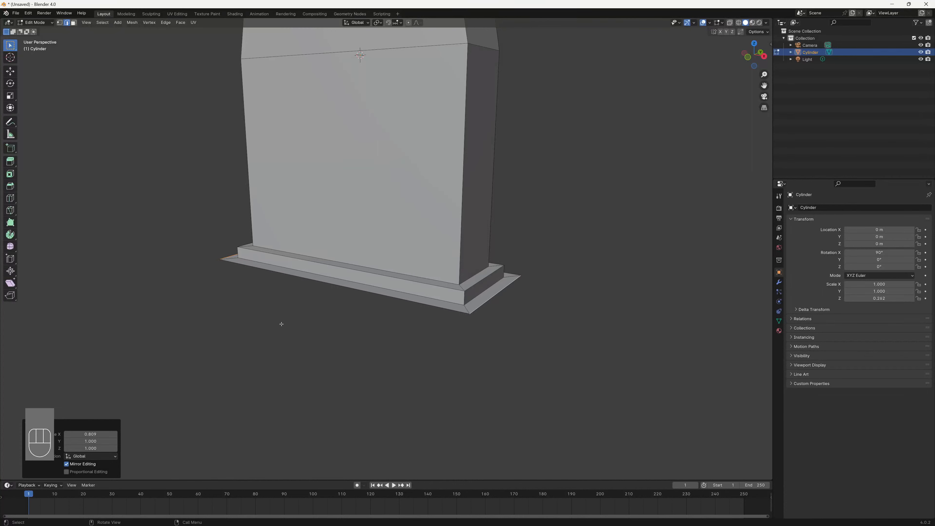
key(e)
key(z)
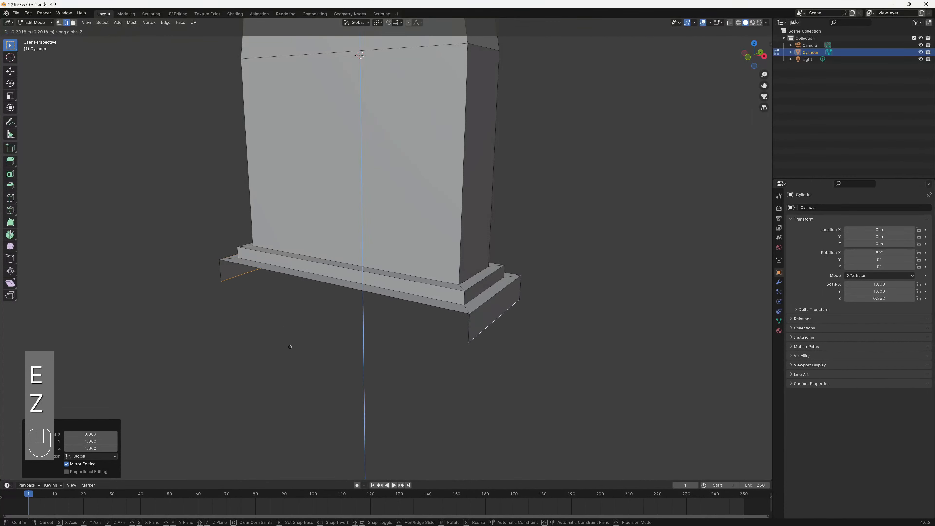
right_click(282, 374)
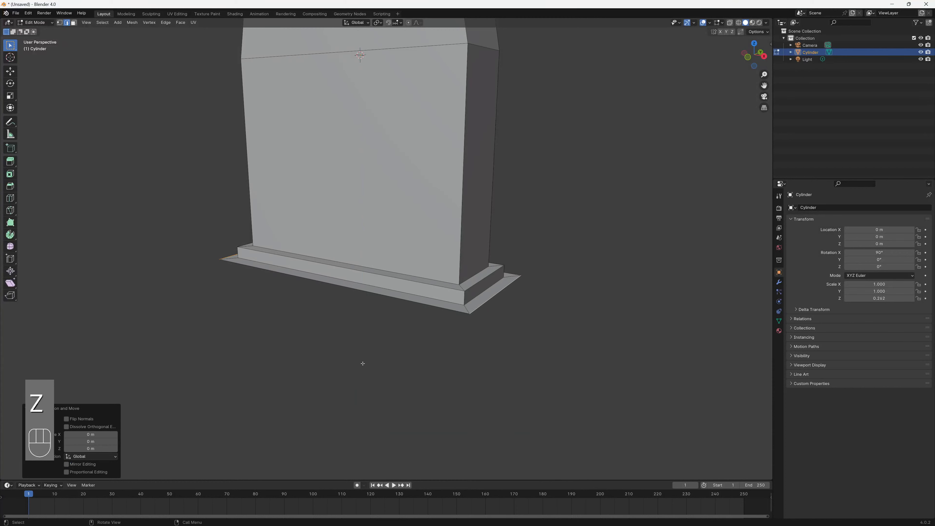
key(ctrl+z)
key(ctrl+z)
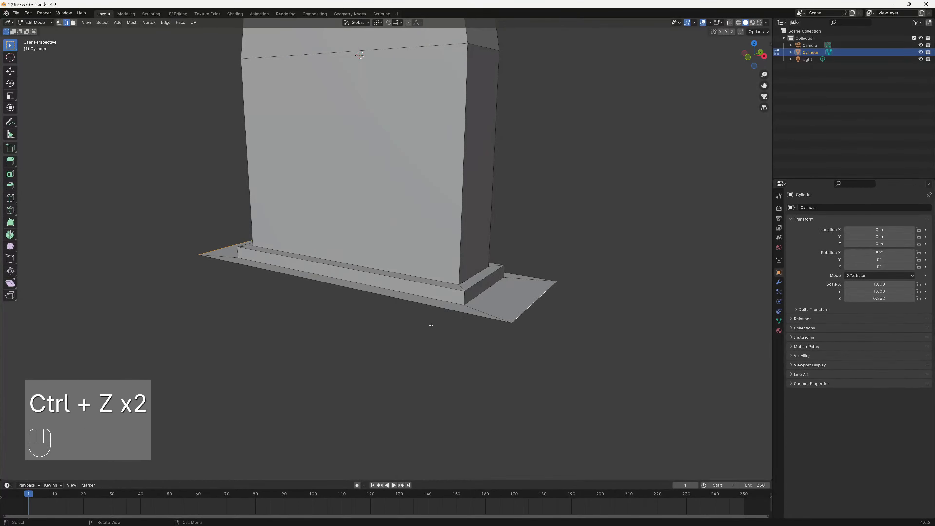
key(ctrl+shift+z)
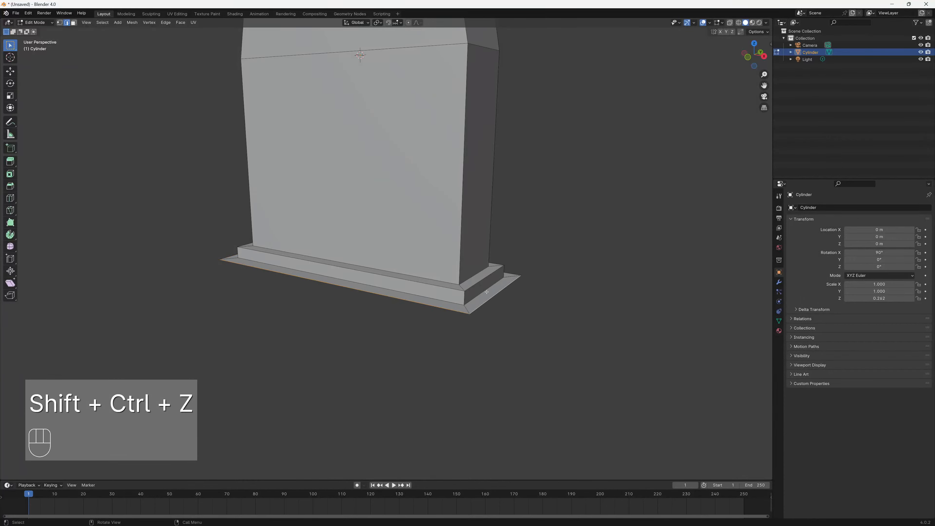
Step: Complete the selection of the second flange's outer edges and extrude them about 0.48 m downward along the global Z axis
middle_drag(449, 311, 574, 353)
shift+click(564, 344)
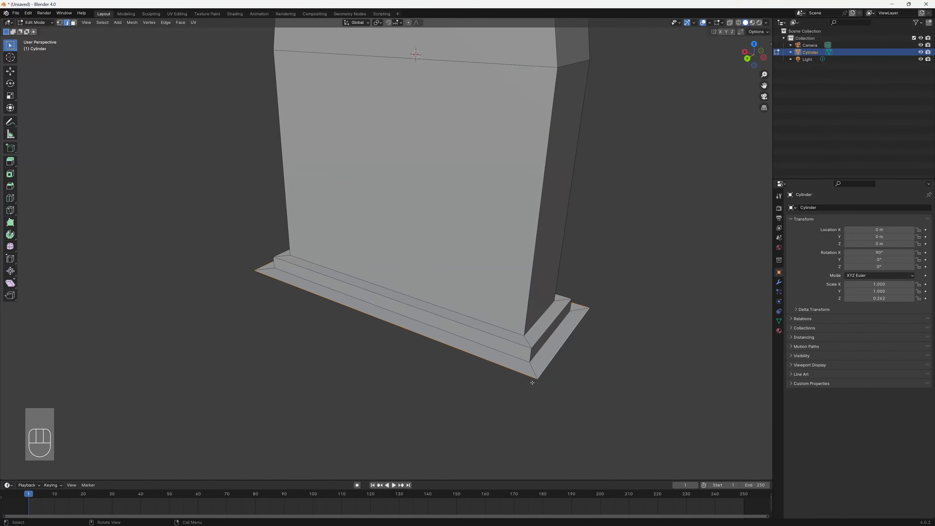
key(e)
key(z)
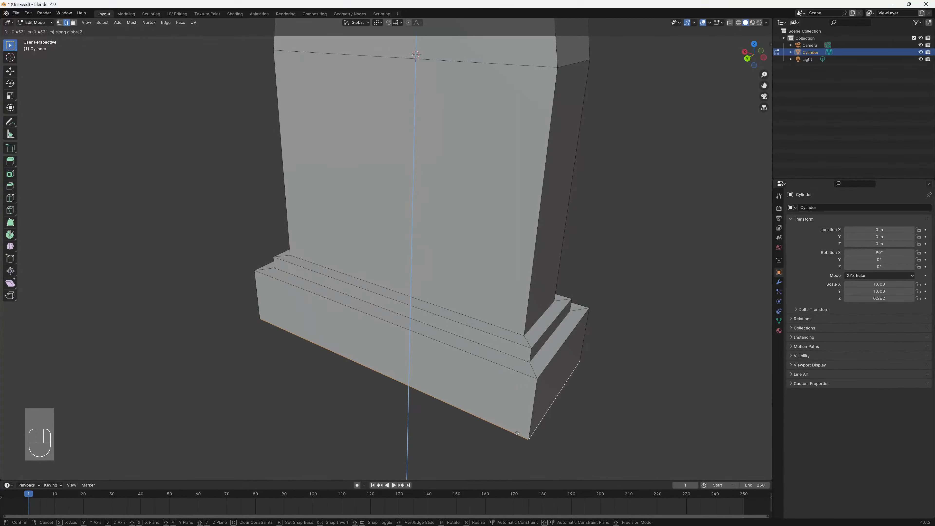
click(516, 435)
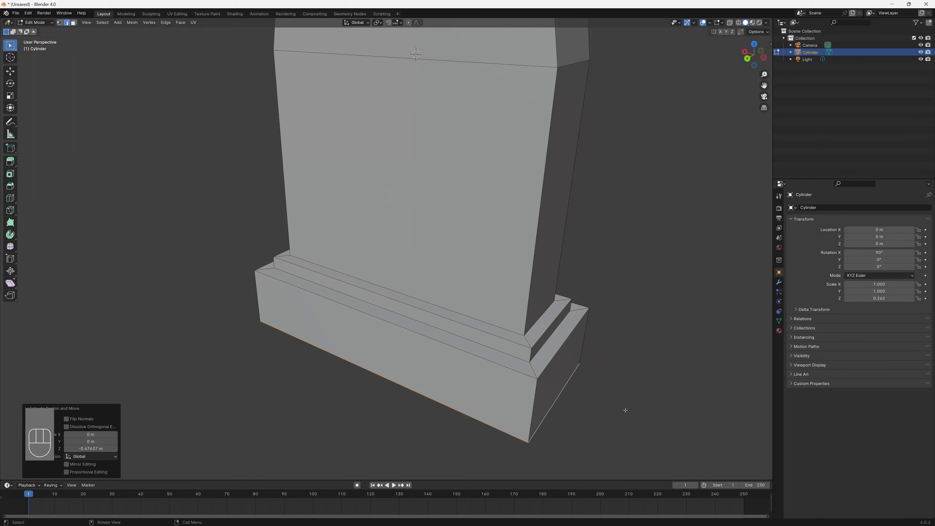
Step: Scale the bottom edge loop of the base outward to about 1.089 so the plinth walls taper
middle_drag(626, 410, 470, 276)
key(s)
click(608, 387)
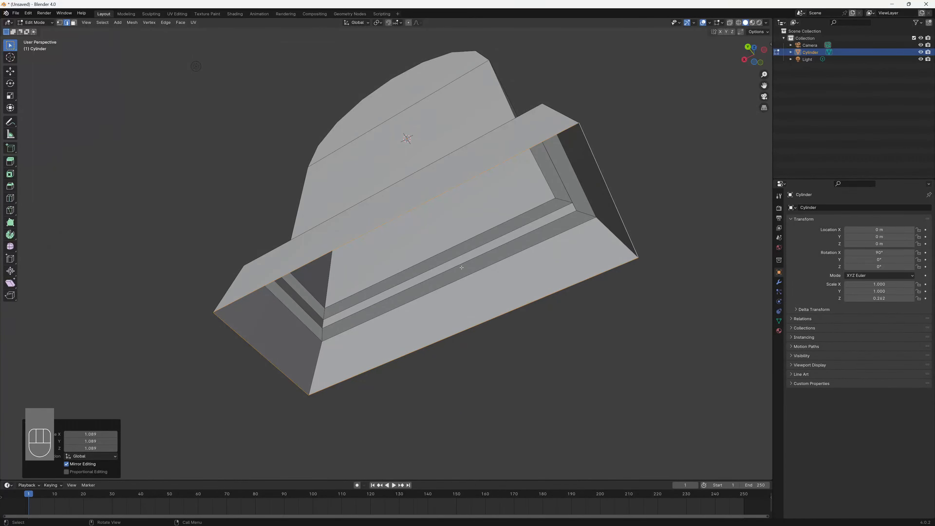
Step: Fill the open underside of the base with a face
middle_drag(396, 288, 600, 413)
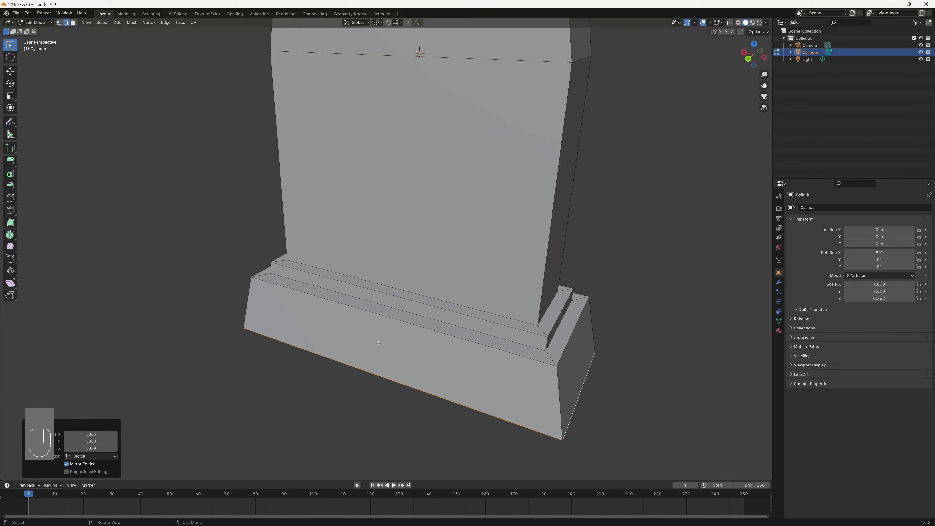
middle_drag(419, 364, 526, 280)
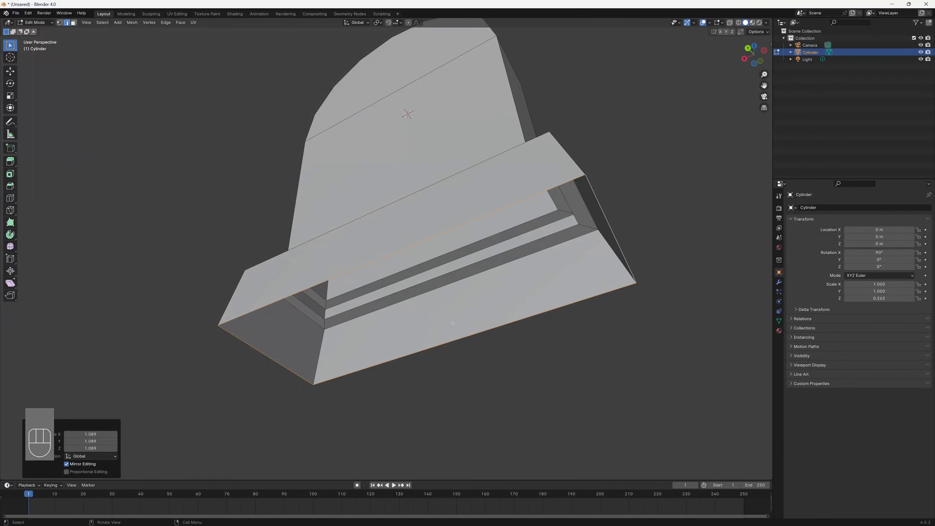
key(f)
middle_drag(505, 278, 518, 240)
scroll(540, 306, down, 6)
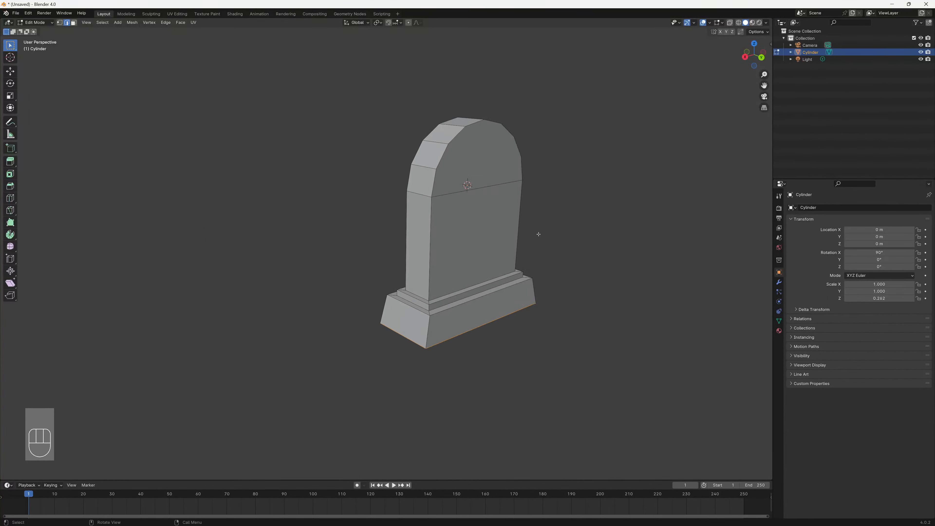
Step: Select the horizontal edges below the arch on the front and back faces of the slab and dissolve them
scroll(540, 239, up, 3)
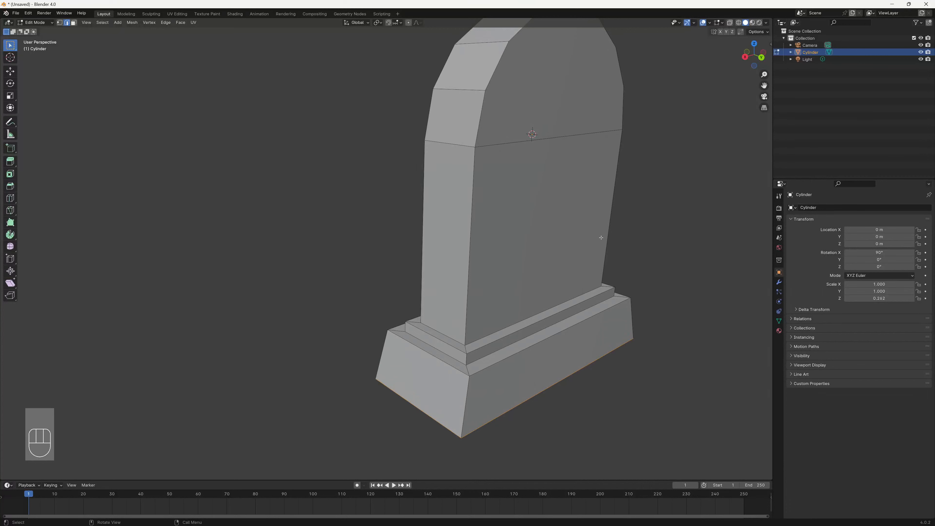
key(2)
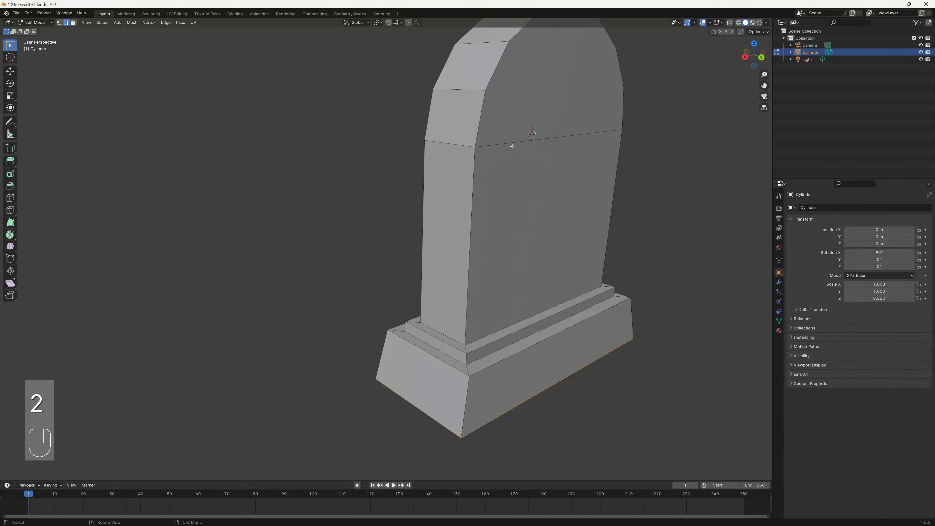
click(513, 144)
middle_drag(526, 235, 575, 232)
shift+click(435, 131)
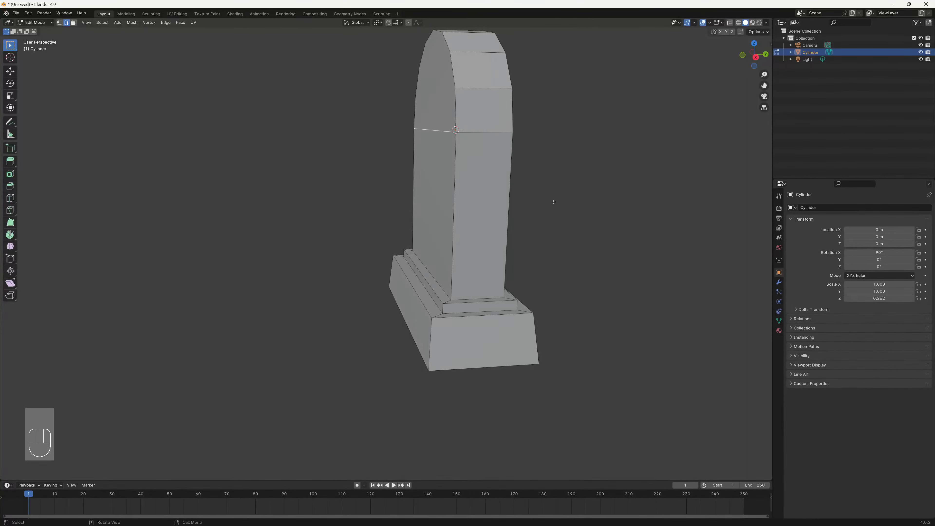
middle_drag(553, 203, 533, 214)
key(x)
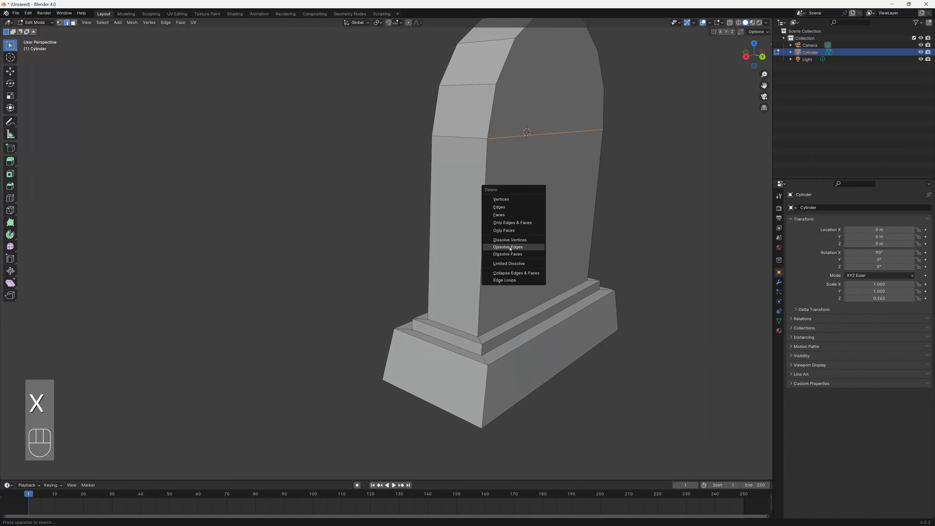
click(510, 249)
middle_drag(533, 234, 592, 268)
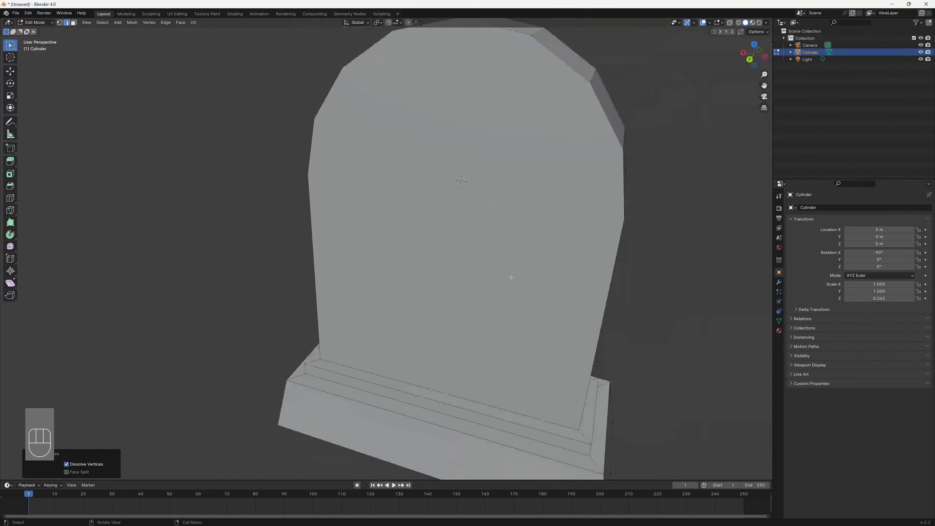
scroll(509, 274, down, 5)
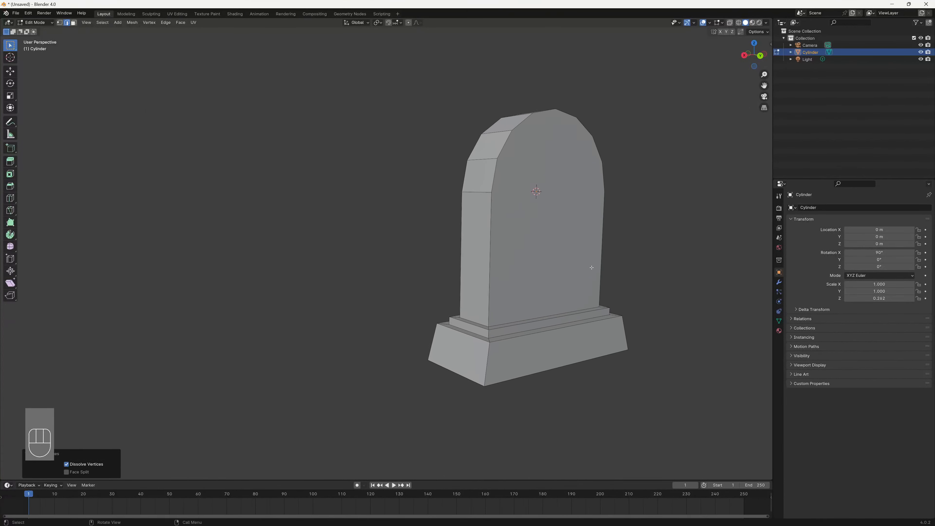
Step: Return to Object Mode and examine the gravestone's slab, arch and stepped base from several sides
key(Tab)
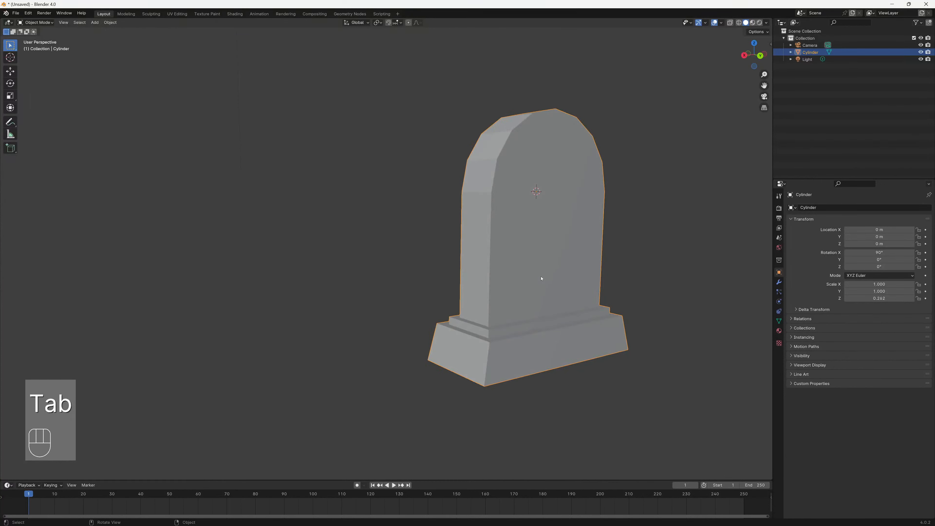
middle_drag(567, 230, 444, 238)
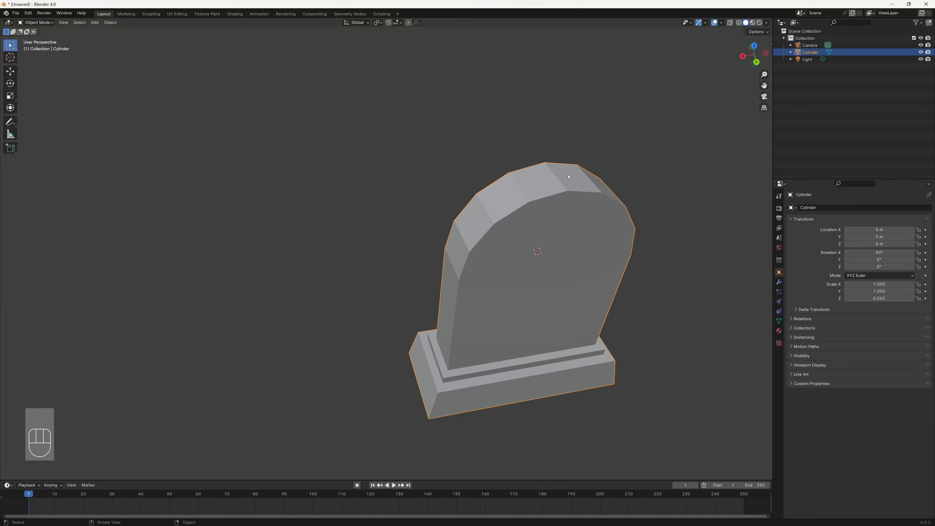
middle_drag(615, 249, 366, 160)
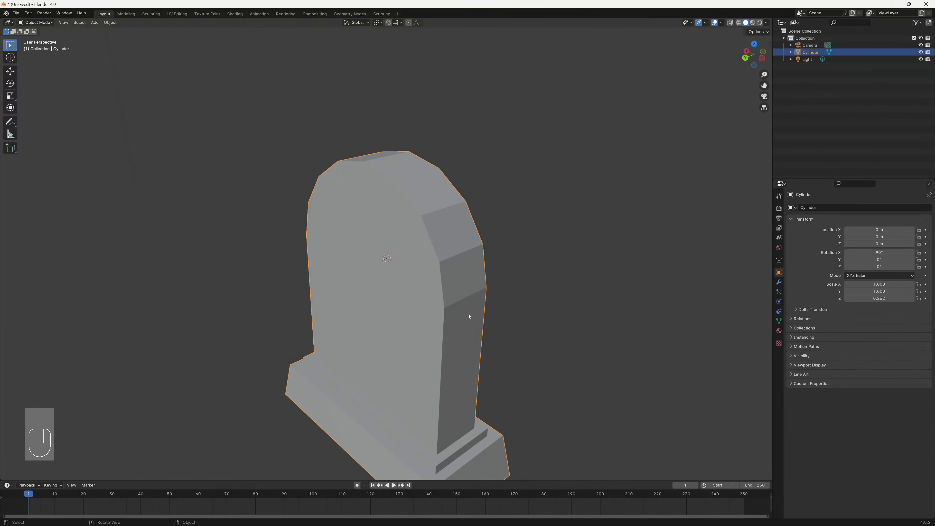
middle_drag(470, 317, 550, 307)
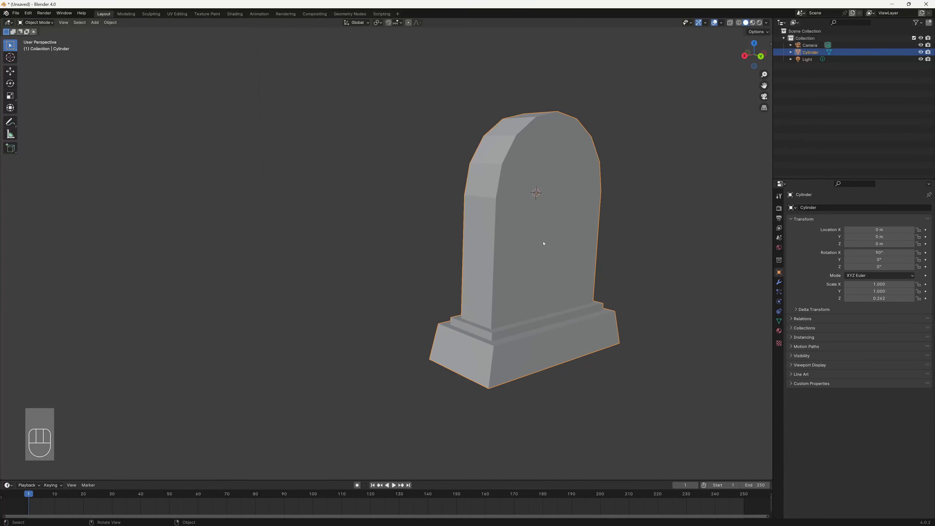
middle_drag(544, 244, 582, 260)
scroll(560, 263, up, 2)
scroll(544, 272, down, 3)
scroll(543, 273, down, 1)
Step: Enable the floor grid and the X, Y and Z axes in the viewport overlays
click(722, 24)
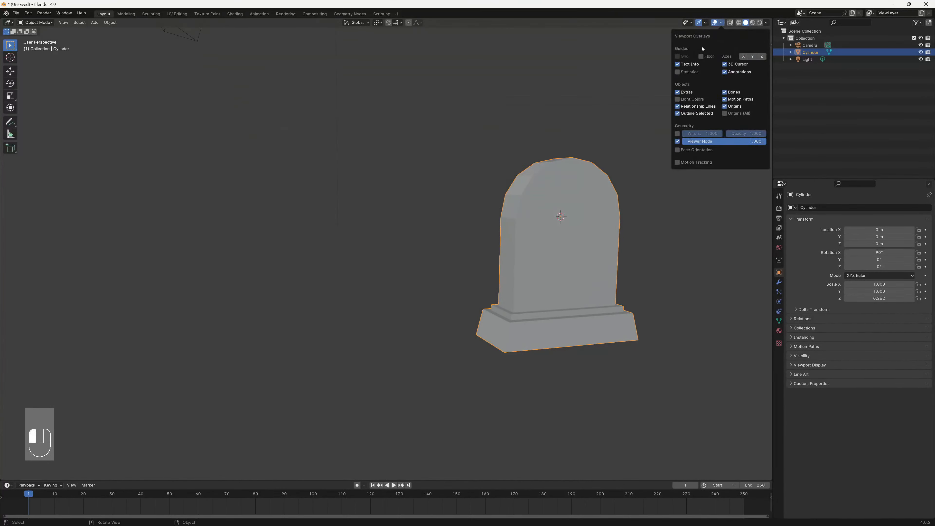
click(679, 57)
click(701, 56)
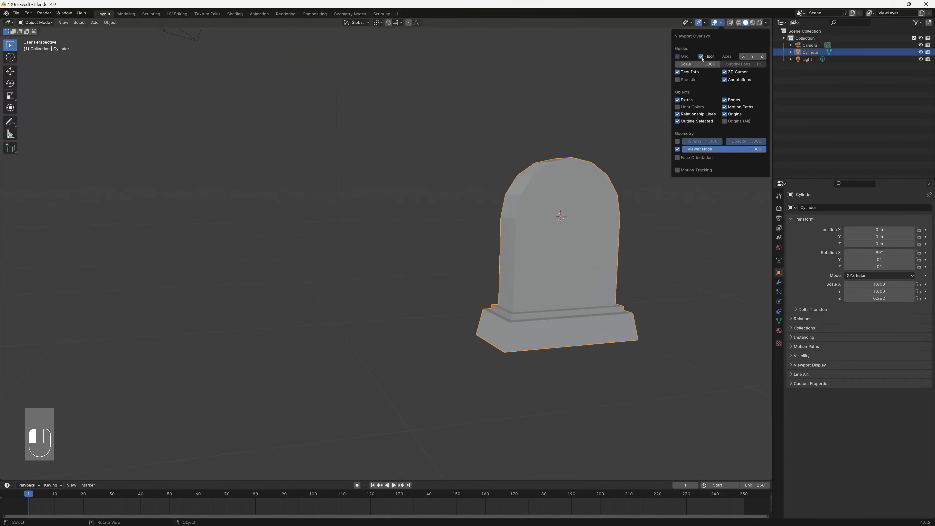
click(743, 56)
click(753, 56)
click(762, 56)
Step: Move the gravestone about 4.43 m in the negative direction along the global X axis
middle_drag(545, 255, 558, 271)
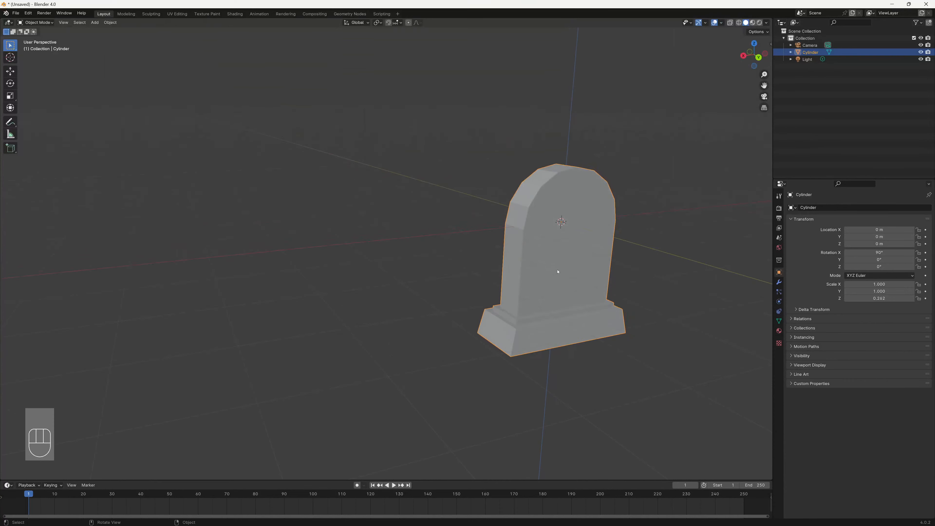
shift+middle_drag(538, 306, 488, 230)
middle_drag(586, 294, 511, 268)
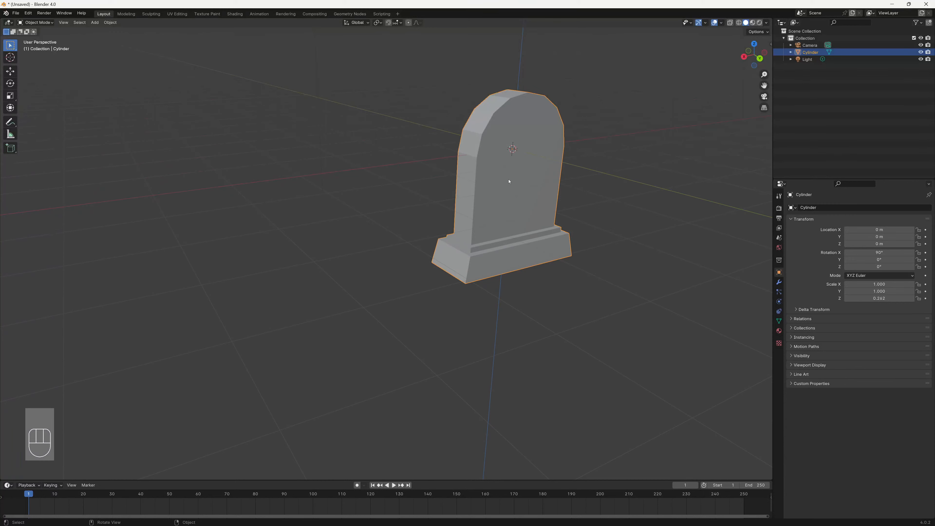
key(g)
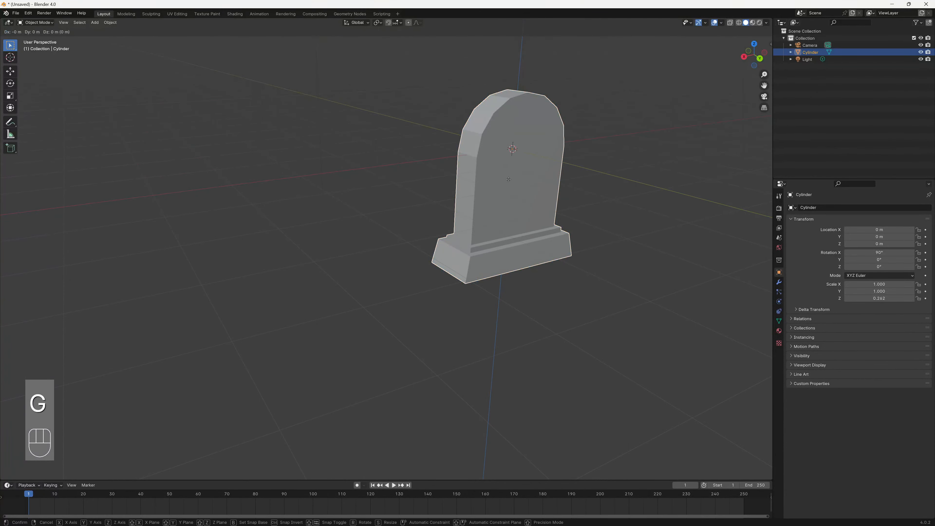
key(x)
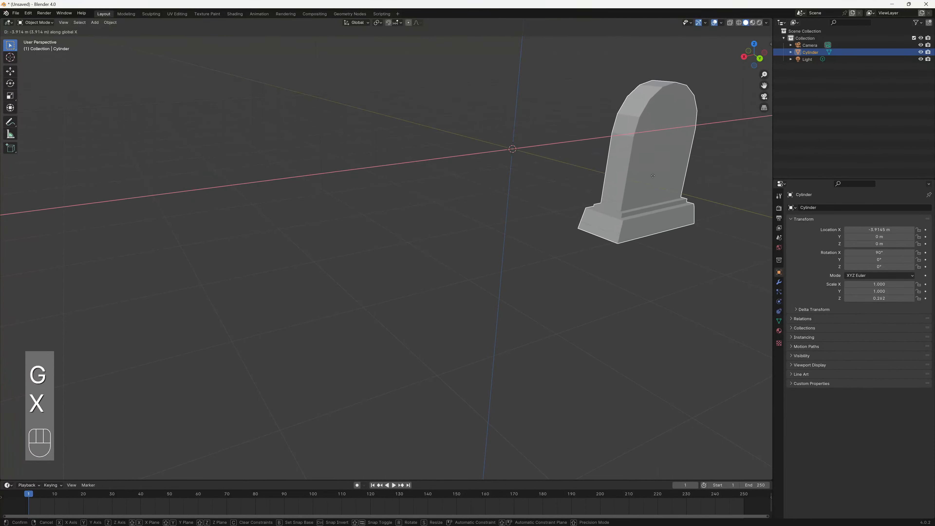
click(665, 178)
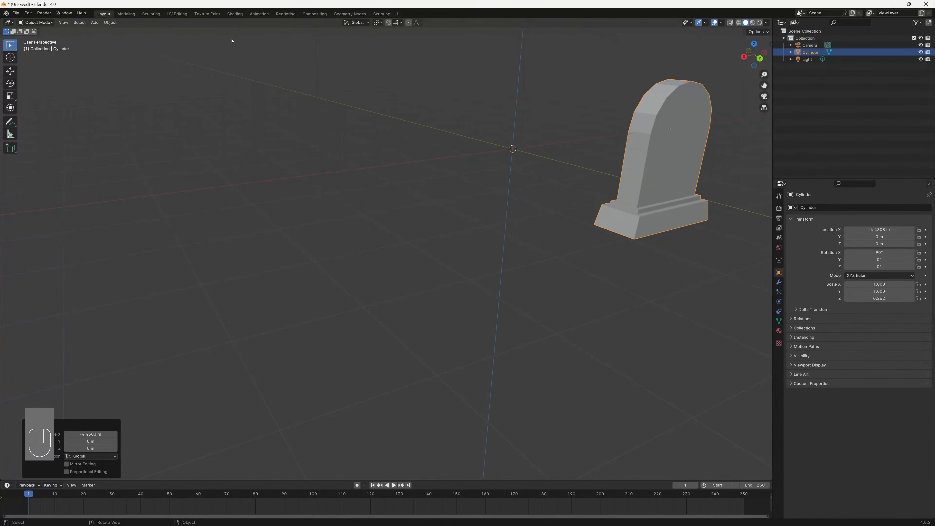
Step: Duplicate the gravestone about 3.4 m along the positive X axis and repeat the duplication for a third, evenly spaced copy
click(111, 22)
key(shift+d)
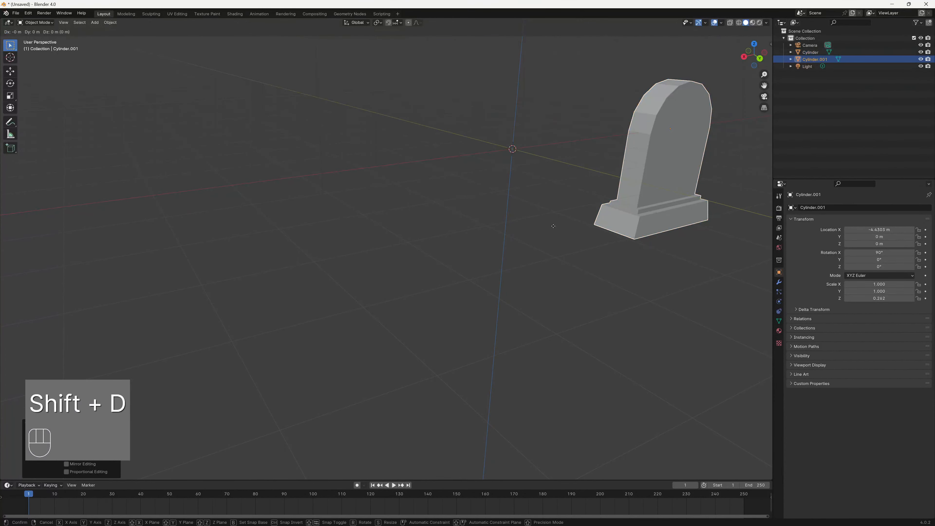
key(x)
click(440, 240)
middle_drag(516, 237, 508, 245)
key(shift+r)
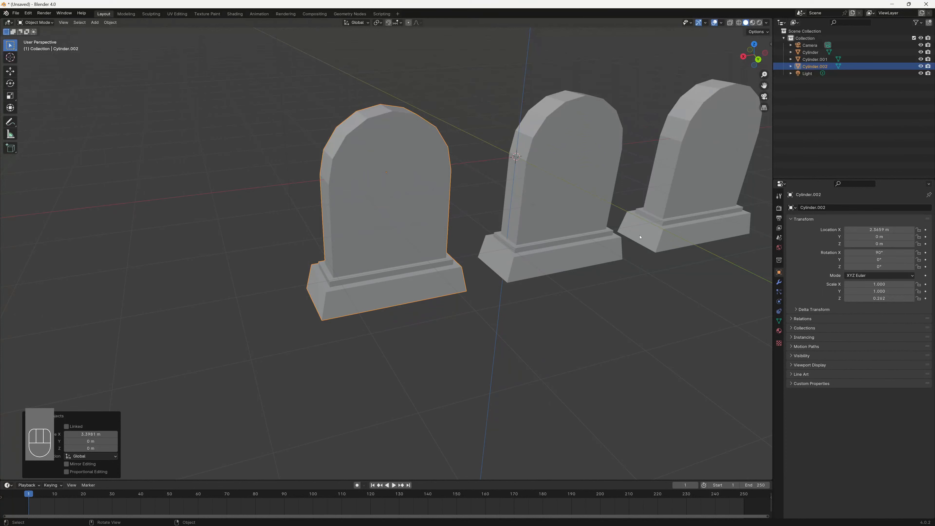
Step: Select all three gravestones and shift them together about 1 m along the positive X axis to centre the row
middle_drag(567, 209, 549, 225)
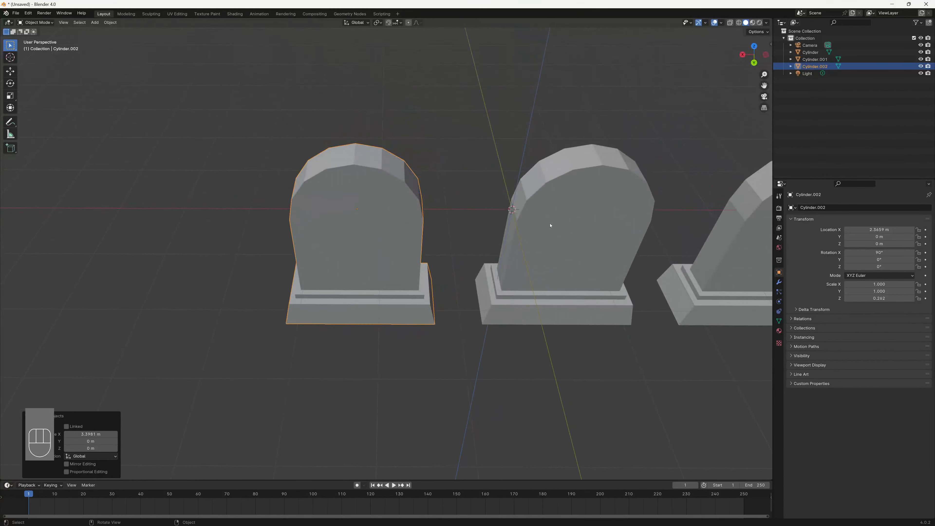
click(591, 266)
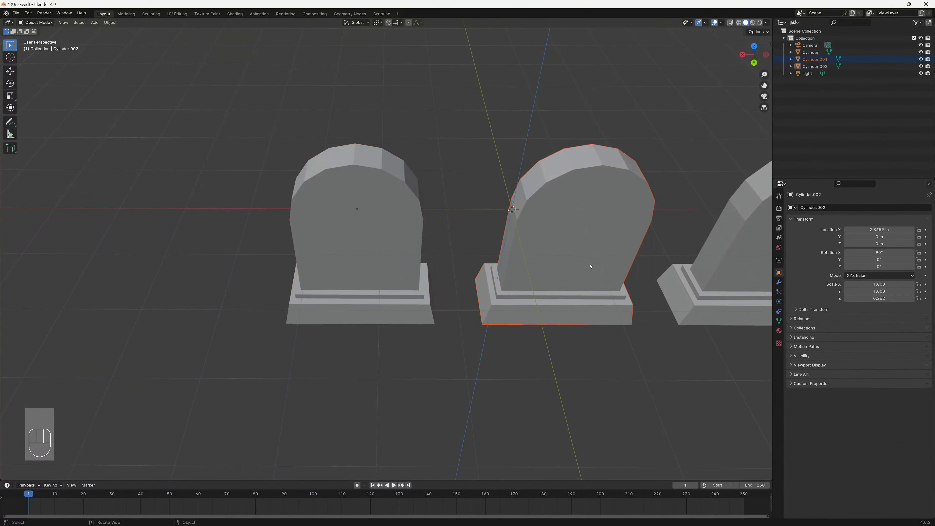
click(738, 295)
shift+click(582, 264)
shift+click(382, 249)
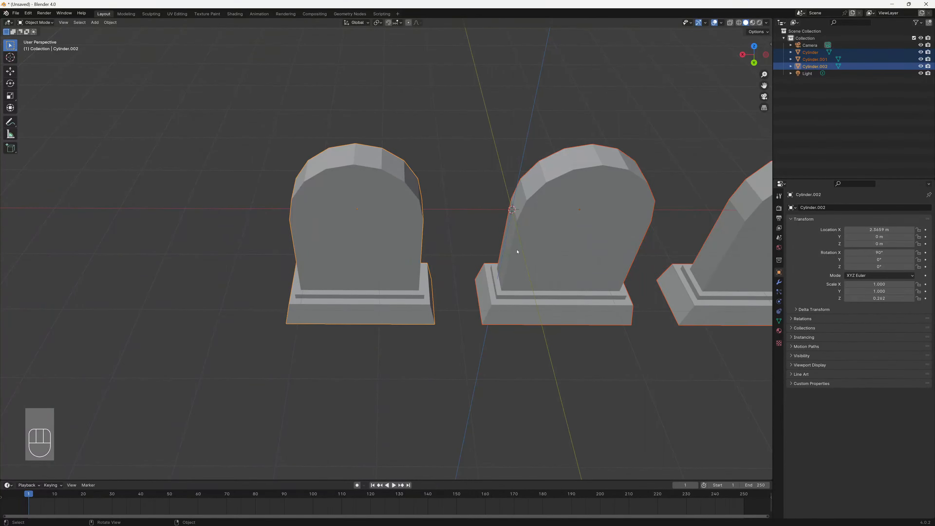
key(g)
key(x)
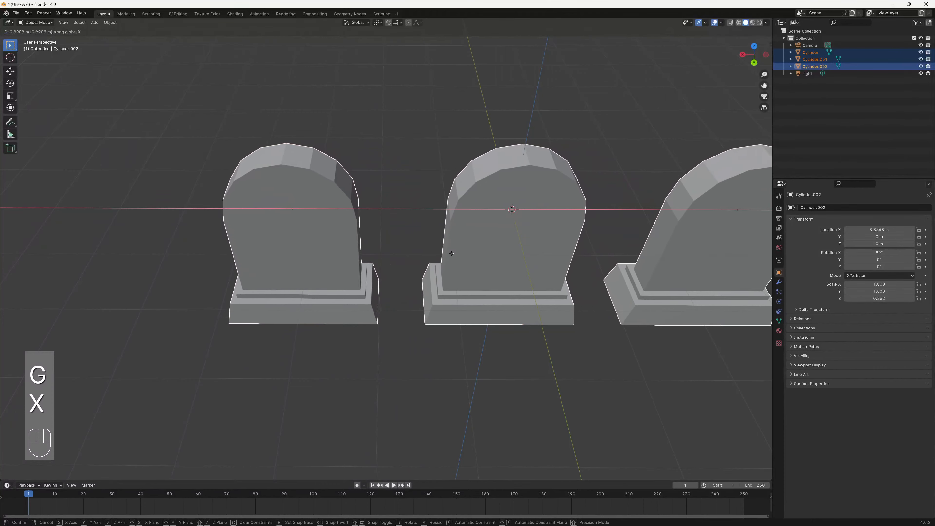
click(452, 253)
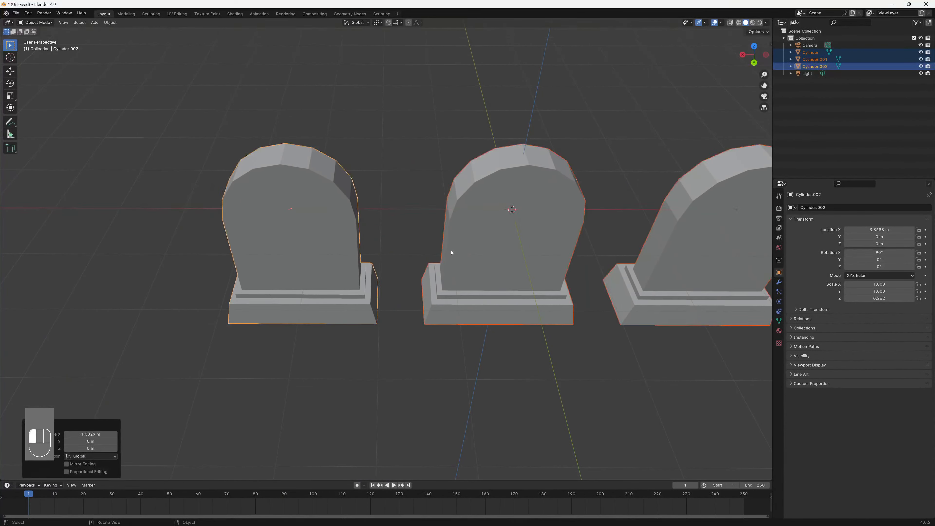
Step: Select the original gravestone at the negative X end of the row and isolate it in local view
middle_drag(526, 276, 579, 273)
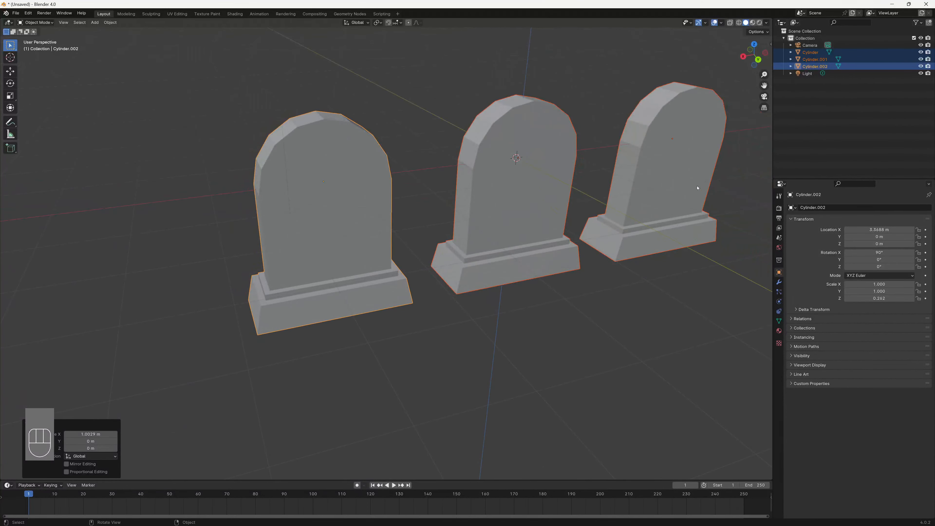
click(679, 184)
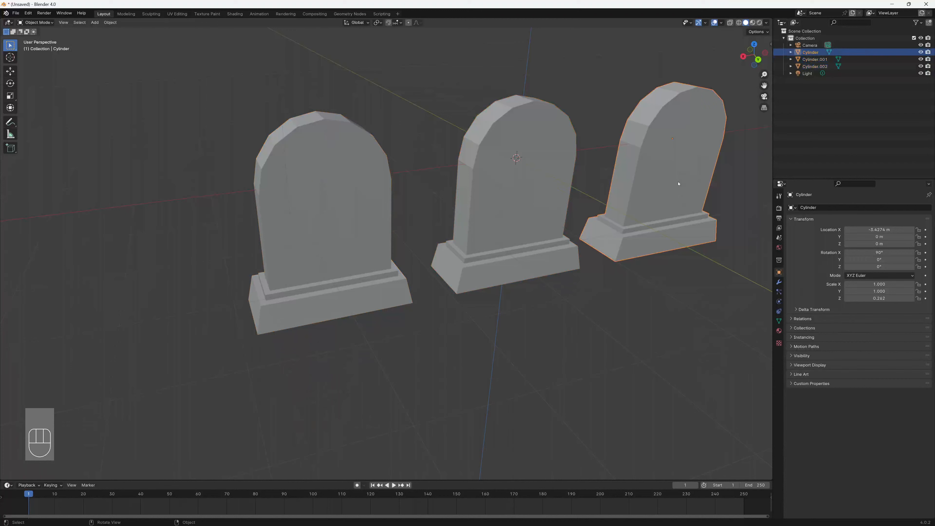
shift+click(388, 221)
click(490, 198)
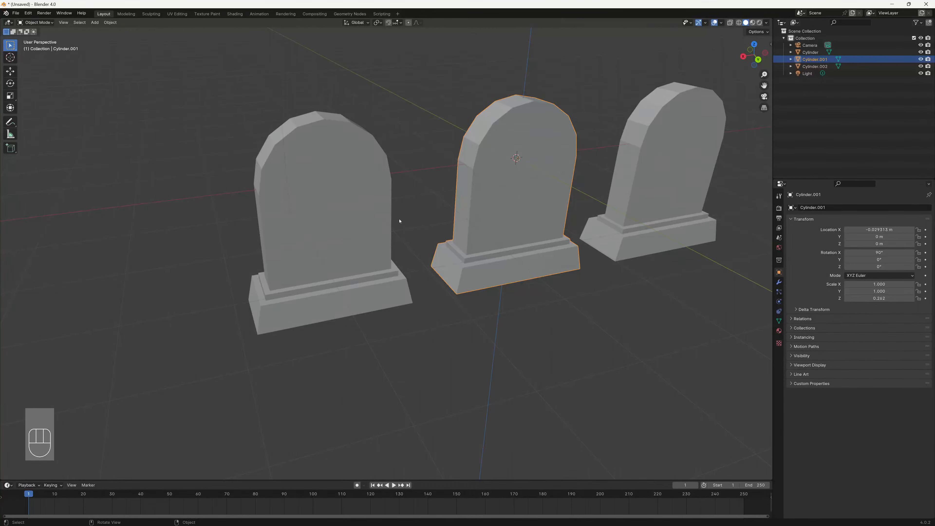
click(634, 166)
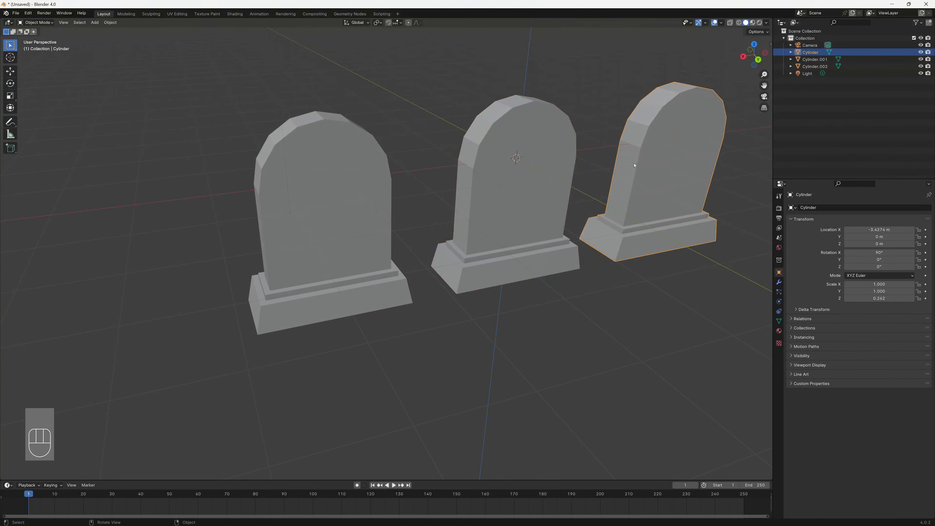
shift+middle_drag(626, 166, 466, 251)
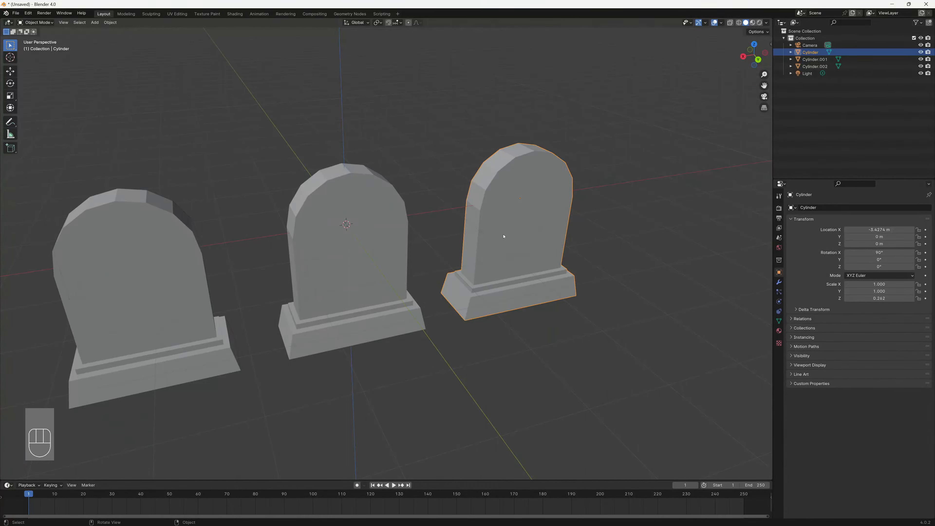
key(KP_Divide)
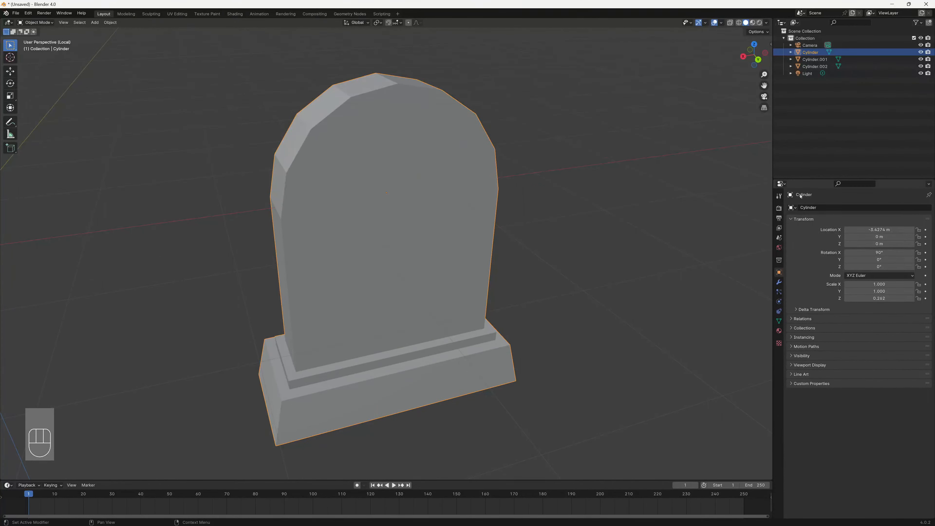
key(KP_Divide)
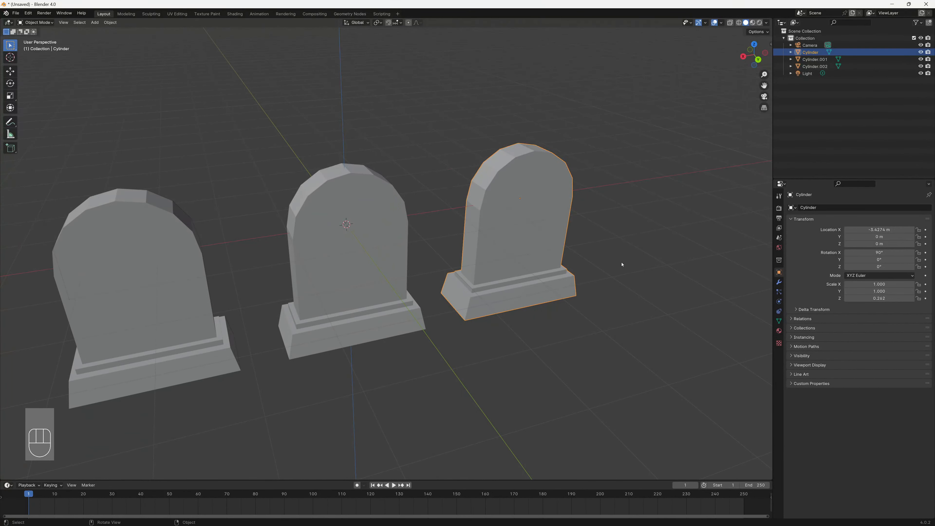
key(slash)
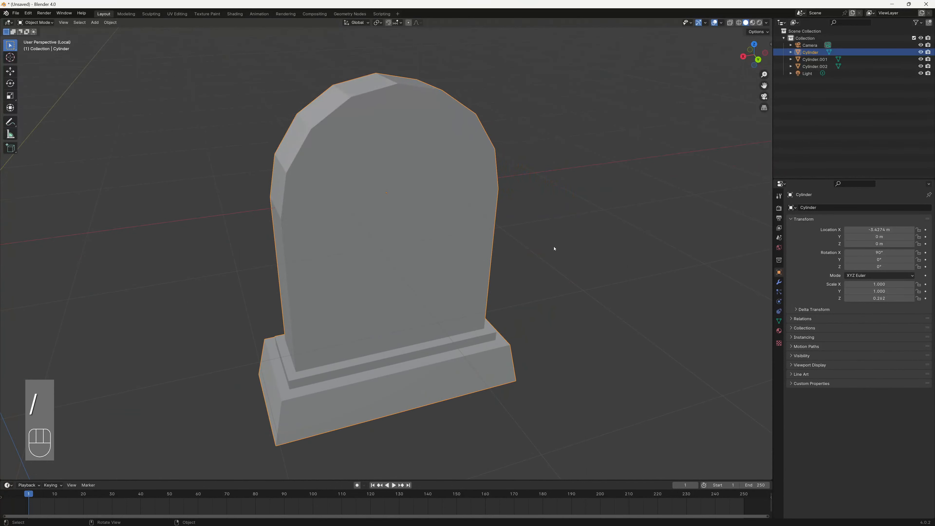
Step: Try Shade Smooth on the isolated gravestone and inspect the shading across its faces
middle_drag(495, 223, 534, 225)
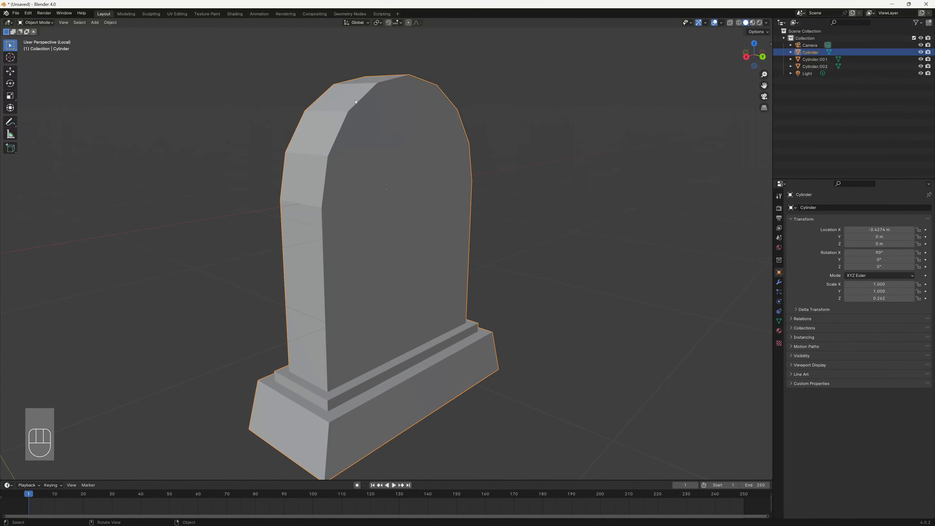
right_click(324, 138)
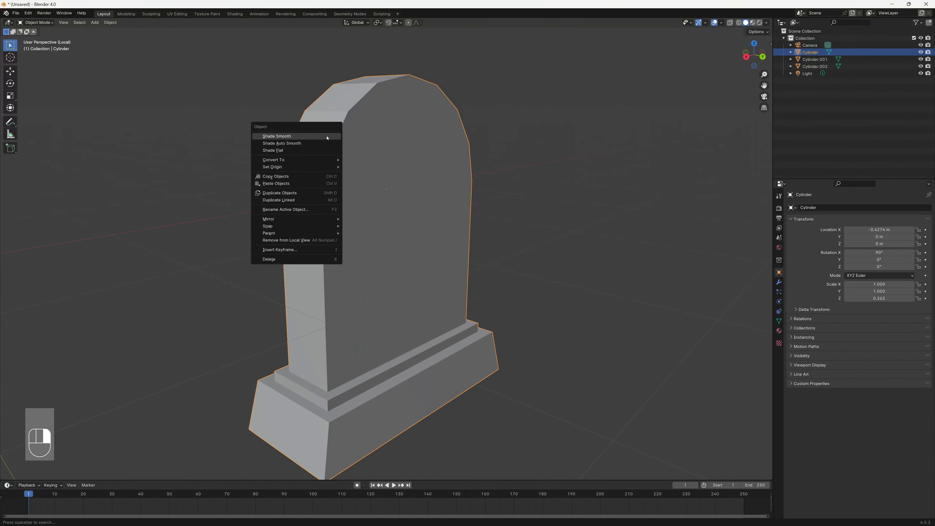
click(325, 137)
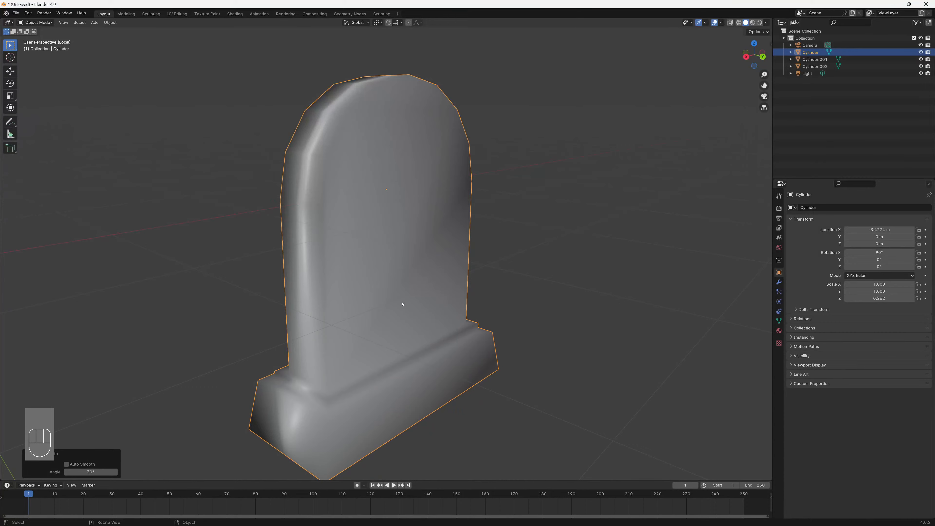
alt+drag(402, 304, 432, 292)
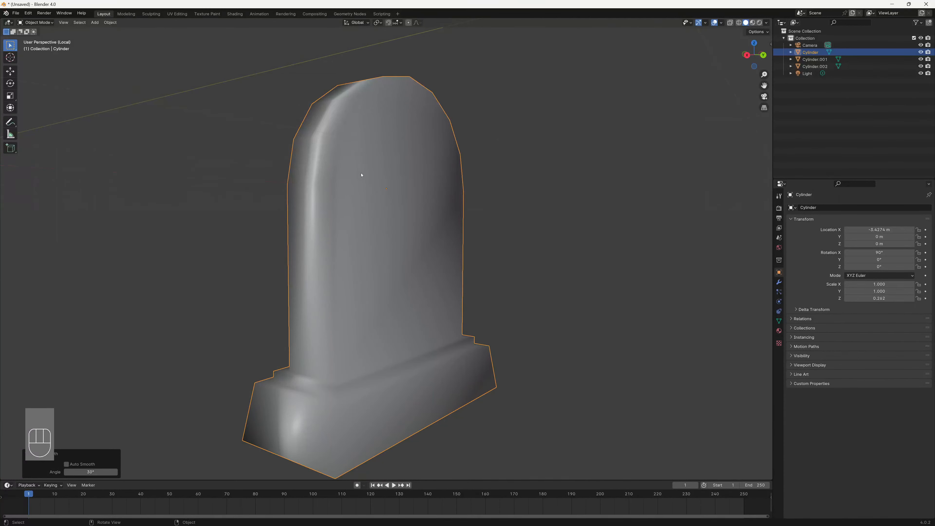
Step: Try Shade Auto Smooth on the isolated gravestone and show its mesh's Normals settings
right_click(366, 183)
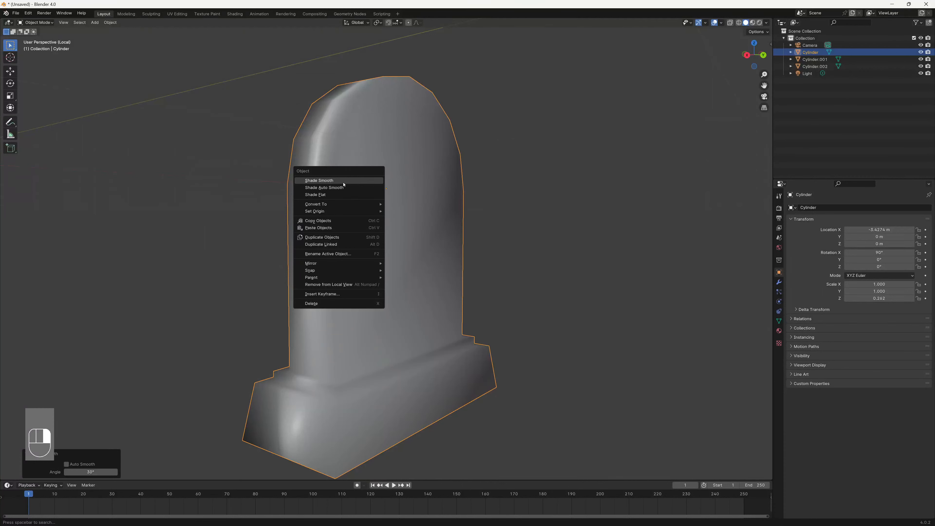
click(354, 188)
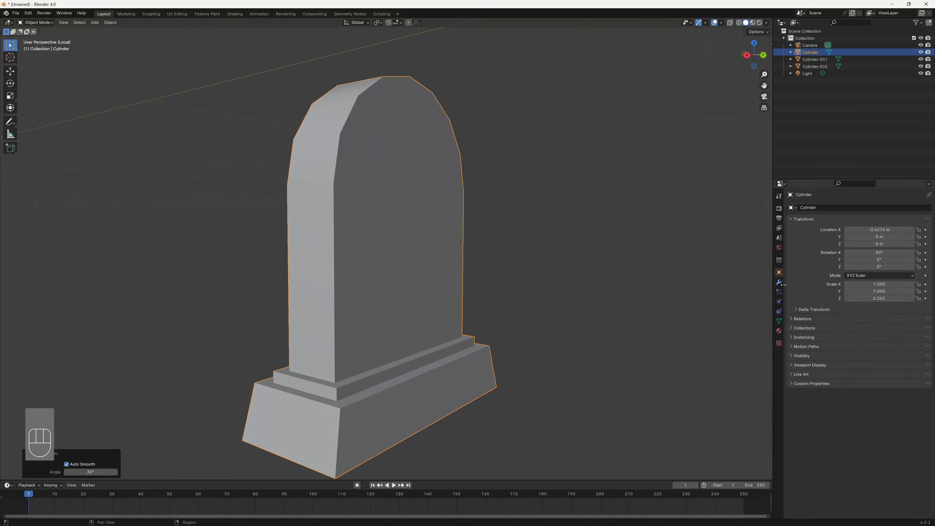
click(780, 322)
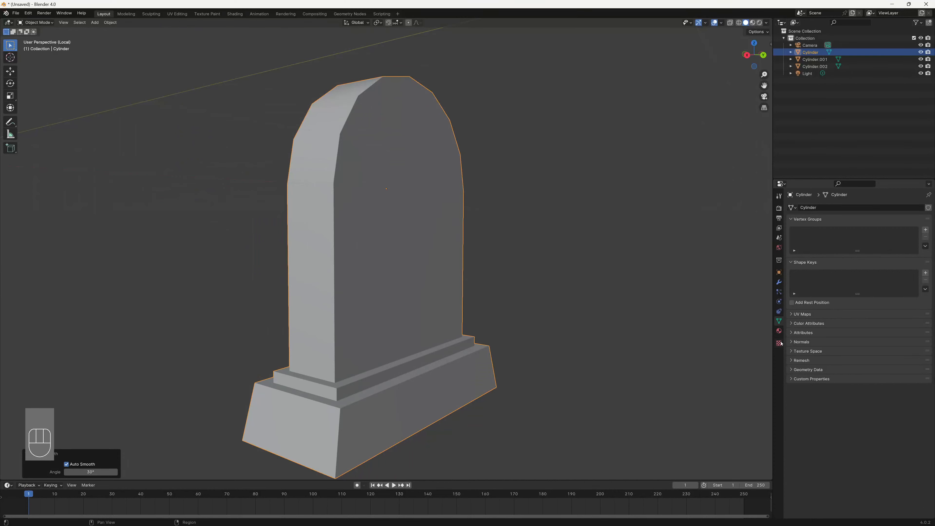
click(801, 342)
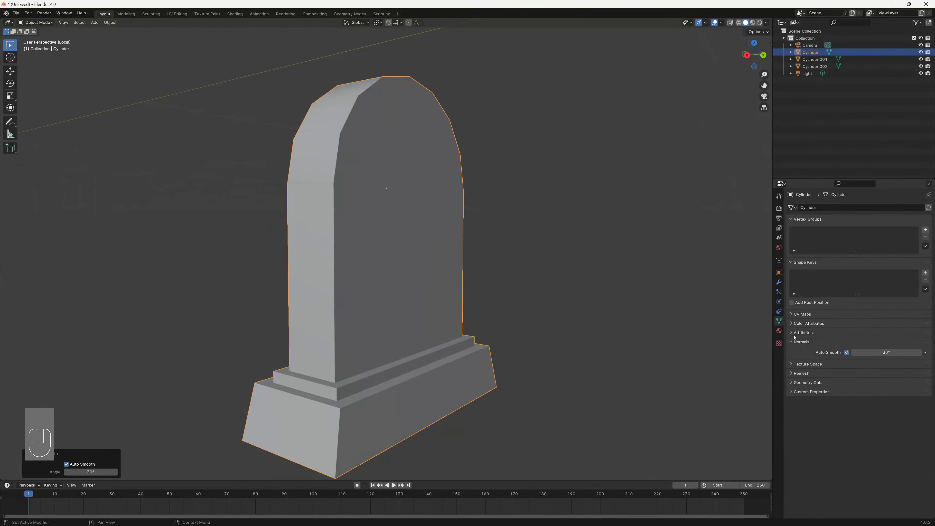
Step: Return the gravestone to Shade Smooth, enable Auto Smooth in its mesh normals at 30°, and inspect the other side
right_click(380, 141)
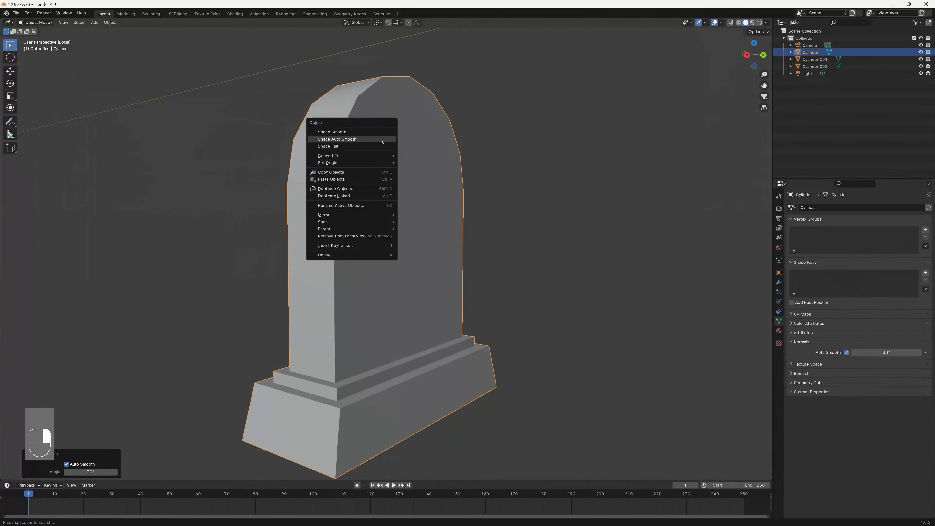
click(357, 135)
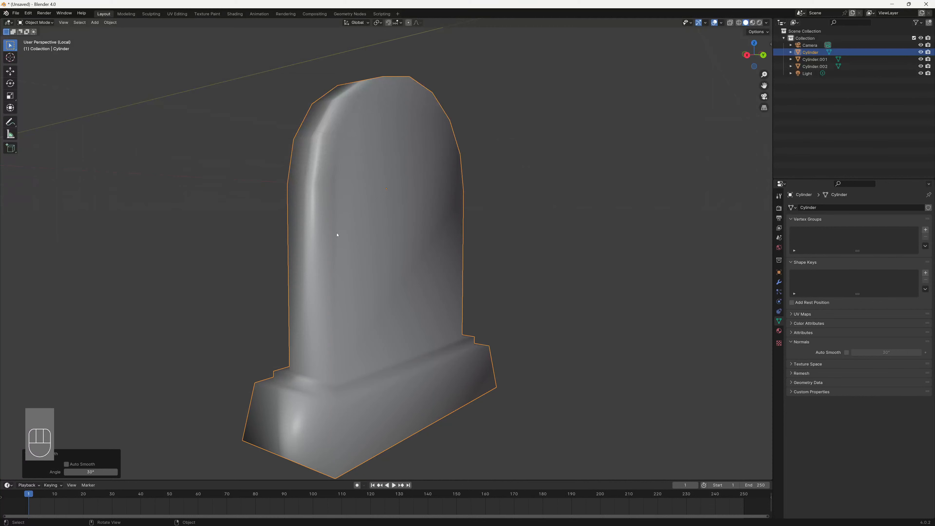
right_click(379, 161)
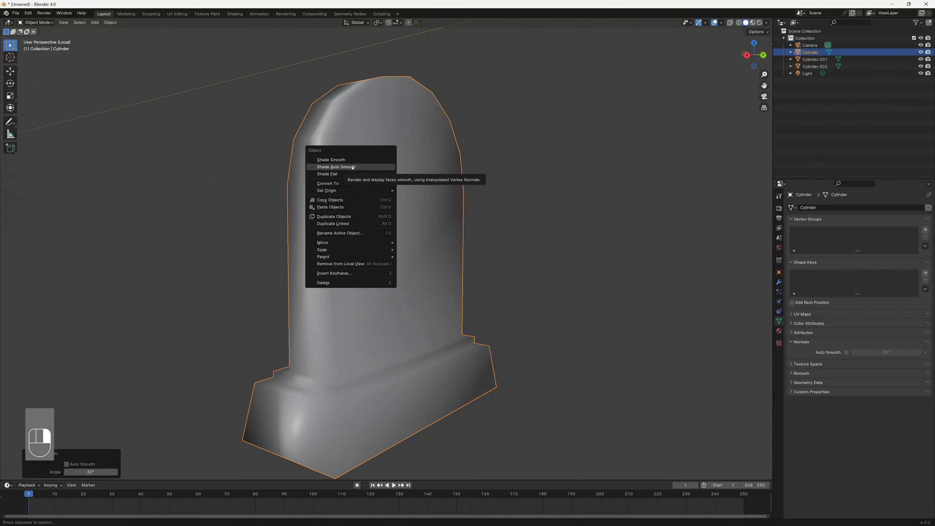
click(353, 167)
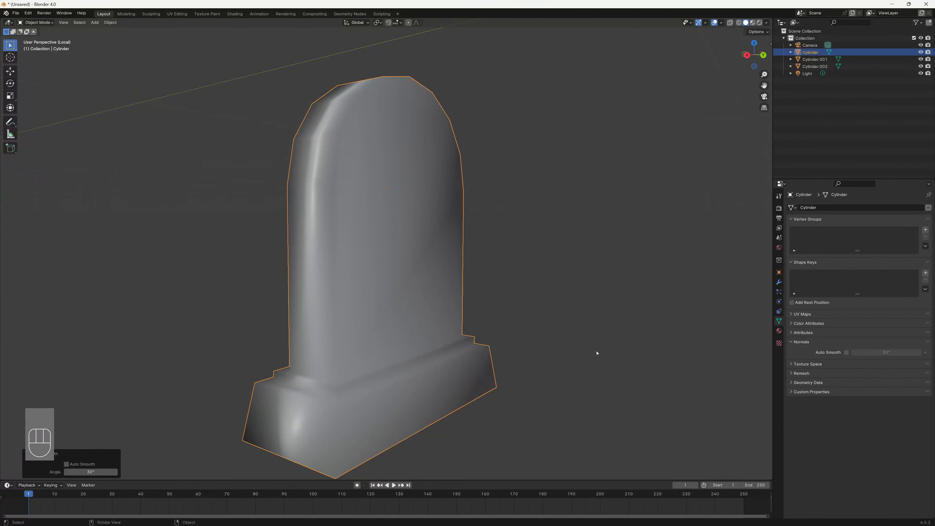
click(792, 382)
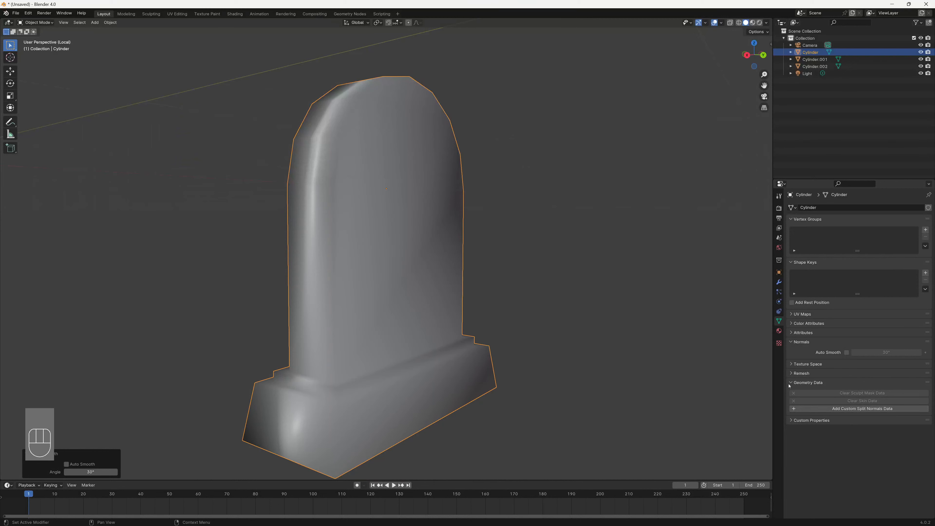
click(808, 383)
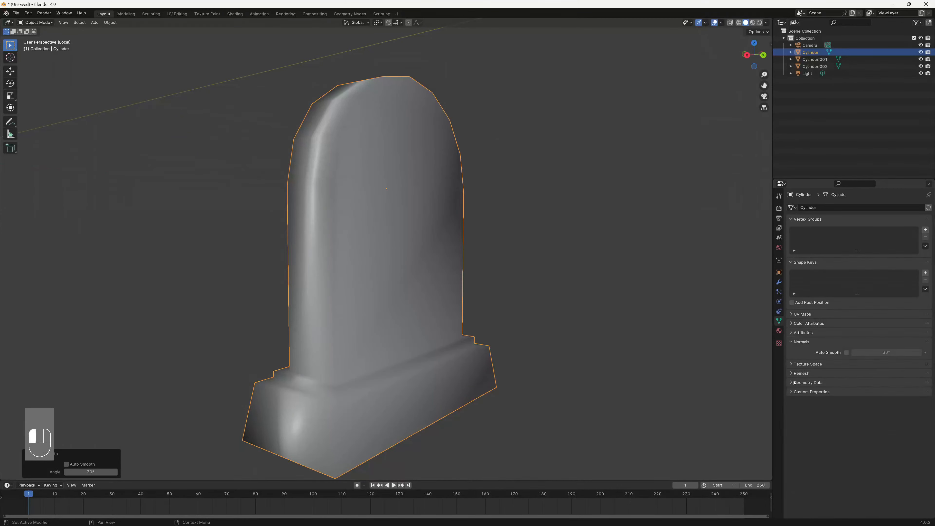
click(847, 352)
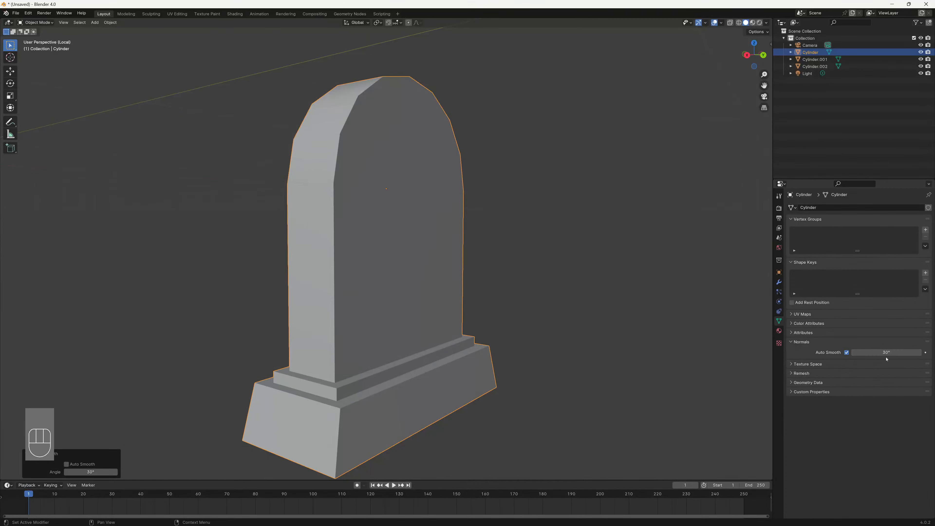
mouse_move(886, 353)
mouse_down()
mouse_move(921, 353)
mouse_move(873, 353)
mouse_up()
middle_drag(356, 268, 494, 275)
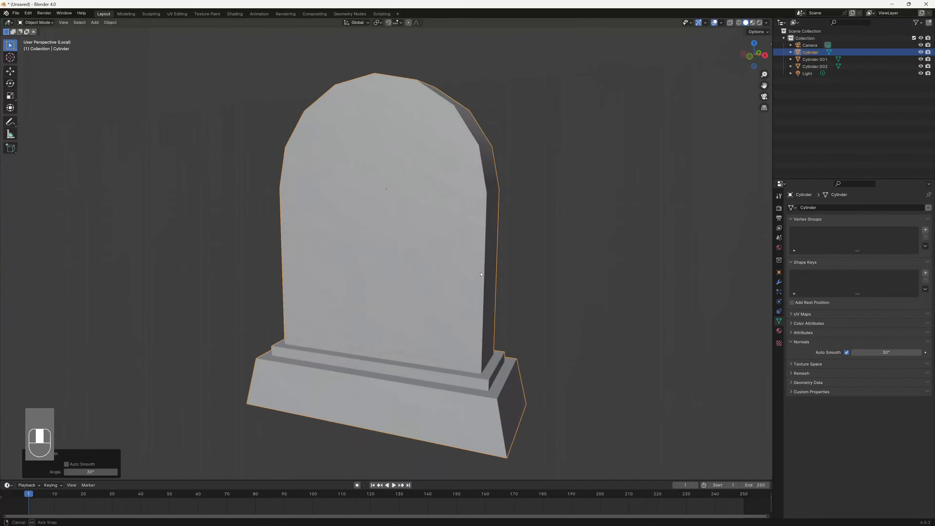
Step: Try Shade Flat on the gravestone to compare it with the smoothed shading
click(788, 342)
right_click(425, 195)
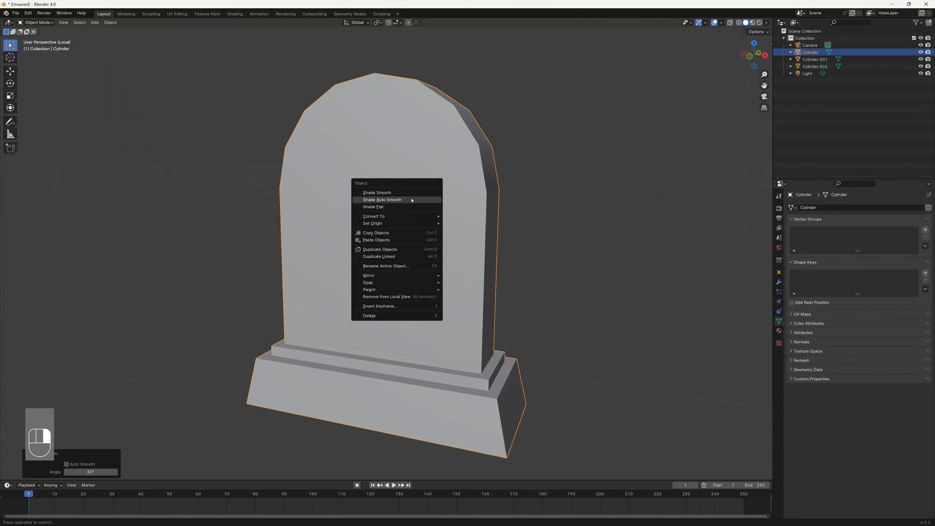
click(404, 212)
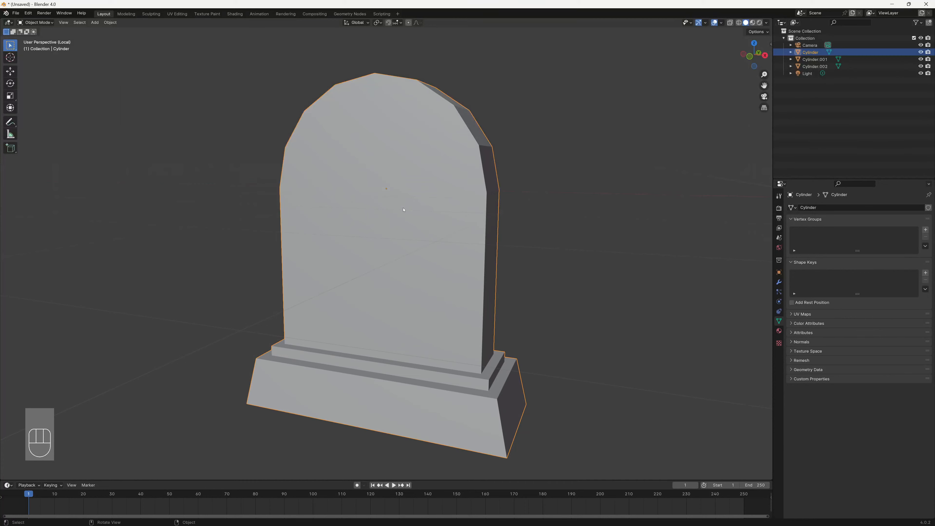
Step: Reapply Shade Smooth to the flat-shaded gravestone and enable Auto Smooth at 30° in the mesh normals
right_click(404, 210)
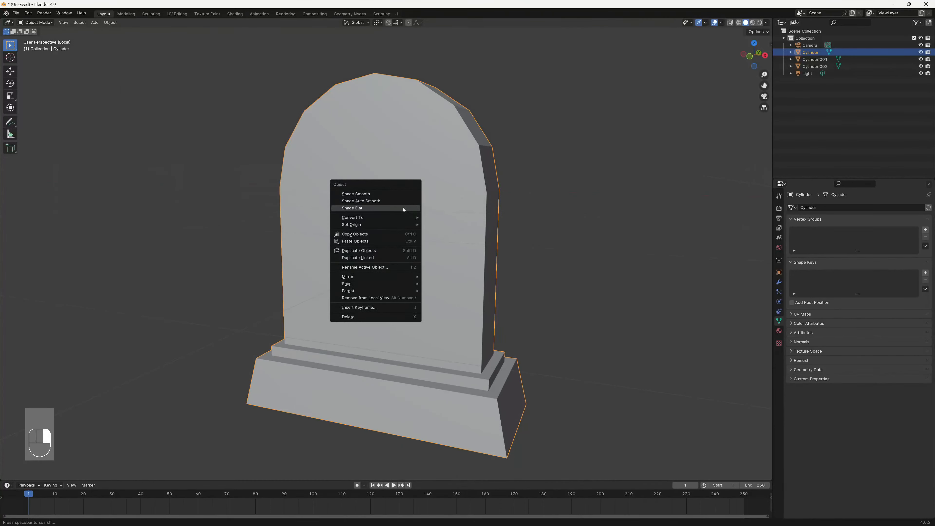
click(398, 197)
right_click(399, 202)
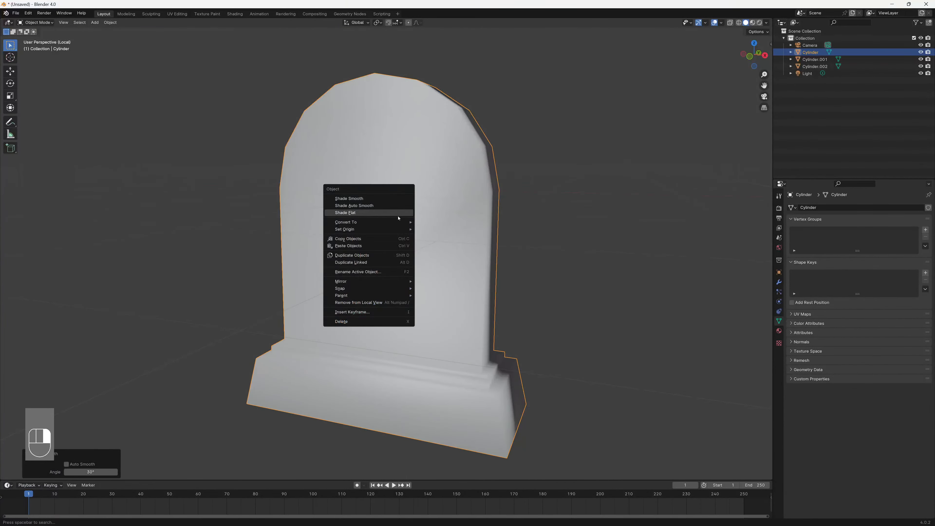
click(388, 200)
middle_drag(477, 258, 639, 331)
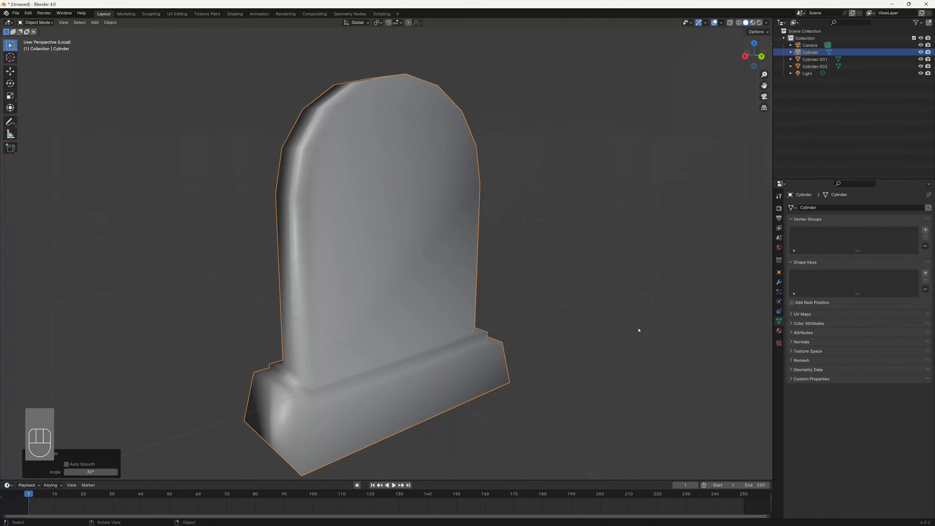
click(796, 342)
click(846, 352)
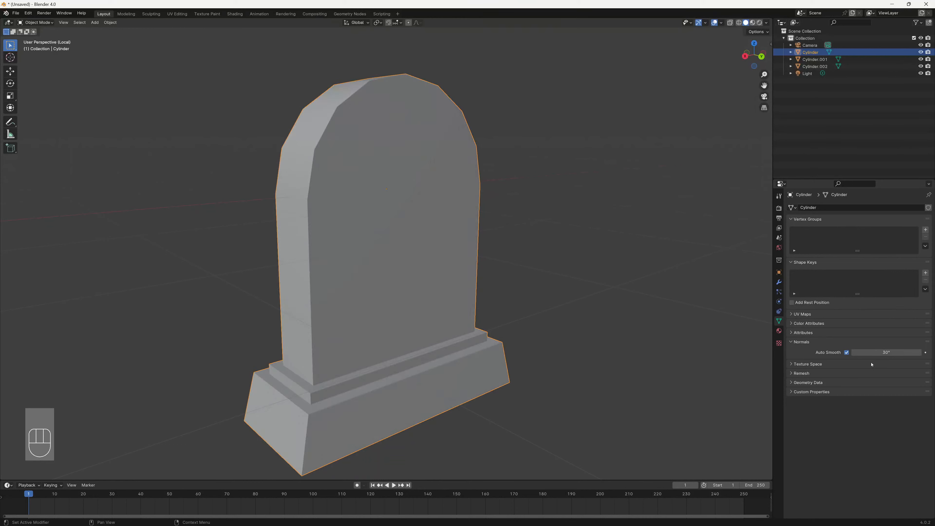
Step: Examine the auto-smoothed shading along the gravestone's curved top, side faces and base from several angles
right_click(389, 212)
click(403, 210)
mouse_move(391, 233)
middle_down()
mouse_move(393, 255)
mouse_move(409, 237)
mouse_move(403, 226)
mouse_move(427, 239)
mouse_move(407, 236)
middle_up()
scroll(411, 309, down, 3)
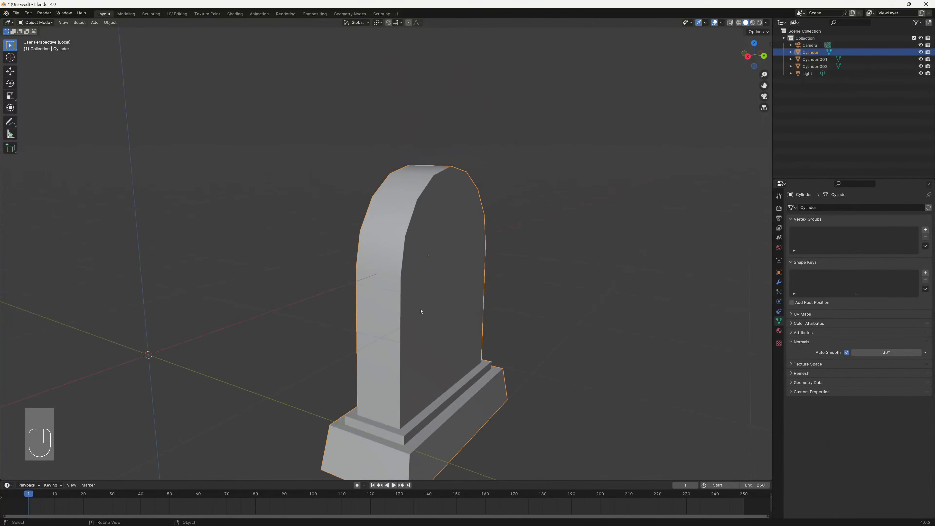
middle_drag(478, 296, 368, 210)
scroll(409, 245, up, 3)
scroll(416, 250, down, 6)
scroll(416, 250, down, 2)
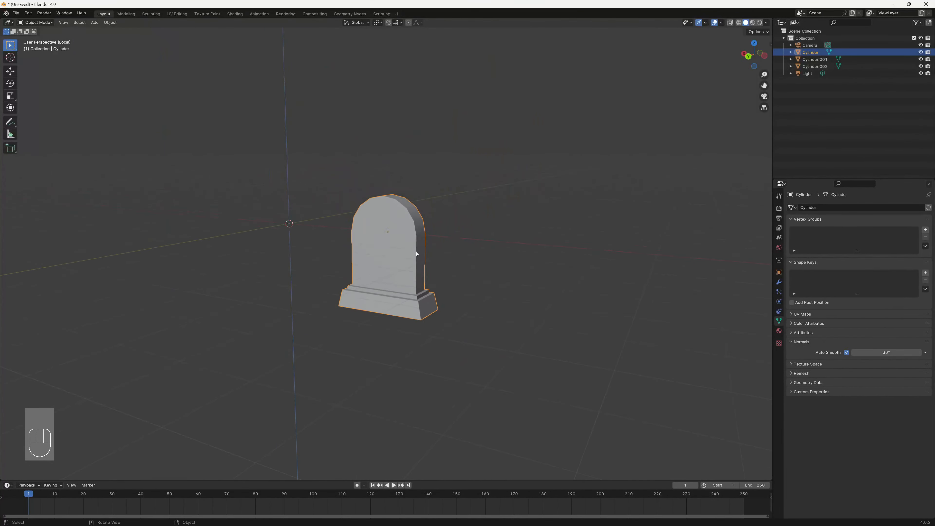
scroll(413, 272, up, 4)
Step: Switch the gravestone back to Shade Flat and check the faceting along its curved edge
right_click(427, 247)
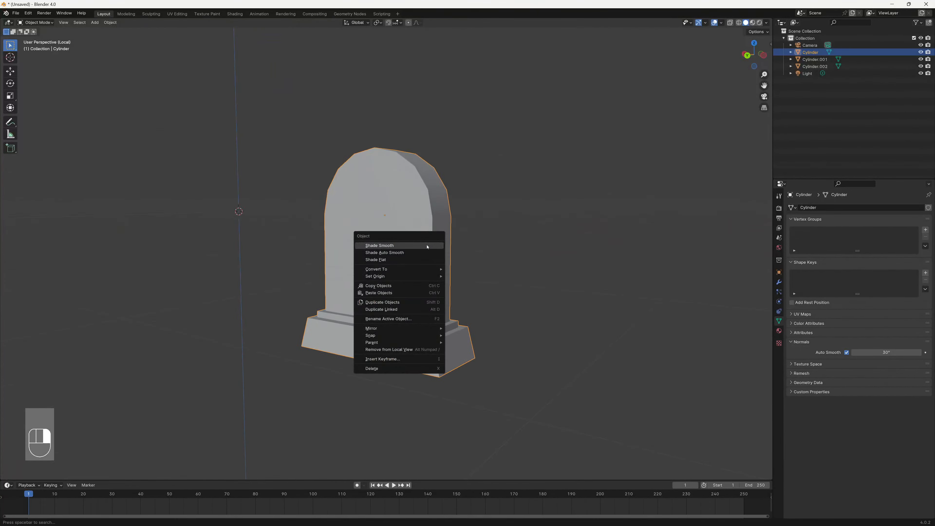
click(407, 262)
middle_drag(393, 223, 390, 238)
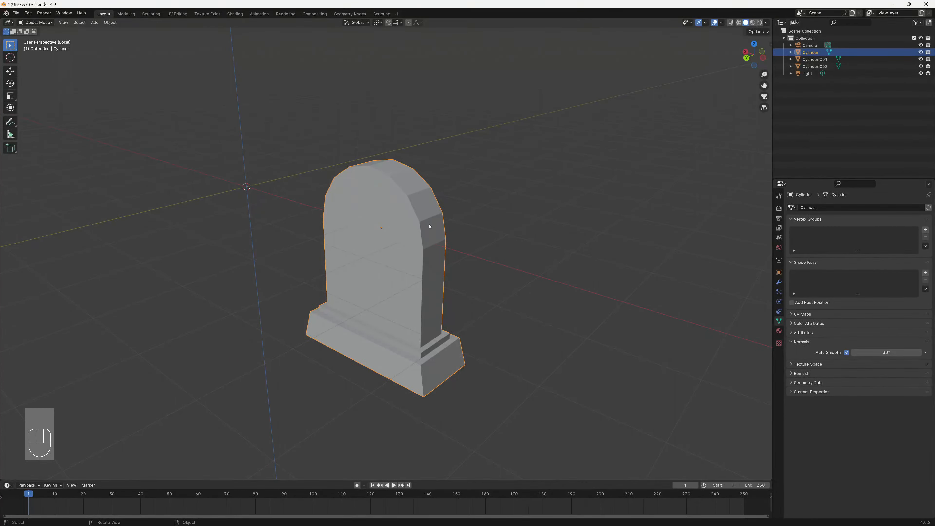
Step: Apply Shade Smooth to the first gravestone and turn on Auto Smooth at 30° in its mesh normals
right_click(390, 219)
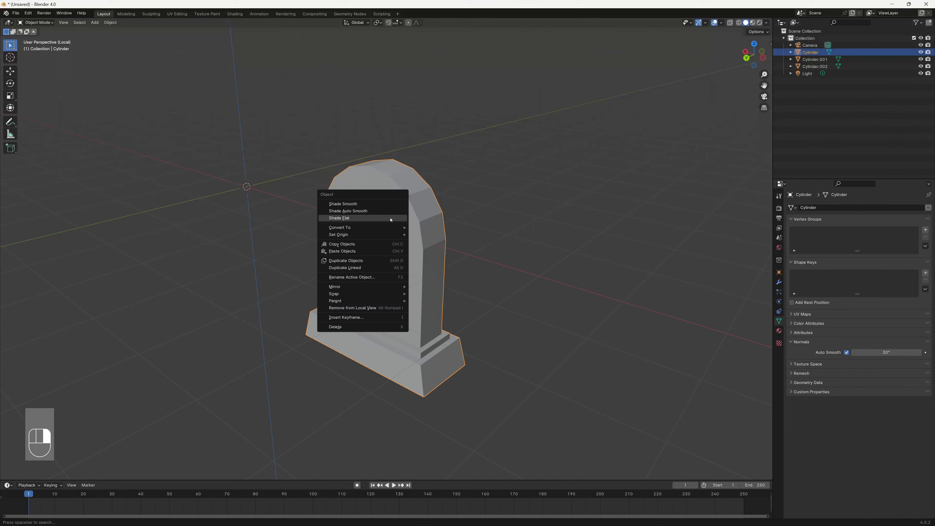
click(382, 205)
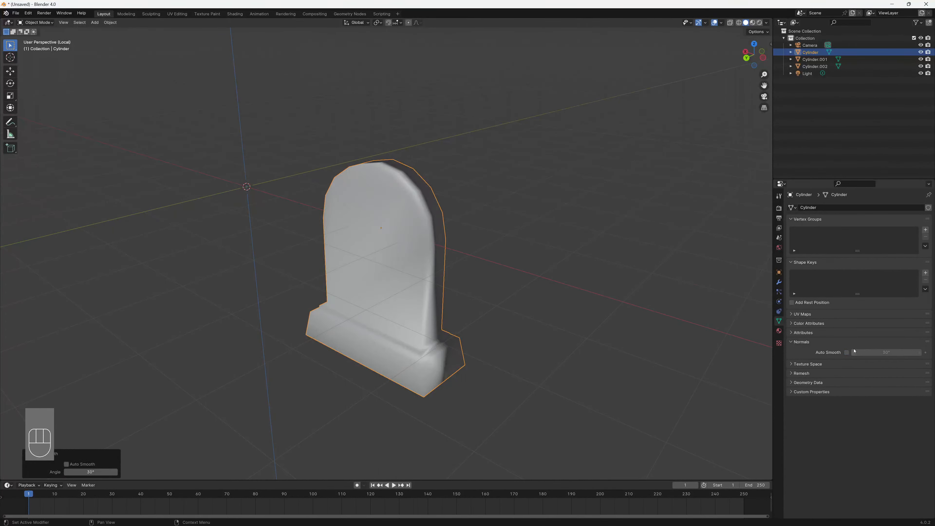
click(847, 352)
middle_drag(365, 221, 438, 211)
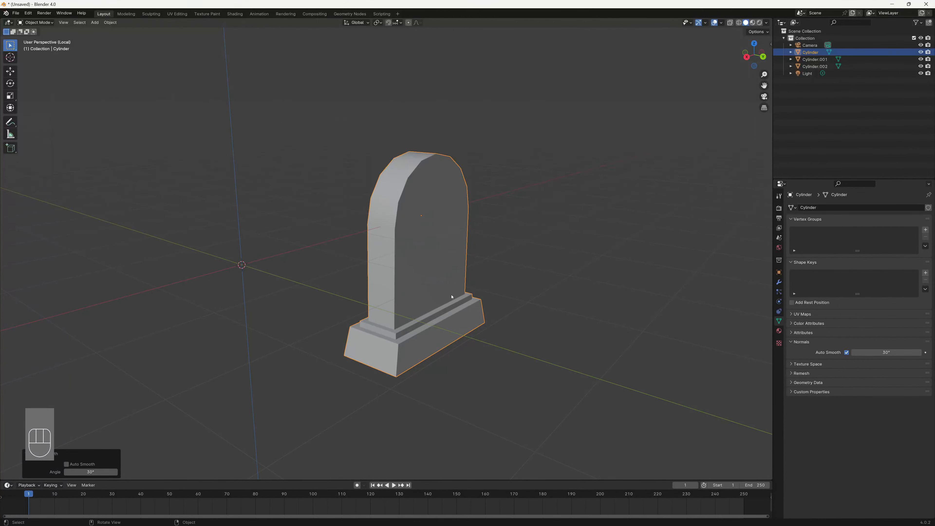
shift+middle_drag(439, 294, 522, 266)
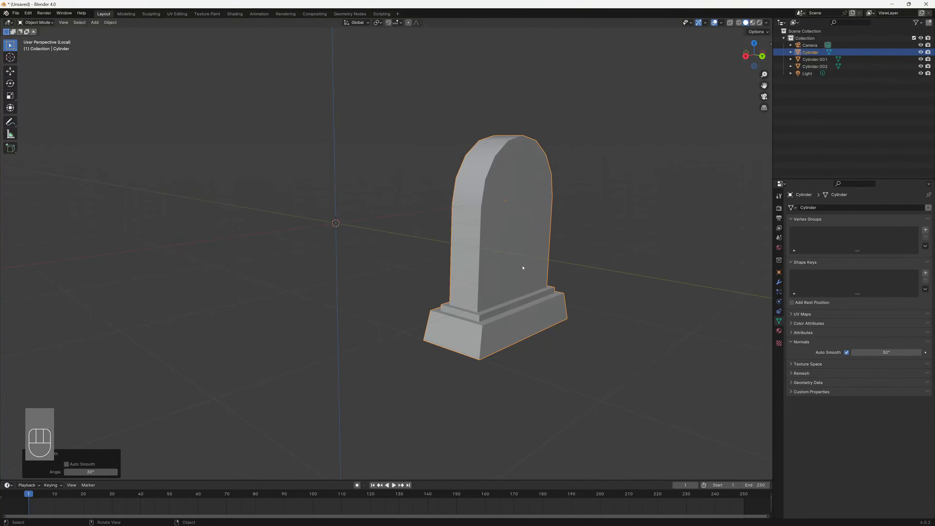
Step: Leave local view, select the gravestone at the positive X end of the row, and isolate it in local view
key(slash)
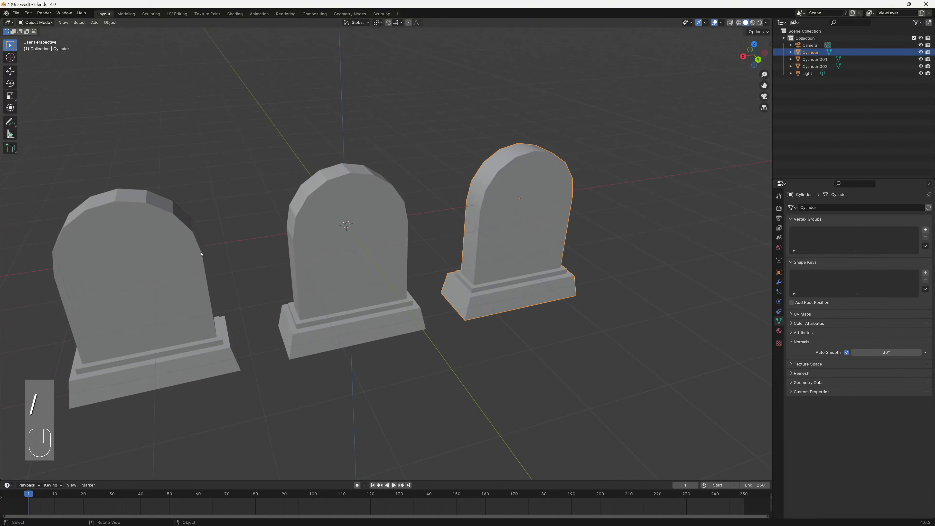
click(183, 258)
key(slash)
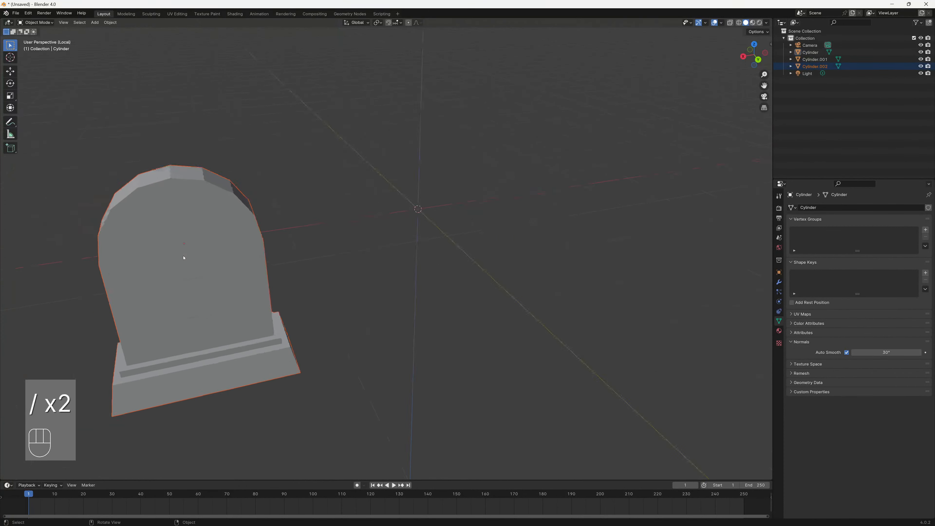
middle_drag(345, 266, 398, 256)
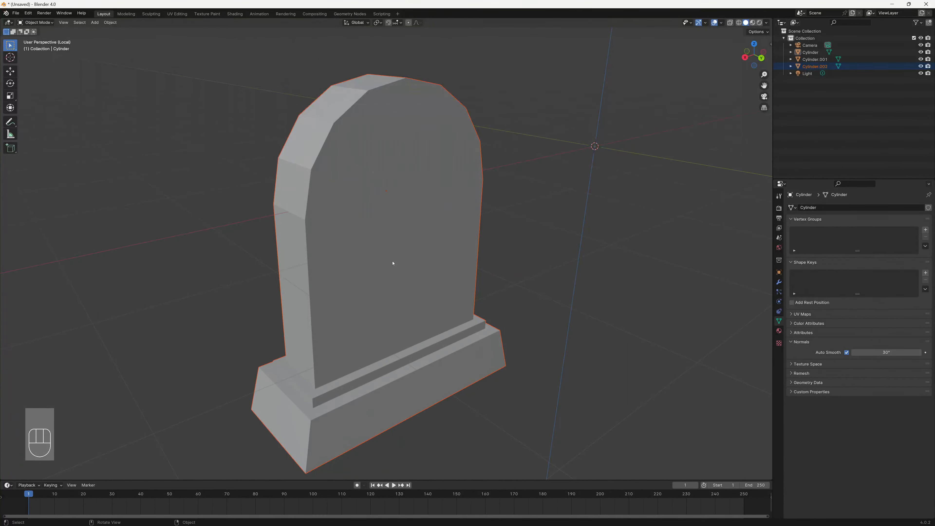
click(389, 262)
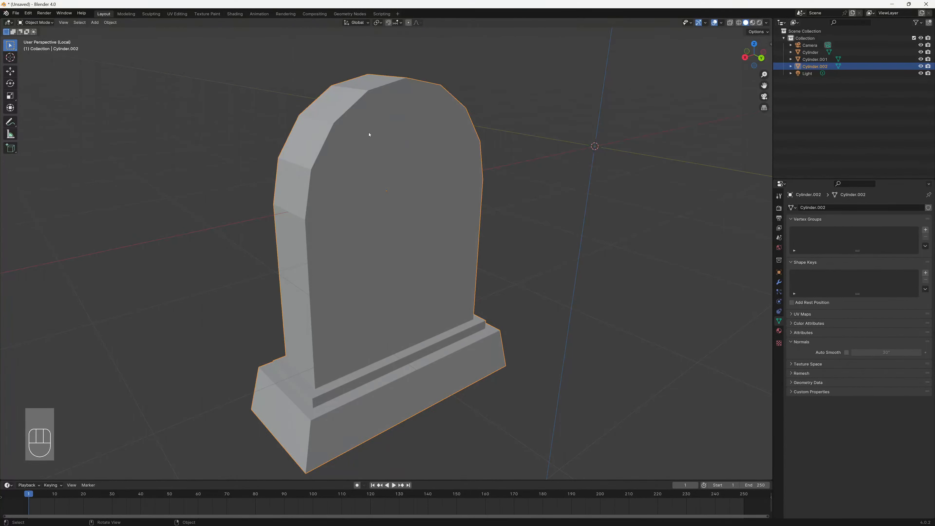
Step: Check the isolated gravestone's mesh edges in Edit Mode and return to Object Mode
key(Tab)
middle_drag(379, 134, 423, 278)
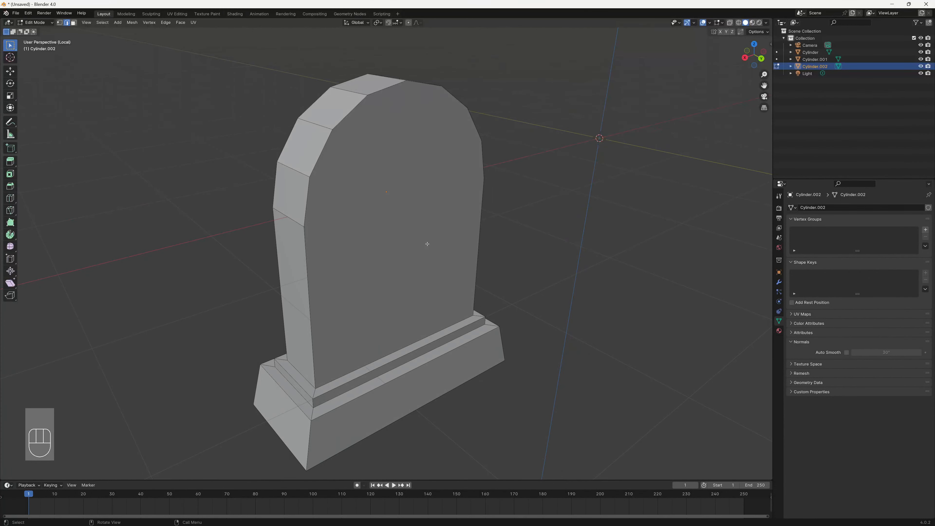
key(Tab)
Step: Add a Subdivision Surface modifier to the isolated gravestone and set its viewport levels to 2
click(778, 282)
click(792, 209)
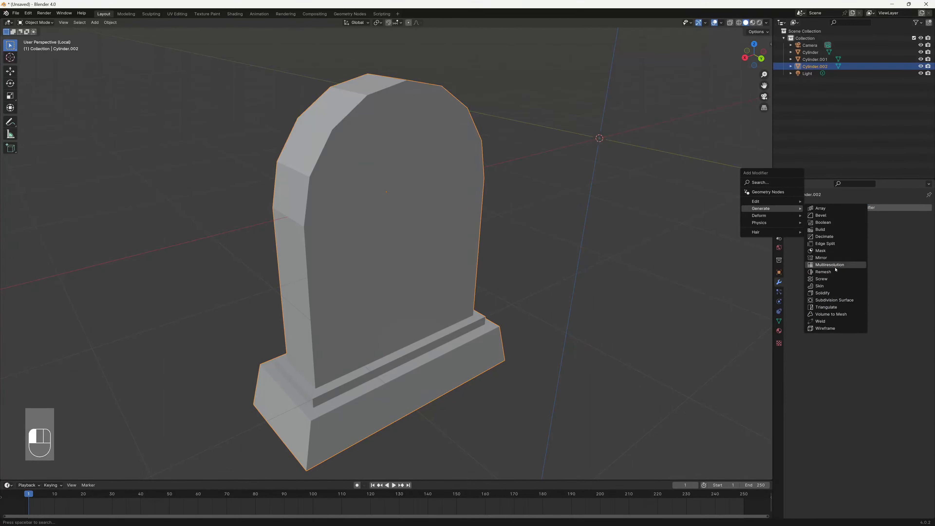
click(834, 303)
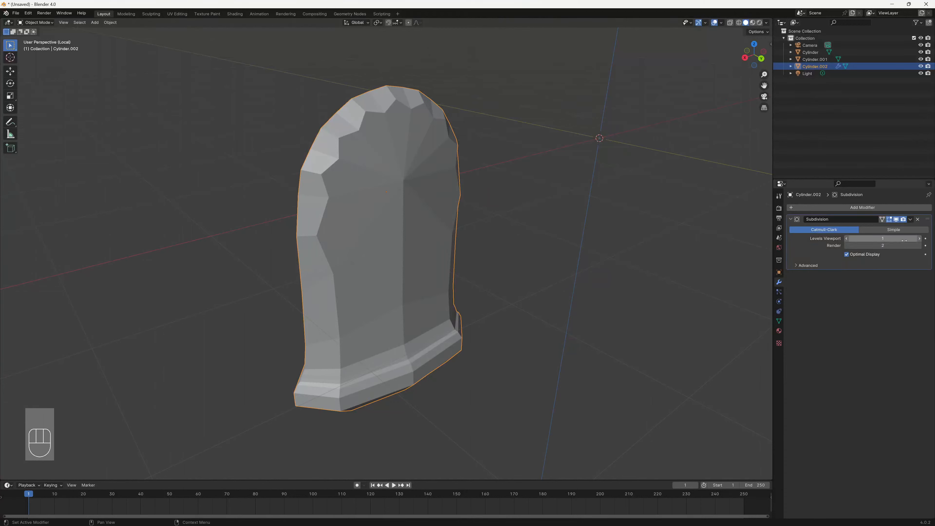
click(920, 238)
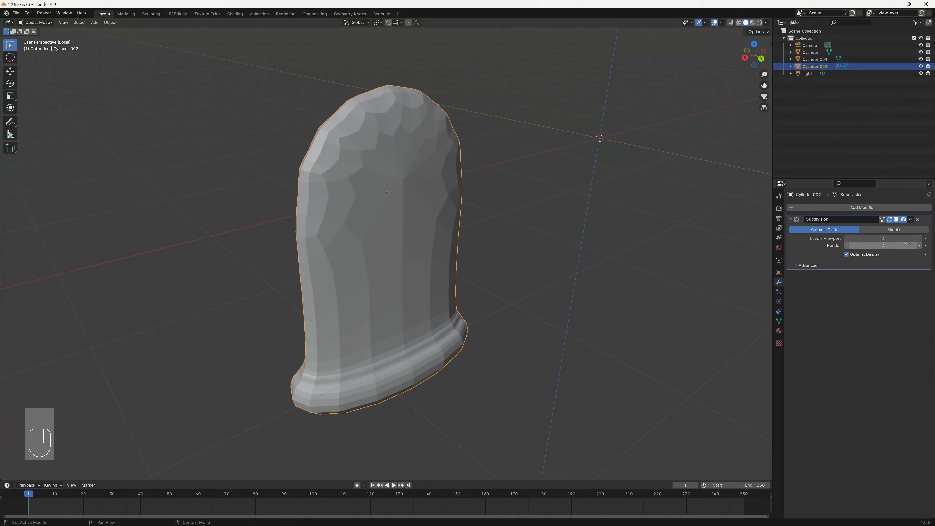
Step: Apply Shade Smooth to the isolated subdivided gravestone and leave local view to see all three gravestones
right_click(338, 195)
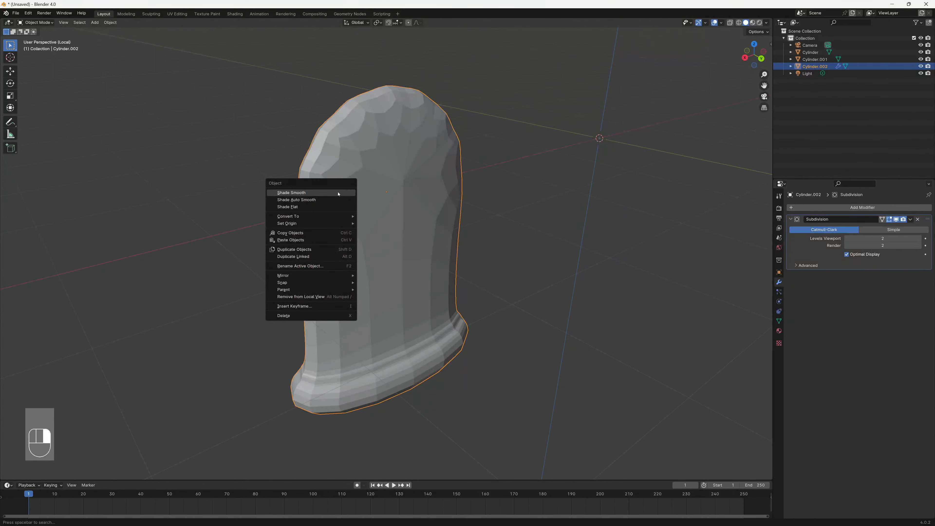
click(334, 193)
middle_drag(403, 325, 431, 274)
key(slash)
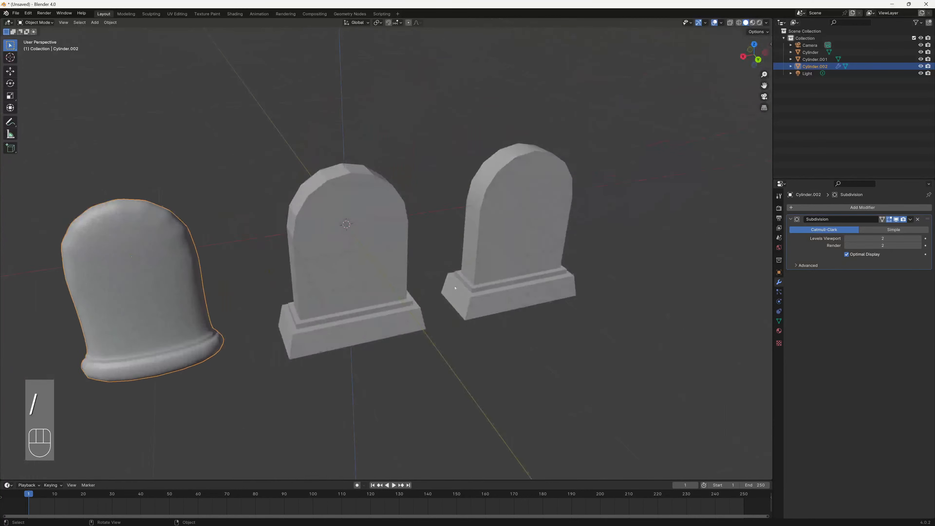
mouse_move(269, 259)
middle_down()
mouse_move(293, 253)
mouse_move(277, 272)
middle_up()
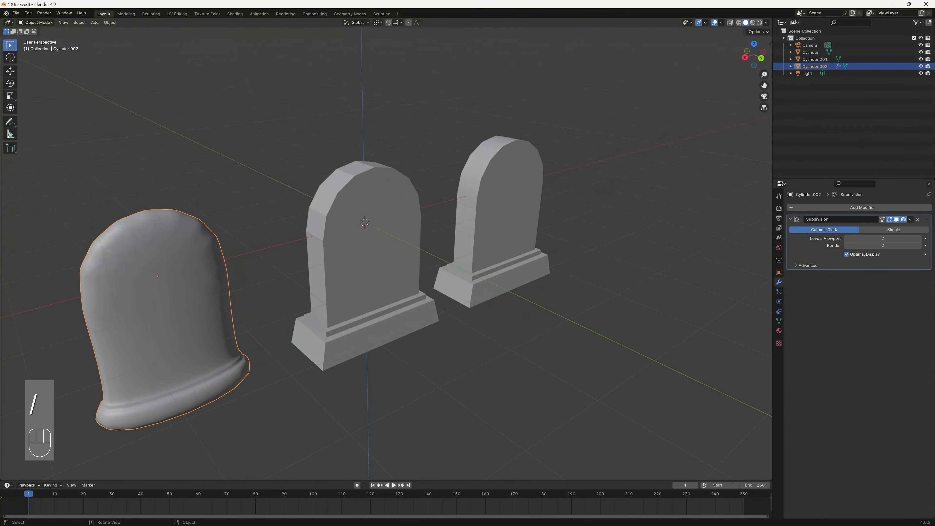
Step: Compare the three gravestones' meshes in wireframe display, then remove the Subdivision modifier from the selected gravestone
click(739, 23)
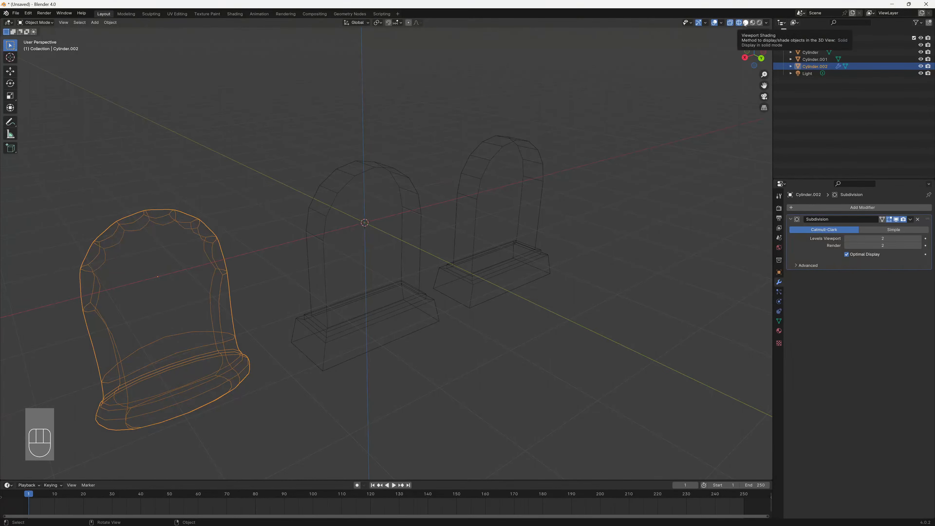
click(912, 219)
middle_drag(391, 280, 385, 277)
shift+middle_drag(332, 280, 475, 273)
scroll(475, 273, up, 1)
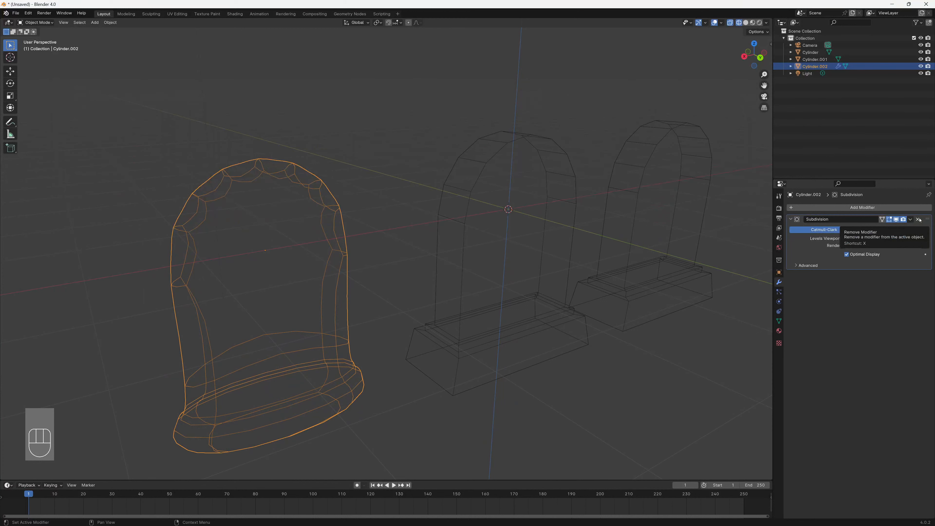
click(919, 219)
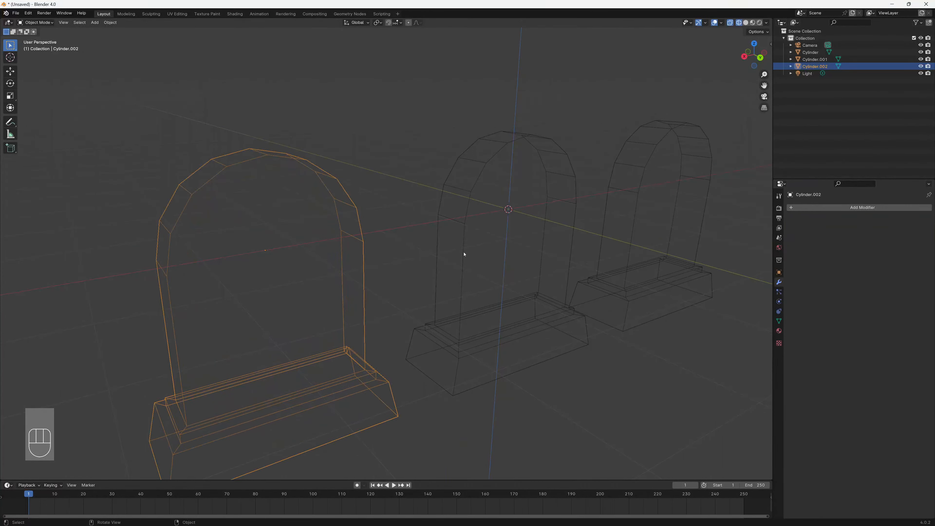
Step: Isolate the selected gravestone in local view with solid shading and turn on Auto Smooth at 30° in its mesh normals
key(slash)
click(746, 22)
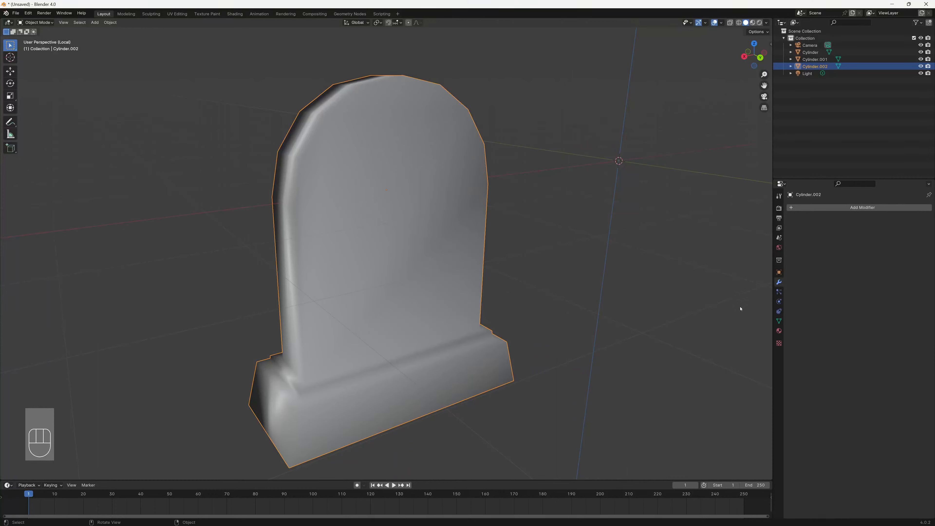
click(779, 321)
click(847, 353)
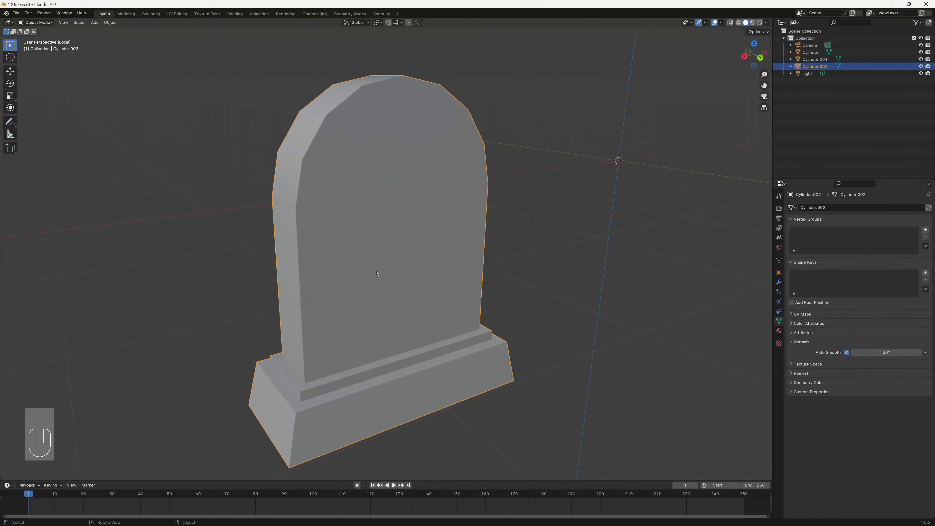
Step: In Edit Mode, cut a horizontal edge with the Knife across the gravestone's positive Y face, joining the two vertices where the arch begins
key(Tab)
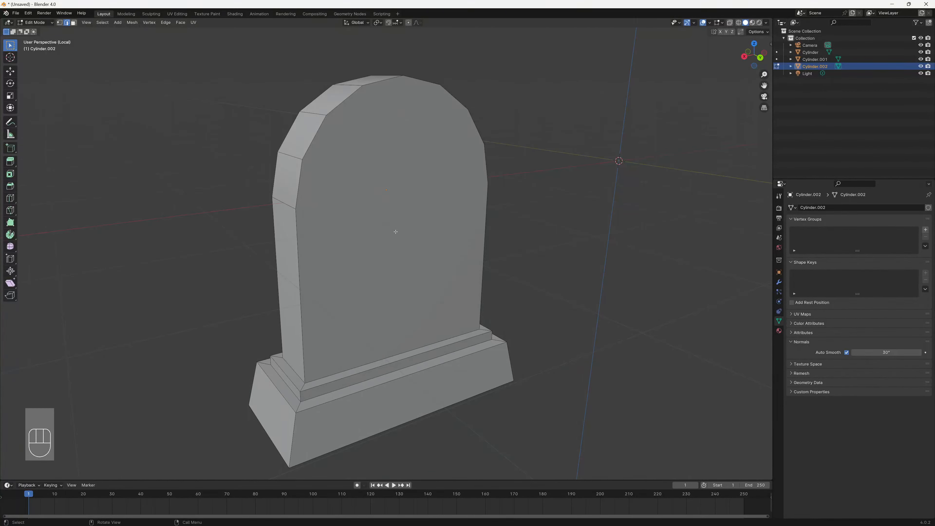
middle_drag(395, 231, 297, 284)
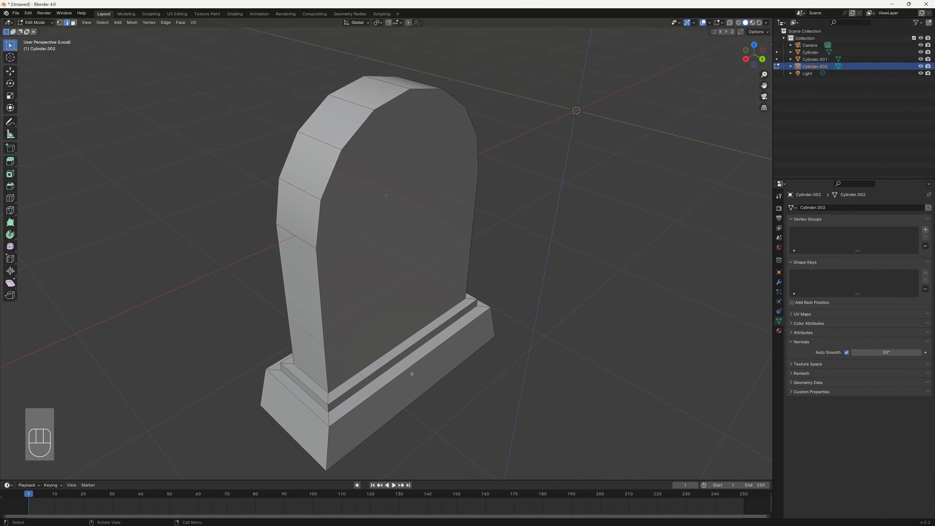
middle_drag(370, 206, 370, 202)
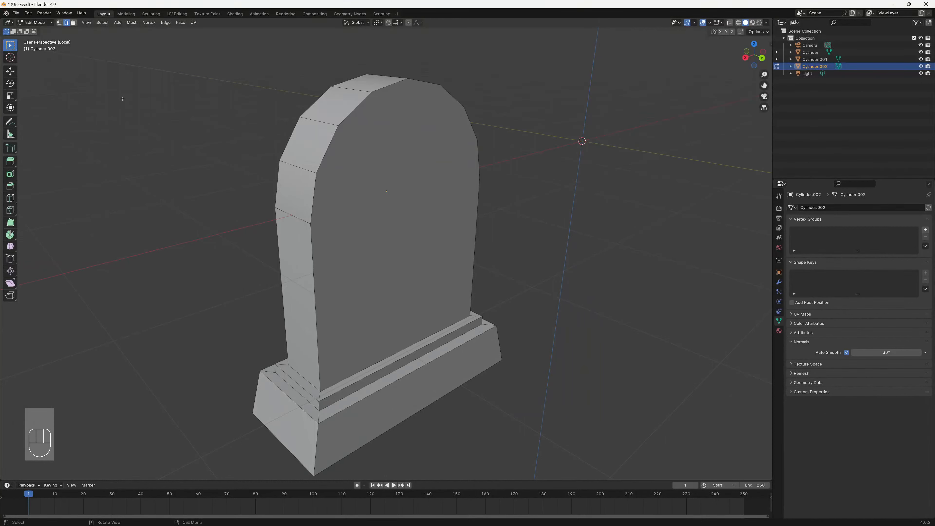
key(k)
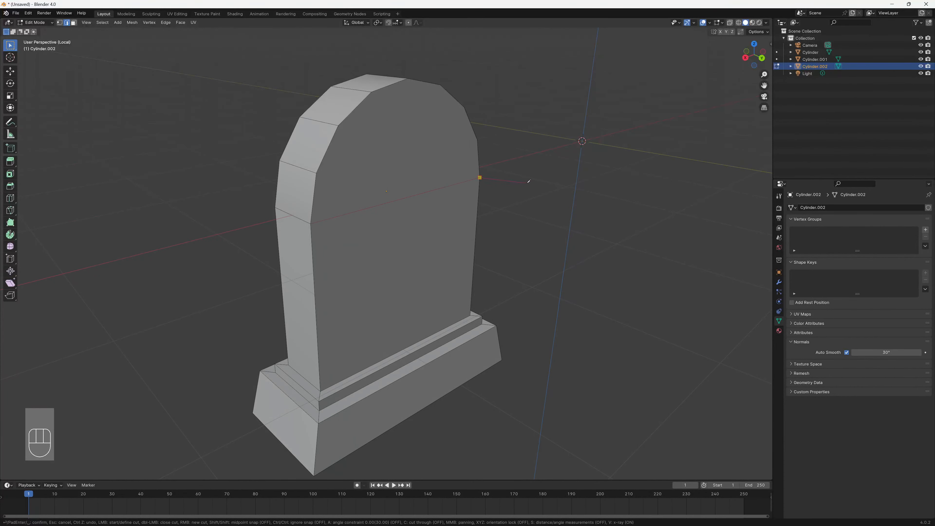
key(Return)
Step: Cut the matching horizontal edge with the Knife across the negative Y face and check the cuts on both sides
middle_drag(537, 209, 370, 209)
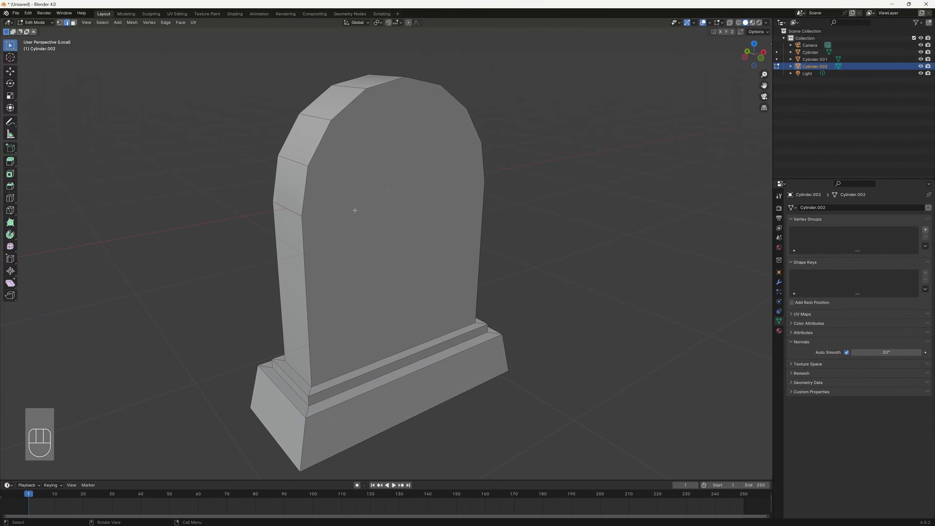
key(k)
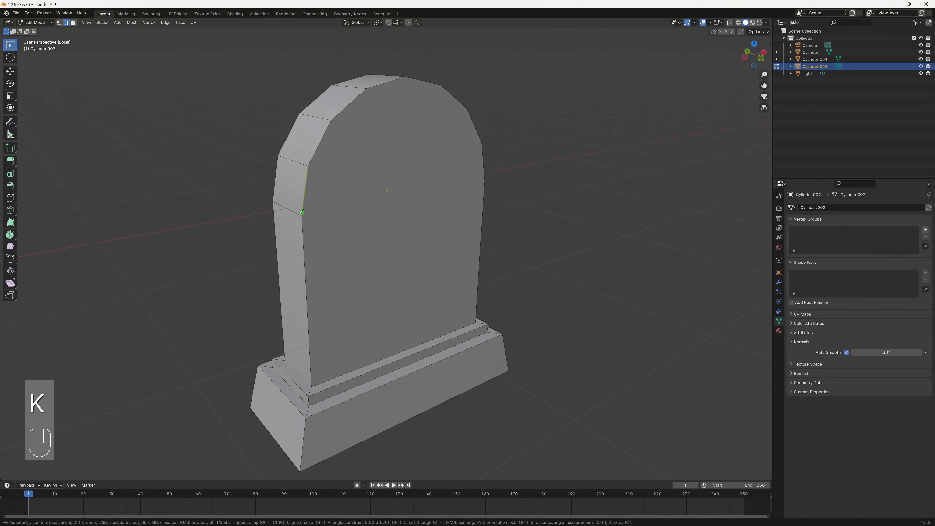
click(302, 216)
click(485, 181)
key(Return)
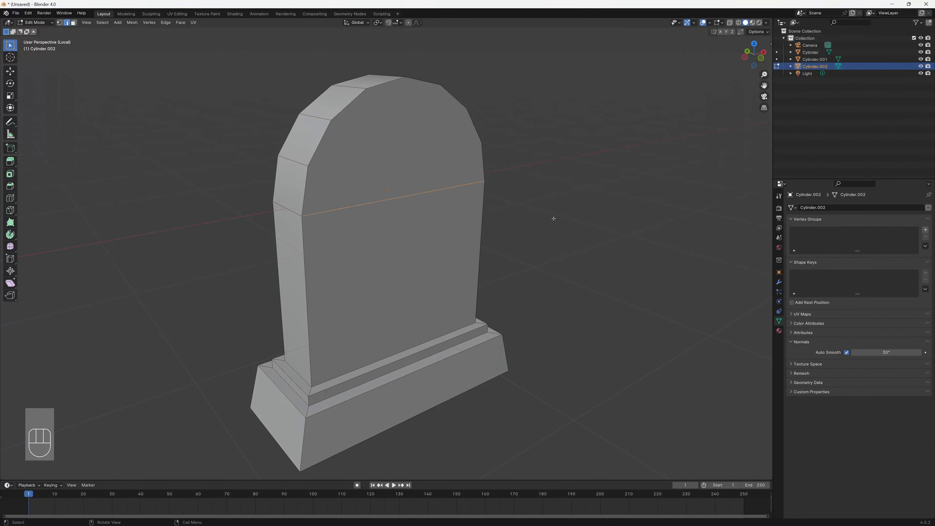
middle_drag(554, 215, 506, 194)
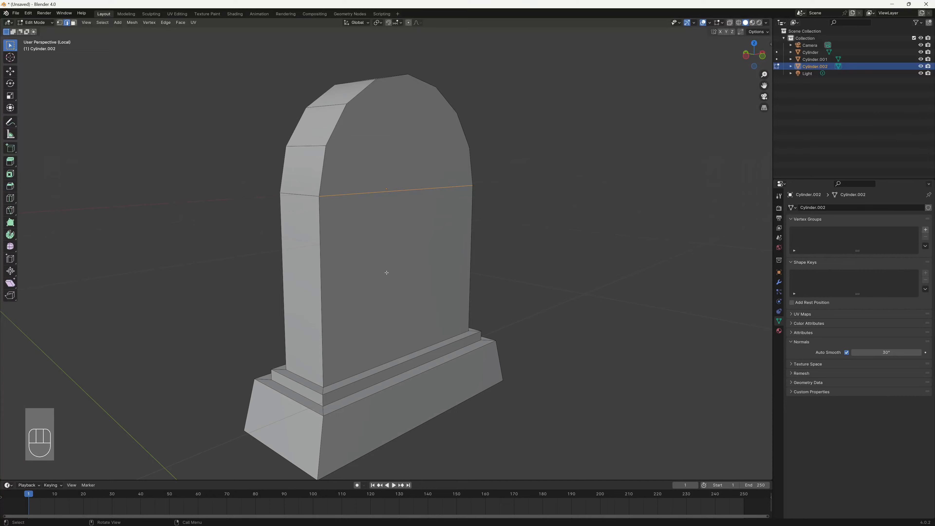
middle_drag(386, 272, 428, 253)
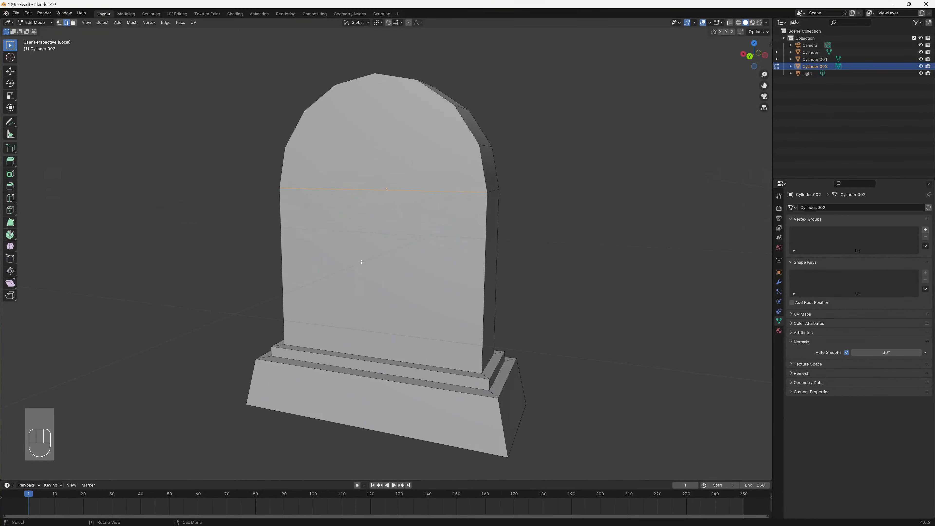
middle_drag(362, 262, 270, 261)
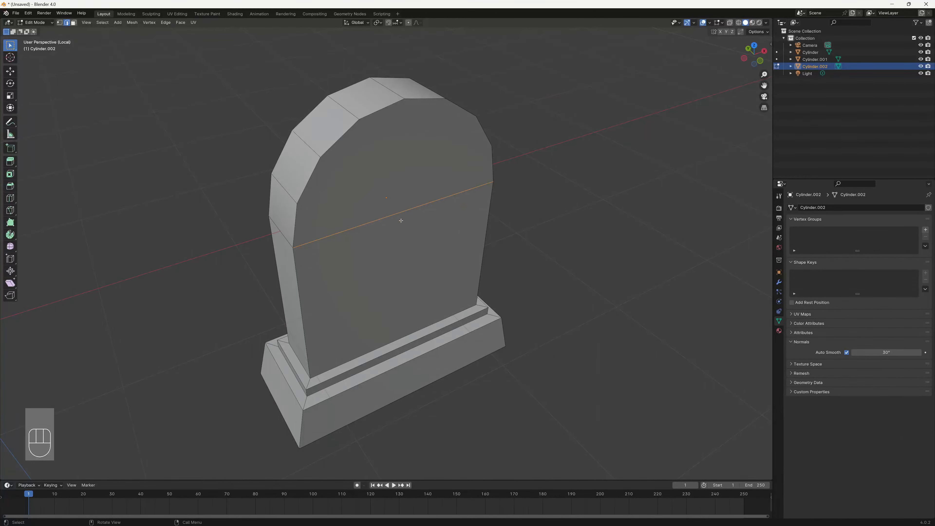
Step: Add one centred vertical loop cut through the gravestone's lower body and base, ending at the horizontal edges
key(k)
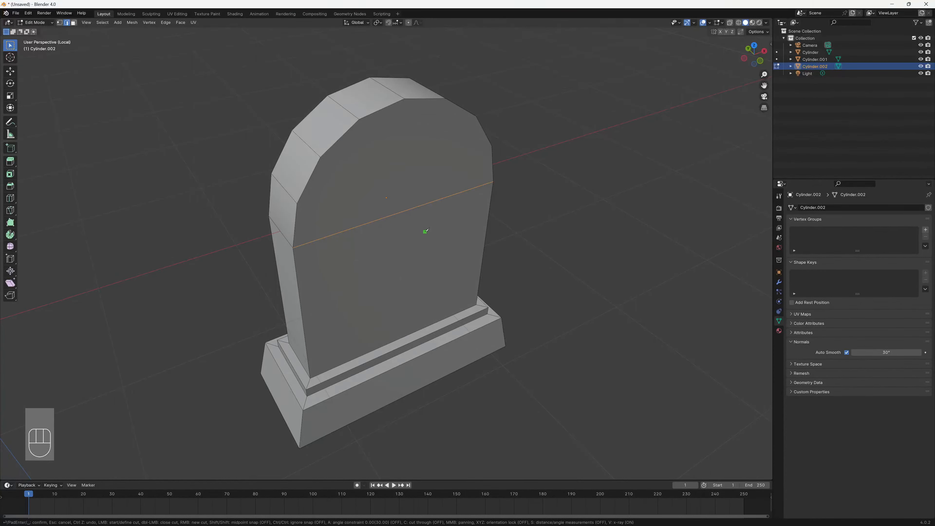
key(Return)
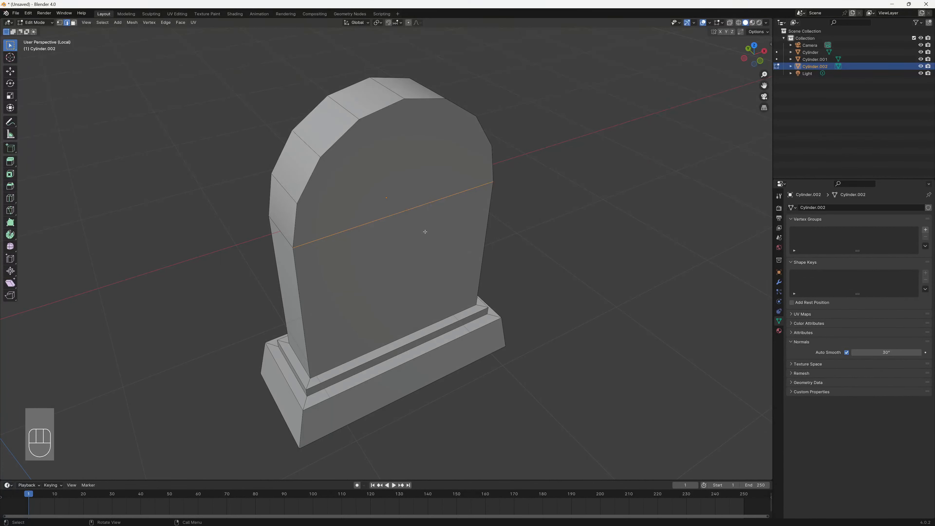
middle_drag(422, 279, 417, 255)
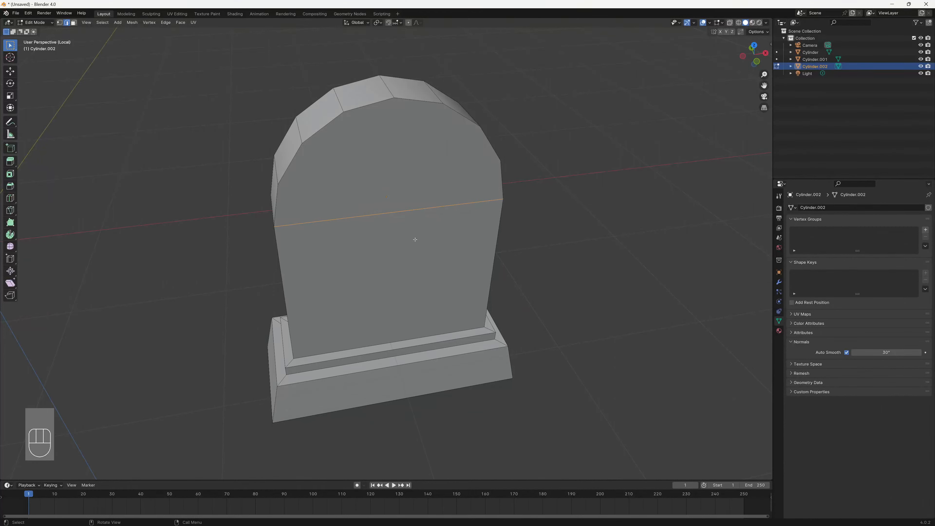
key(ctrl+r)
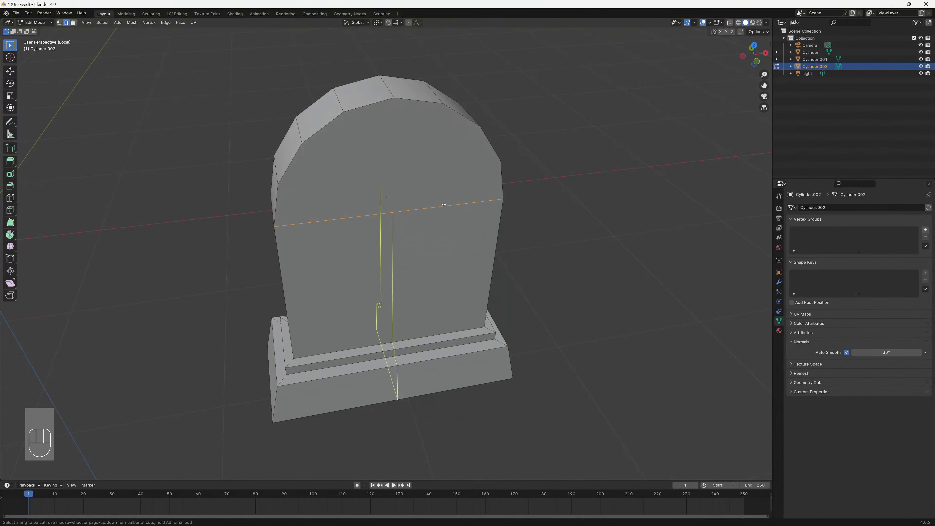
click(417, 212)
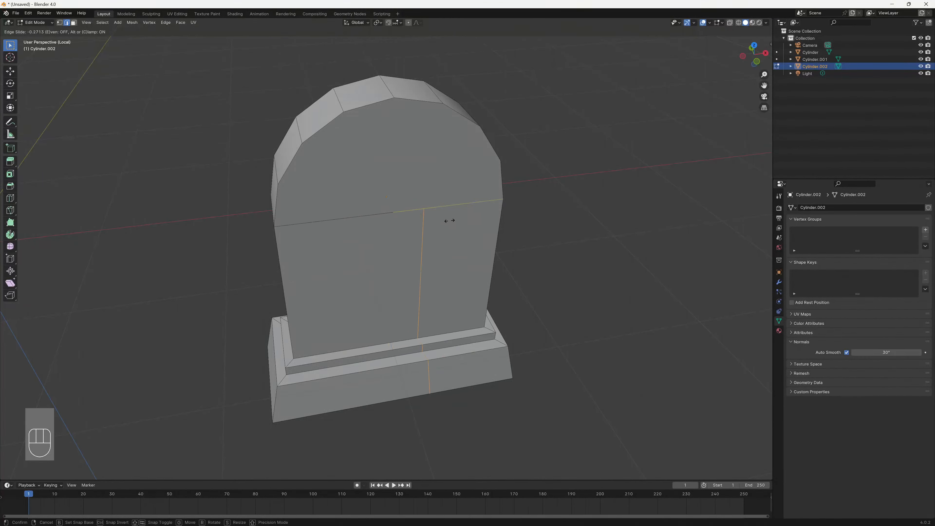
right_click(429, 231)
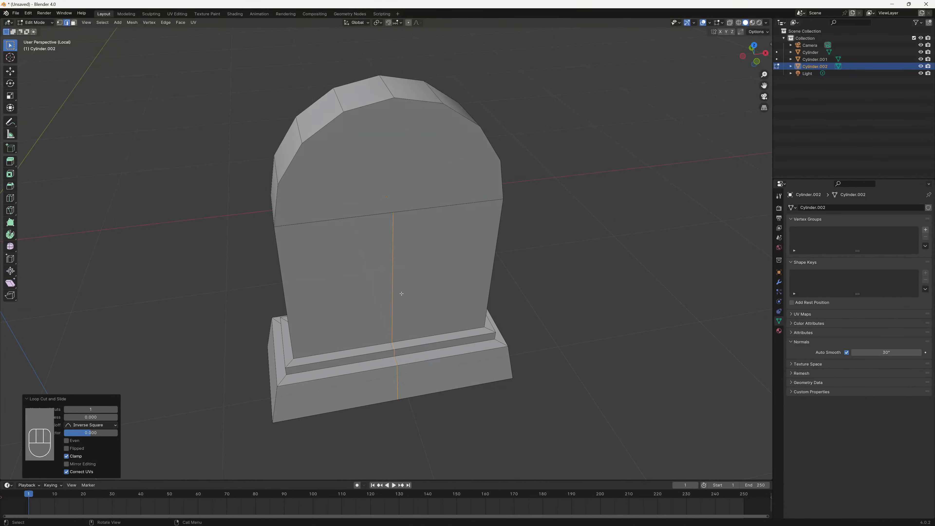
middle_drag(400, 295, 415, 284)
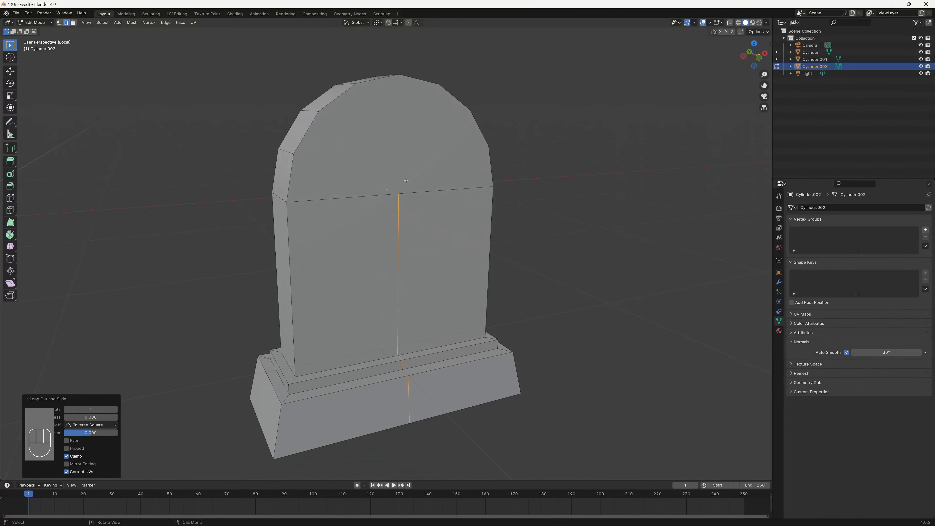
middle_drag(406, 180, 423, 259)
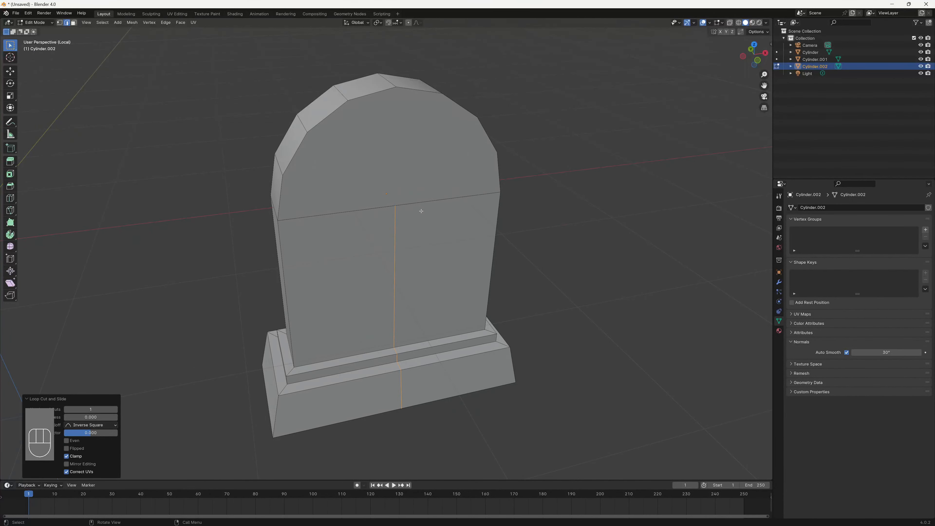
Step: Extend the vertical centre edge with the Knife on the negative Y face, from the horizontal edge's midpoint to the arch's top vertex
key(k)
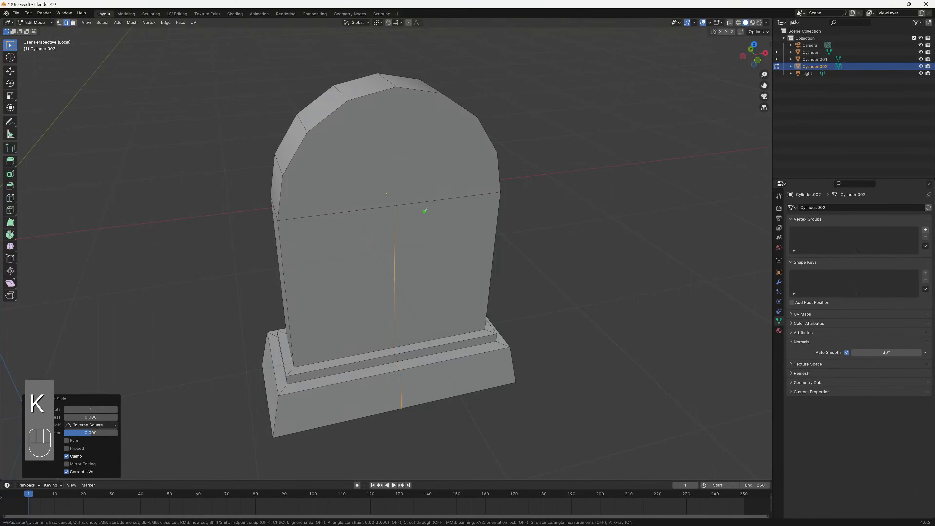
click(395, 204)
click(397, 87)
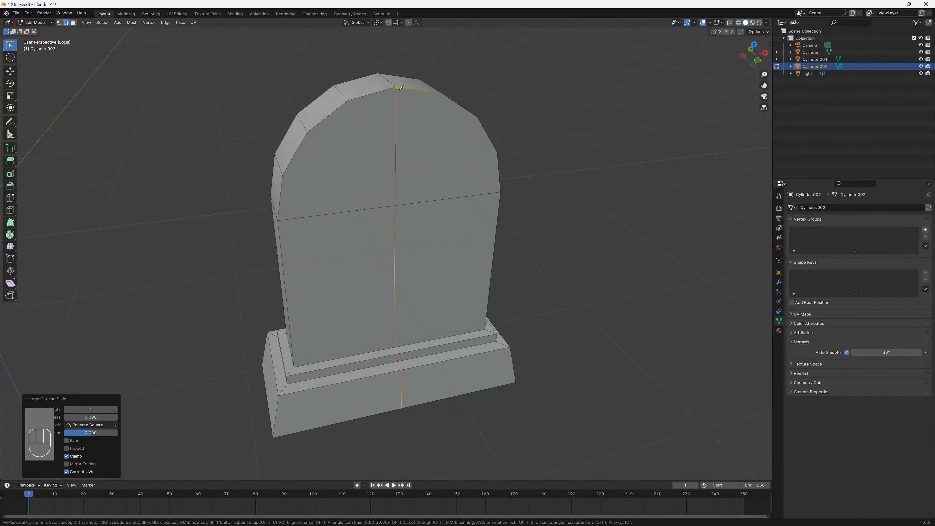
key(Return)
Step: Knife-cut the same vertical extension on the positive Y face, from the centre intersection to the arch's top vertex
middle_drag(401, 87, 432, 155)
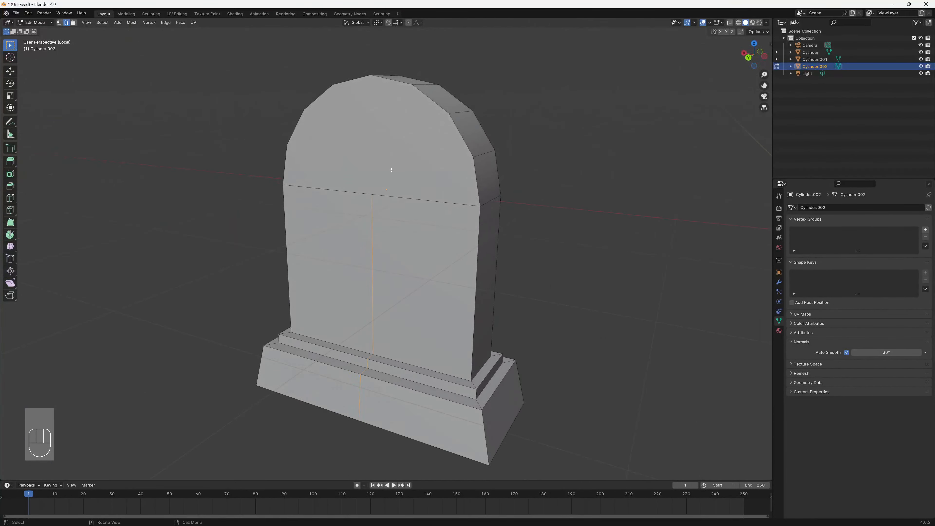
key(k)
click(372, 194)
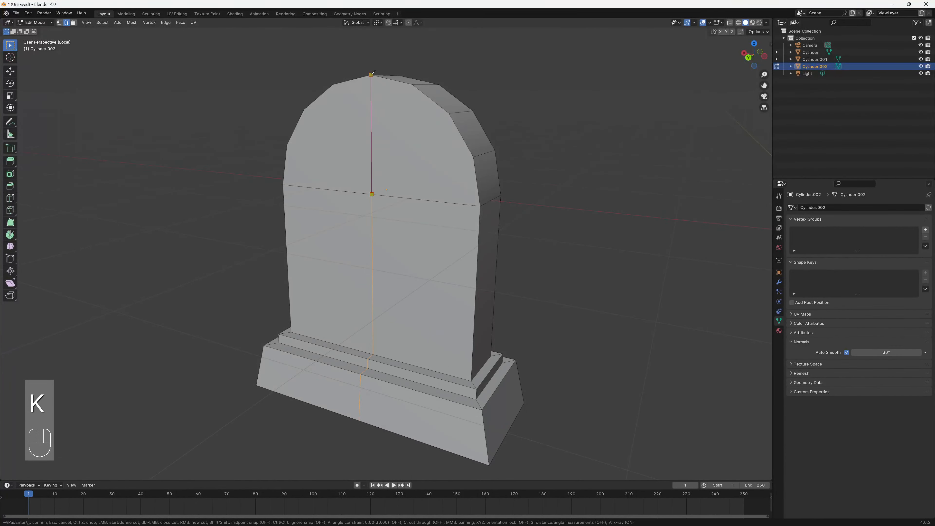
click(371, 75)
key(Return)
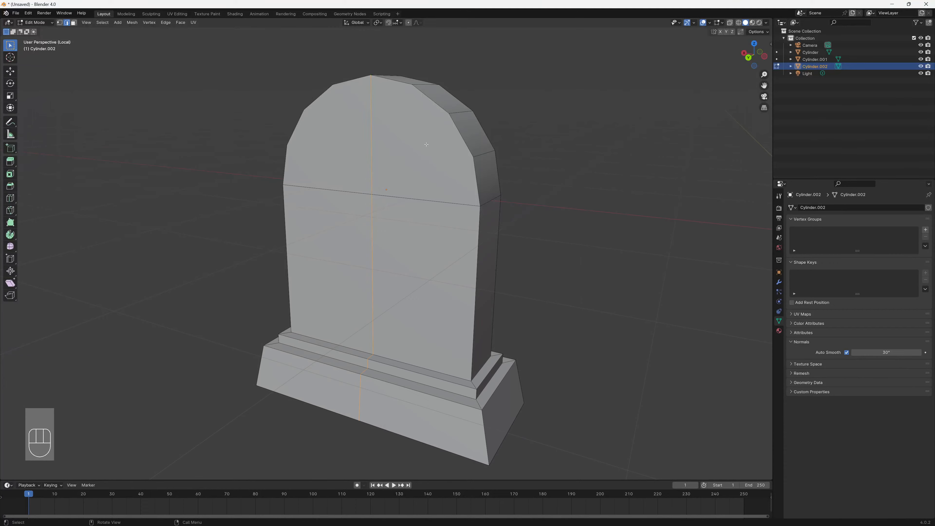
middle_drag(374, 73, 393, 182)
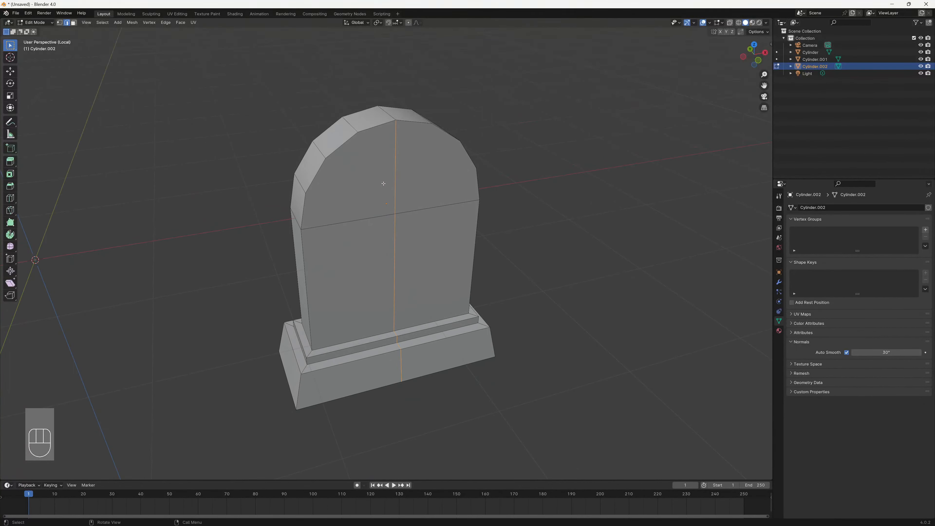
scroll(385, 190, up, 1)
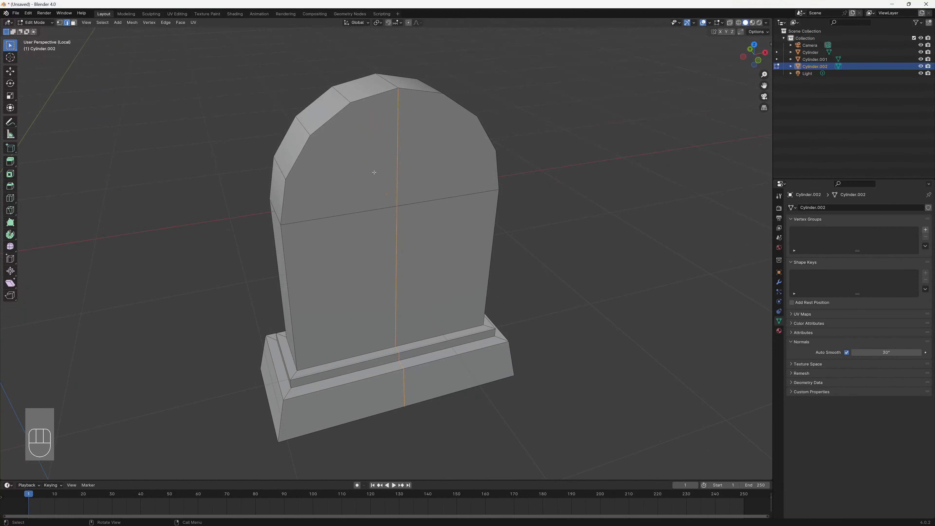
key(k)
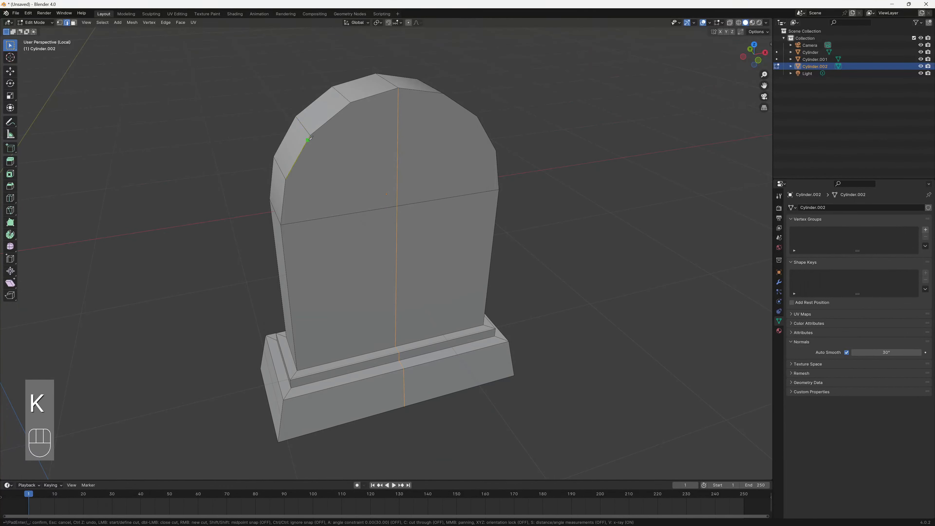
click(312, 135)
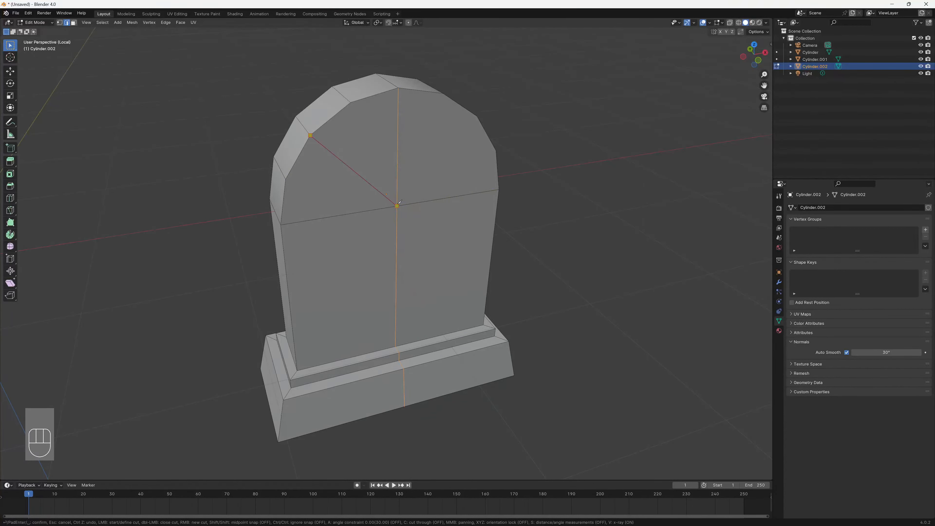
click(399, 199)
key(Return)
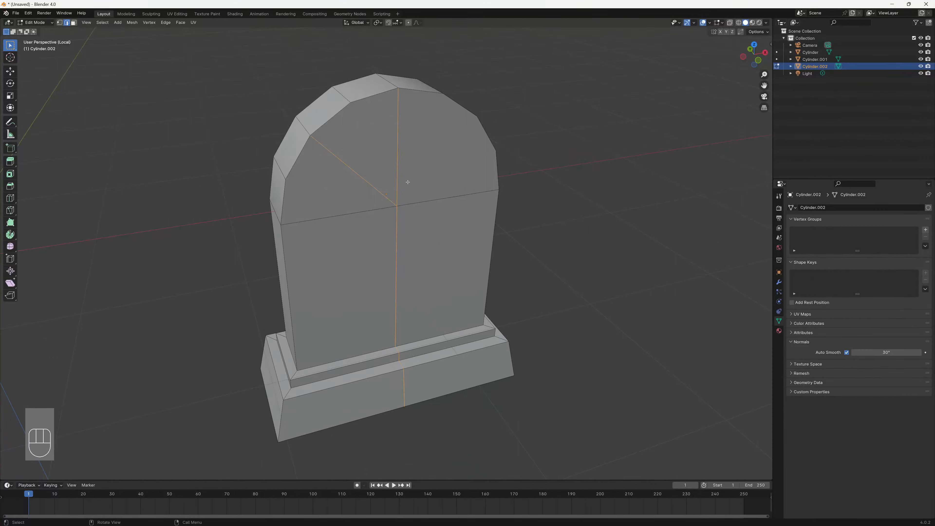
key(ctrl+z)
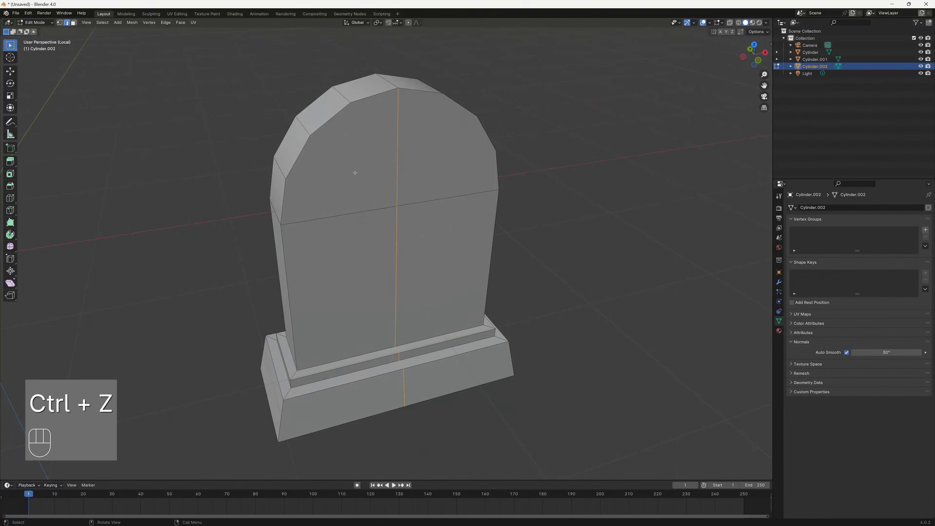
Step: Knife-cut two diagonal edges on the negative Y face, running from an upper arch vertex through the centre intersection to the matching opposite arch vertex
key(k)
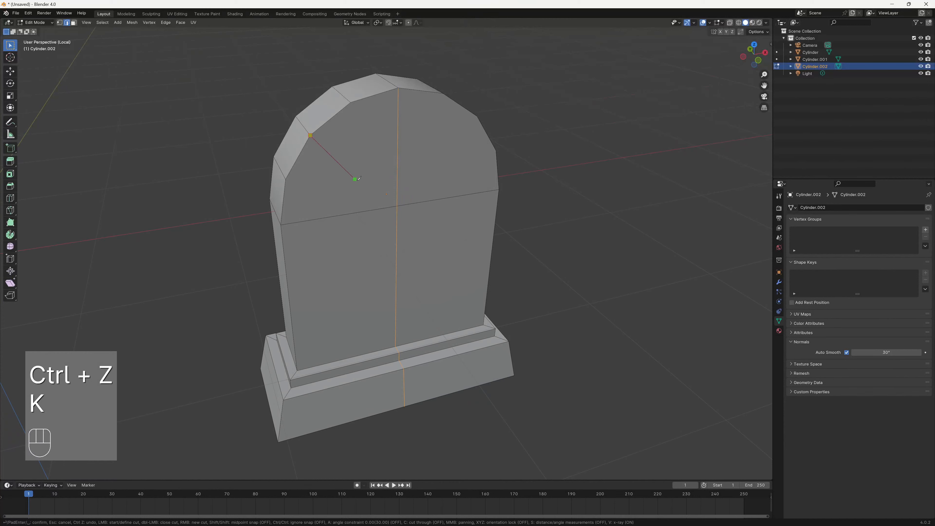
click(311, 136)
click(401, 204)
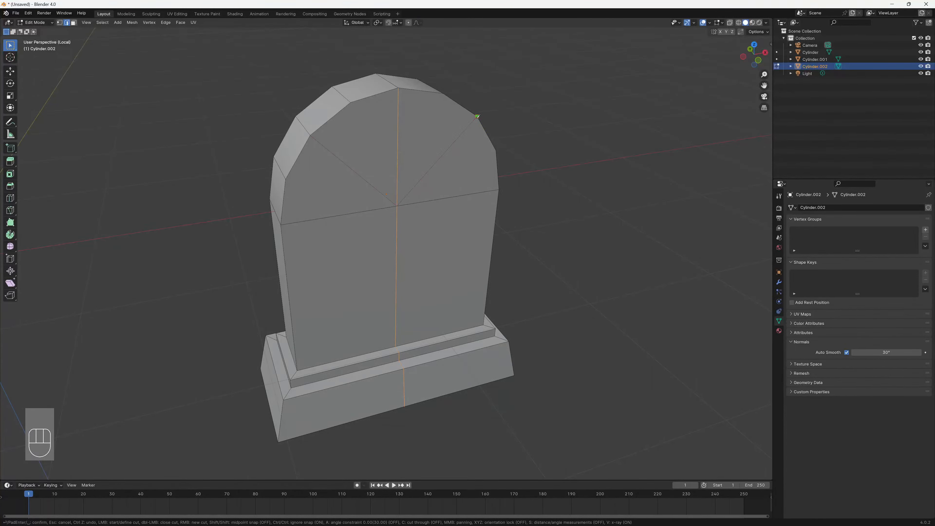
middle_drag(477, 117, 560, 184)
key(Return)
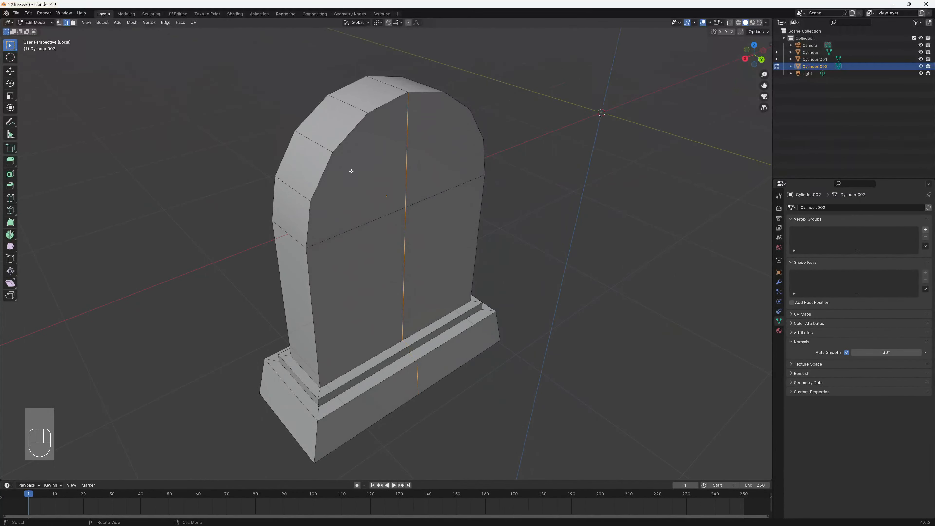
key(k)
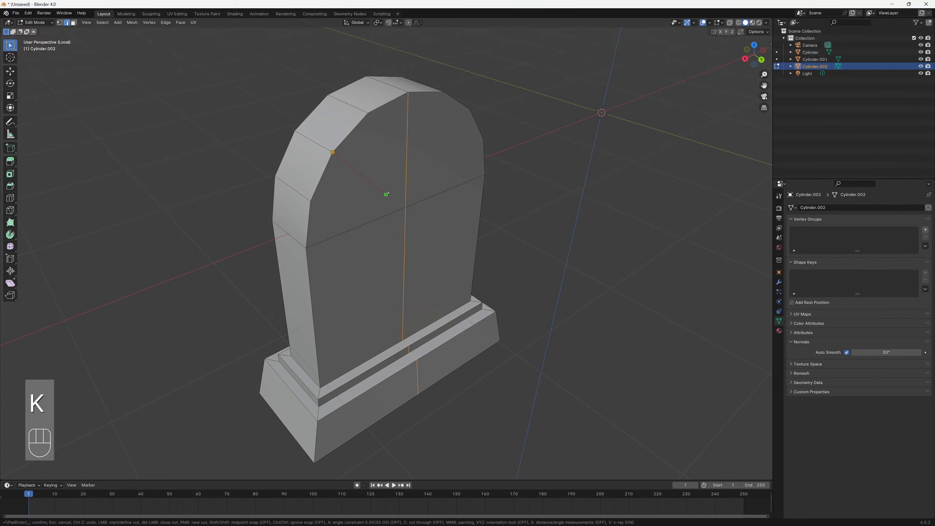
click(408, 206)
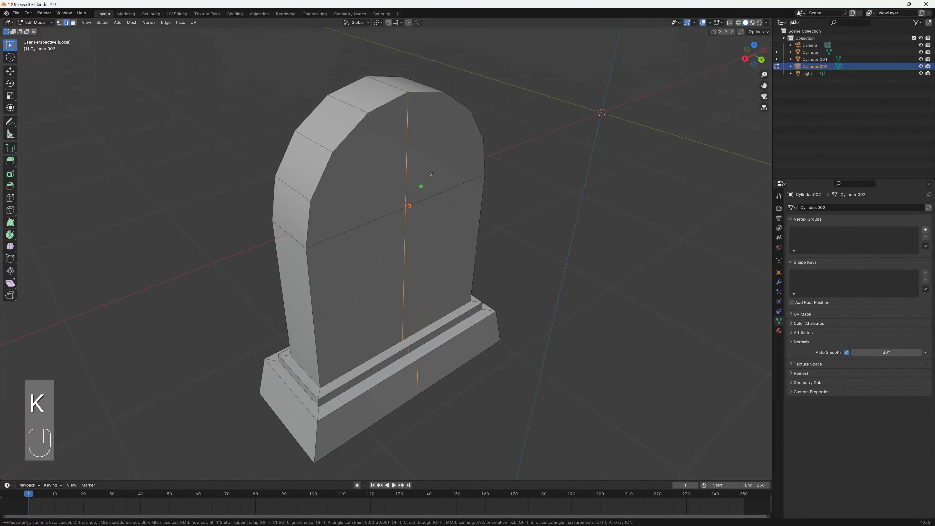
click(470, 109)
key(Return)
middle_drag(553, 192, 474, 158)
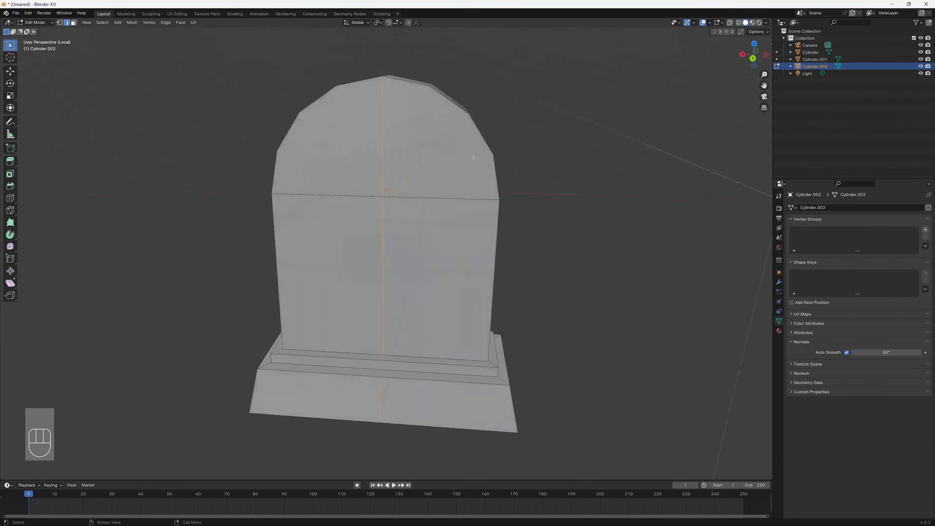
key(ctrl+z)
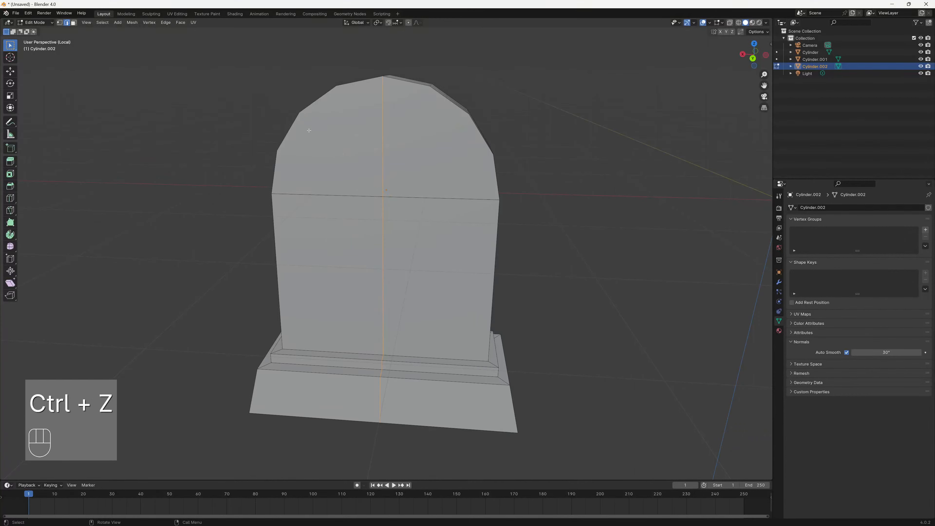
Step: Knife-cut the same two diagonals on the positive Y face, joining the matching arch vertices through the centre intersection
key(k)
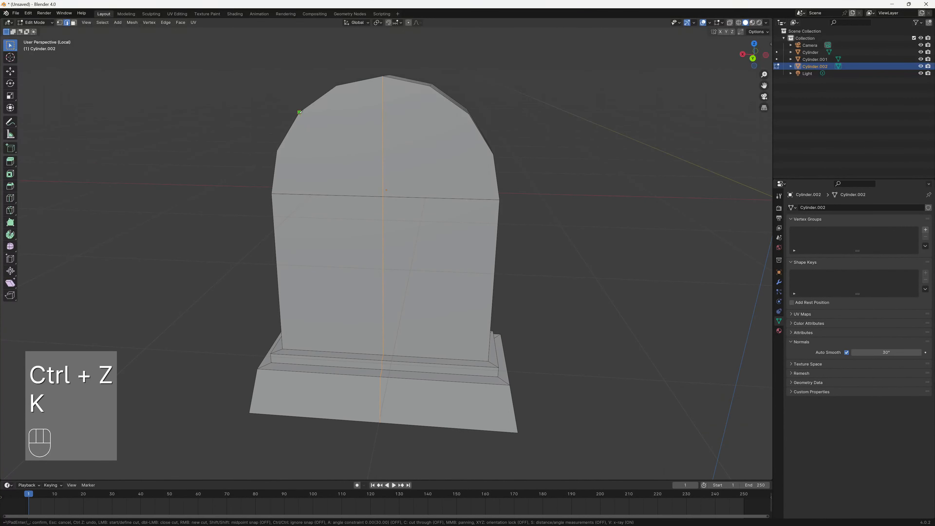
click(300, 112)
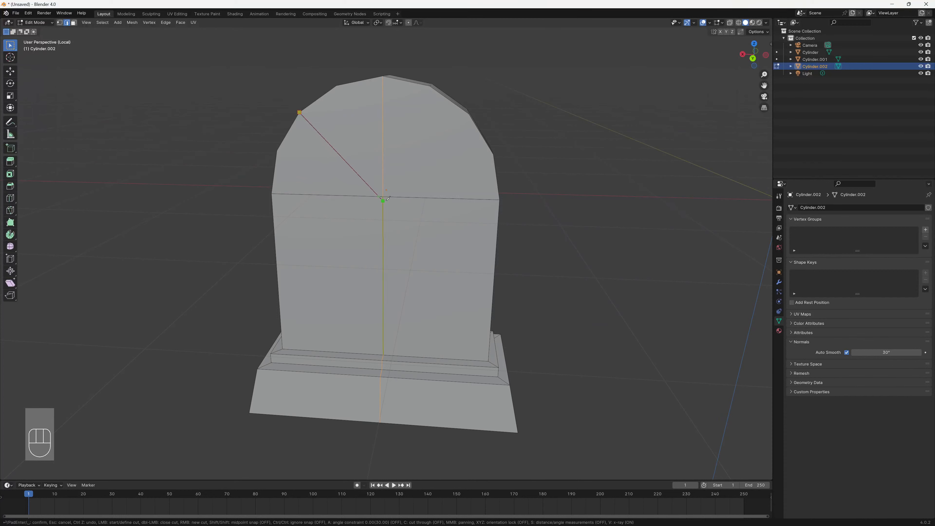
click(386, 192)
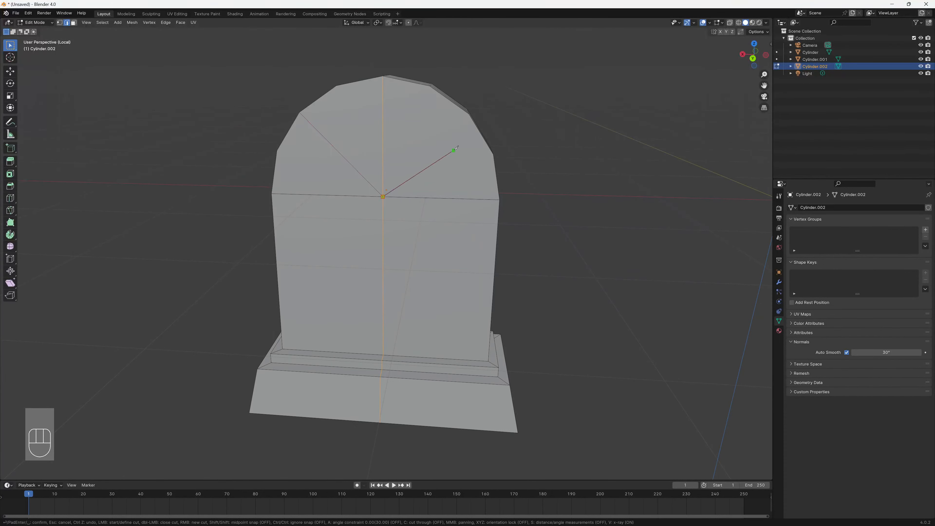
click(469, 114)
key(Return)
Step: Return to Object Mode and add a Subdivision Surface modifier to the gravestone with the viewport level set to 2
middle_drag(533, 190, 439, 254)
key(Tab)
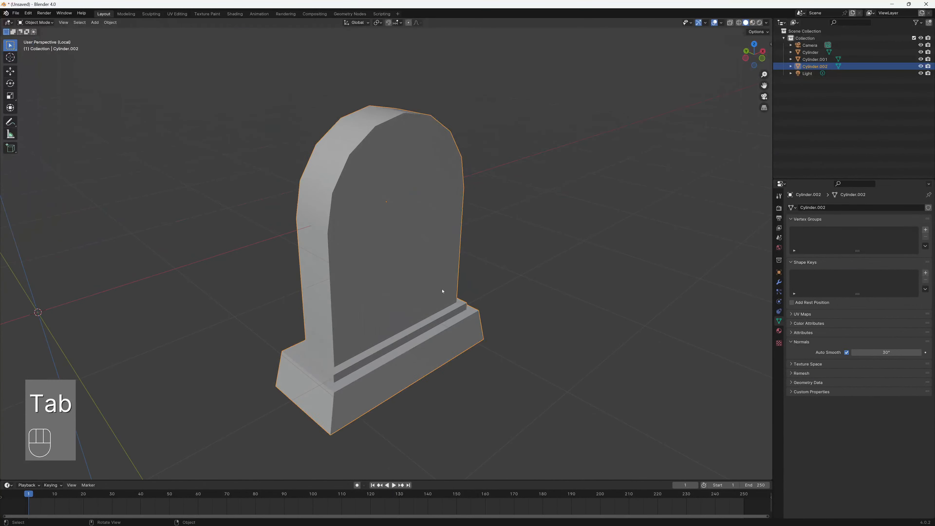
middle_drag(440, 293, 377, 243)
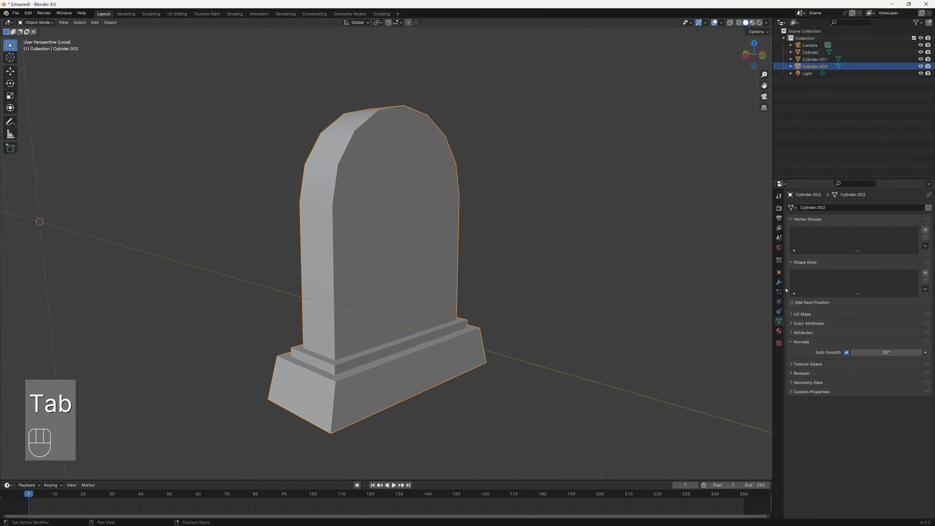
click(778, 281)
click(837, 207)
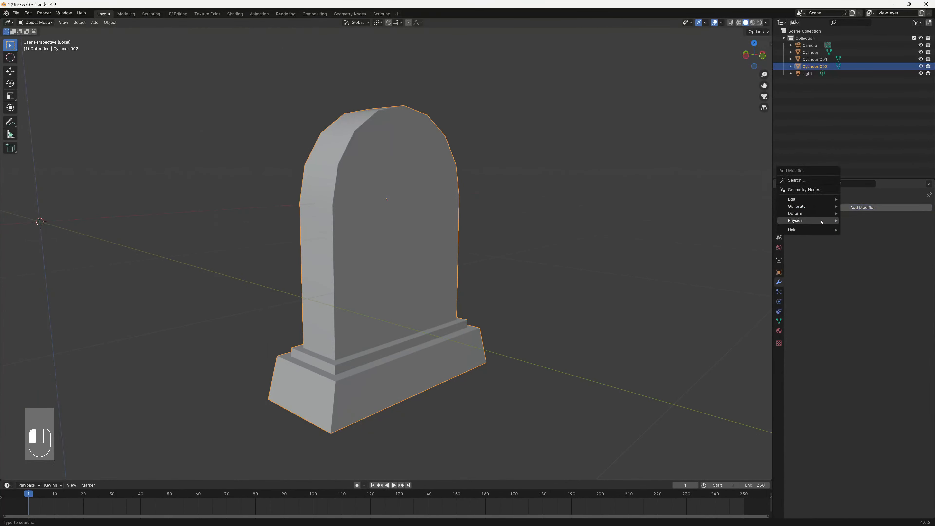
mouse_move(834, 206)
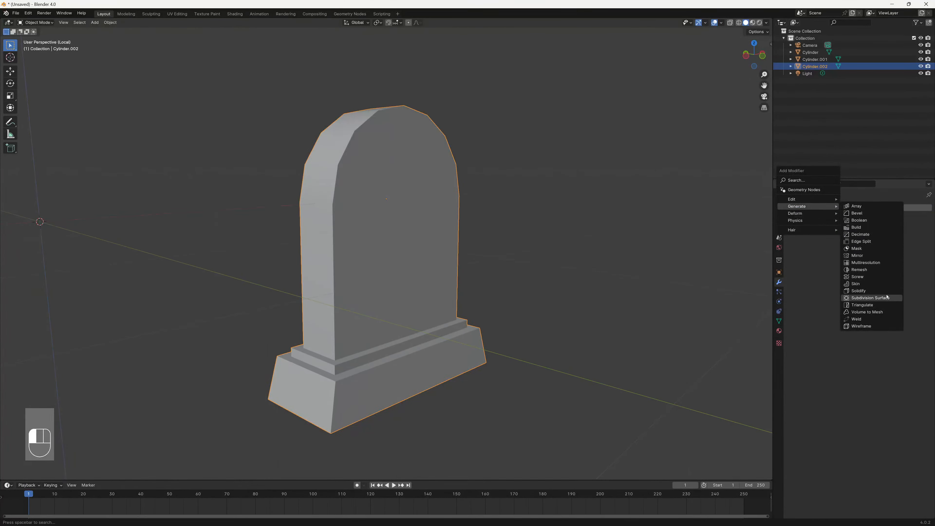
click(871, 298)
mouse_move(364, 227)
middle_down()
mouse_move(454, 230)
mouse_move(363, 222)
mouse_move(371, 209)
mouse_move(367, 218)
mouse_move(380, 222)
middle_up()
click(924, 239)
scroll(380, 221, down, 2)
scroll(398, 236, up, 3)
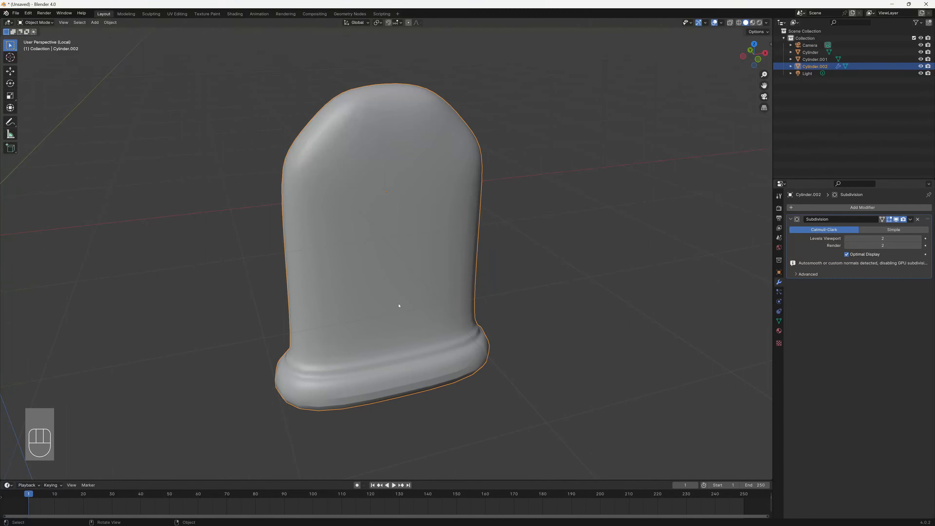
Step: Turn off Auto Smooth in the gravestone's mesh normals and inspect the shading
mouse_move(398, 306)
middle_down()
mouse_move(433, 291)
mouse_move(514, 286)
mouse_move(401, 291)
middle_up()
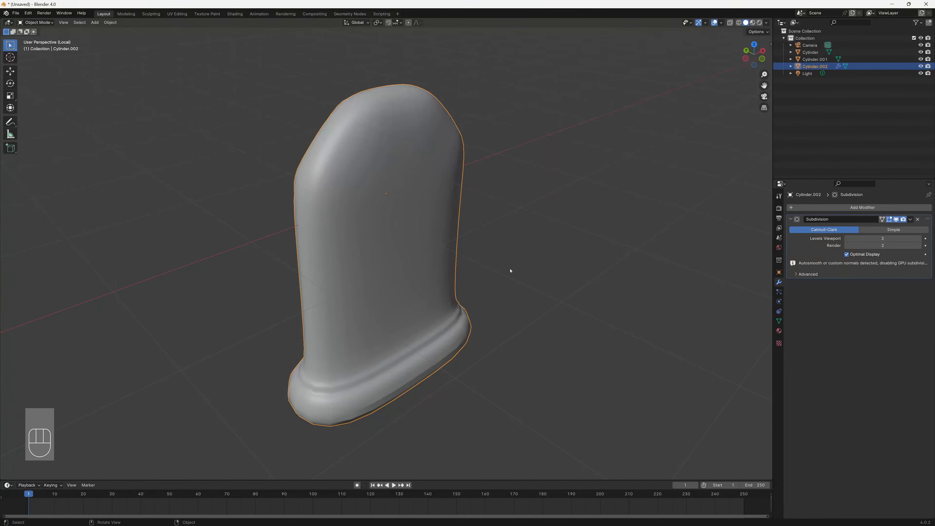
click(779, 321)
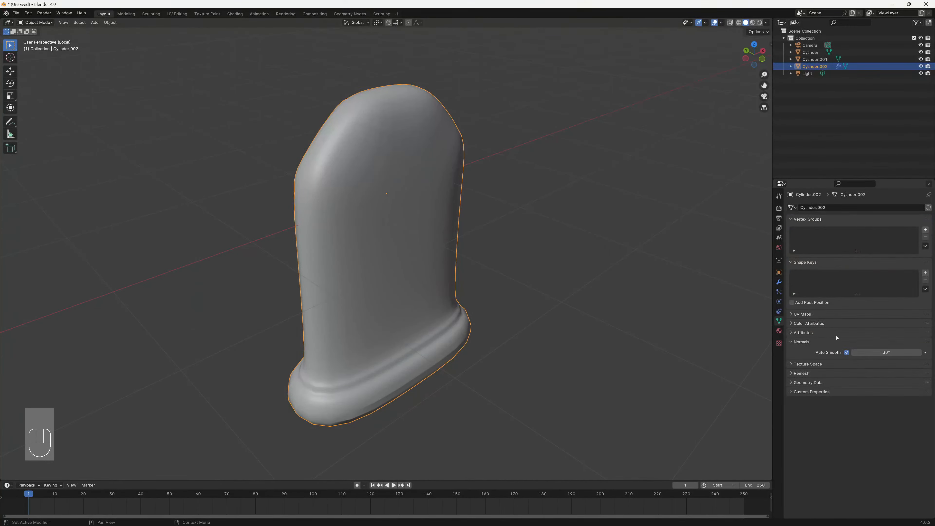
click(847, 353)
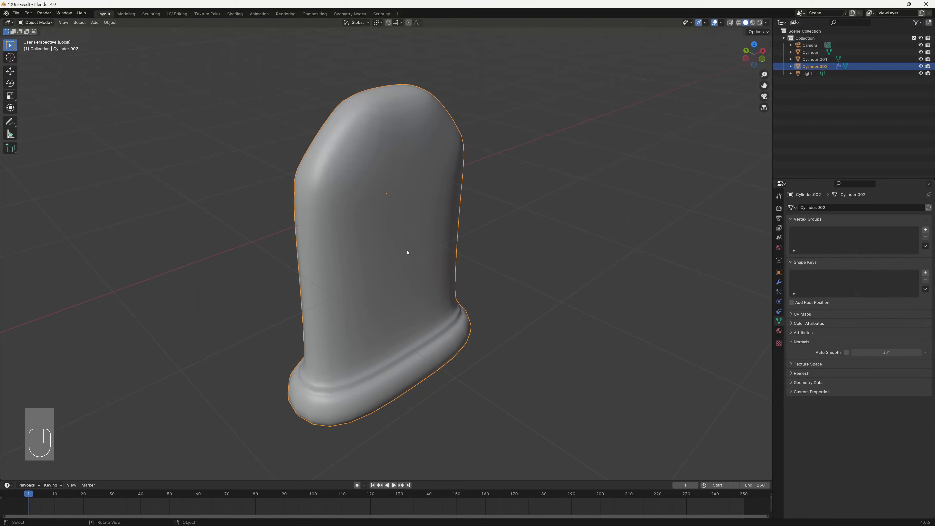
middle_drag(408, 253, 435, 263)
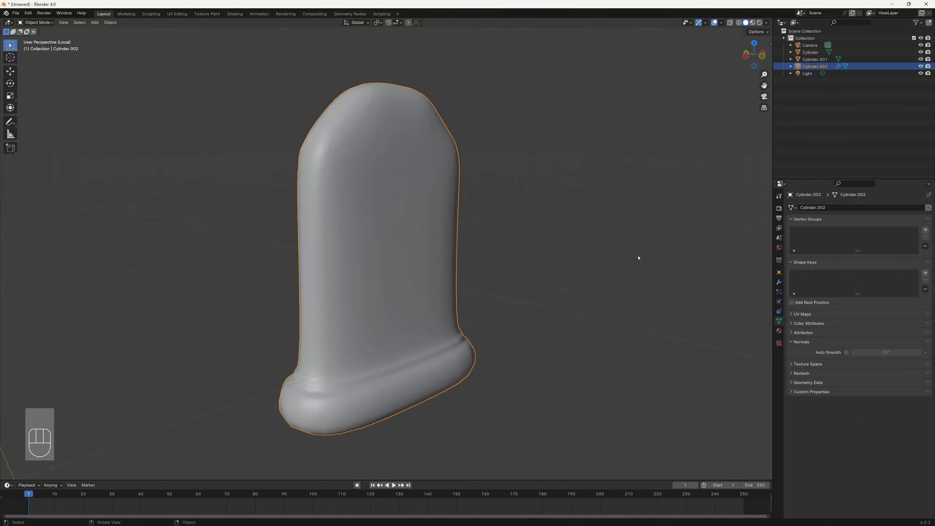
Step: Enter Edit Mode and add one centred loop cut around the gravestone's side thickness, running over the arch and through the base
key(Tab)
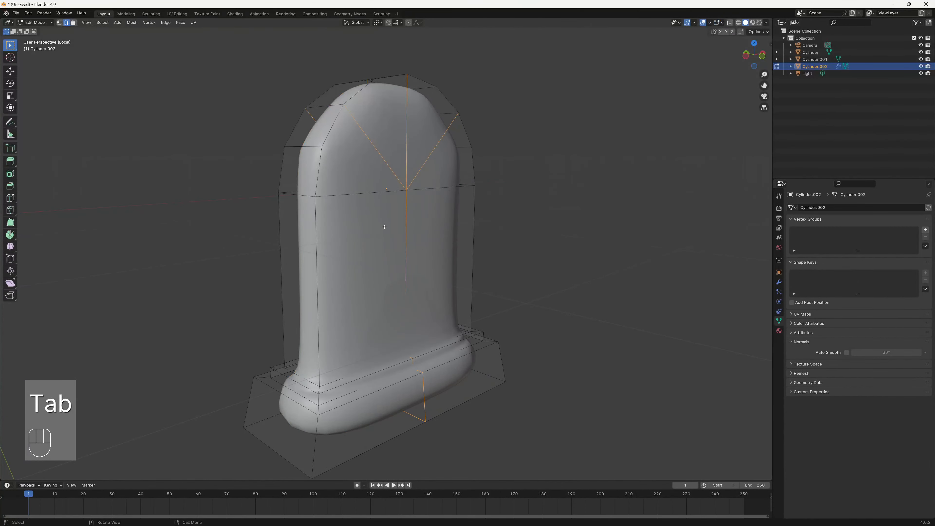
middle_drag(384, 226, 369, 247)
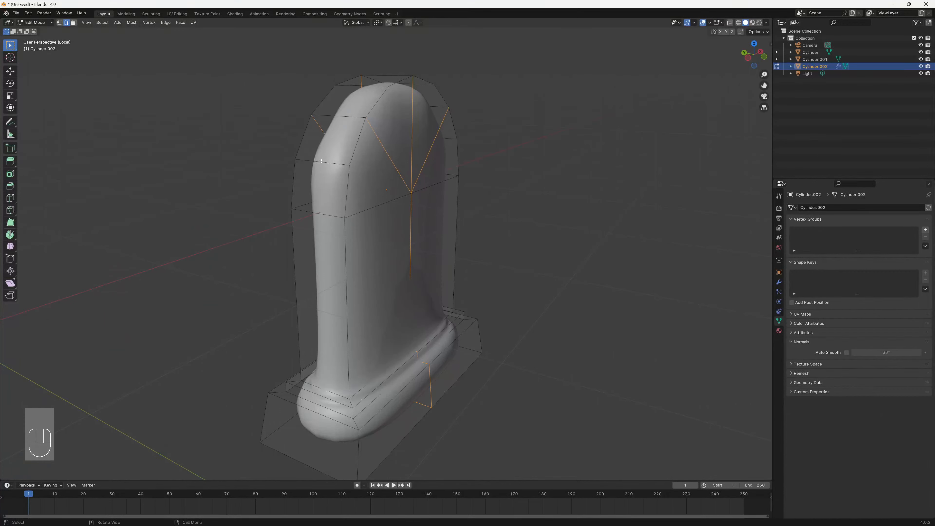
key(ctrl+r)
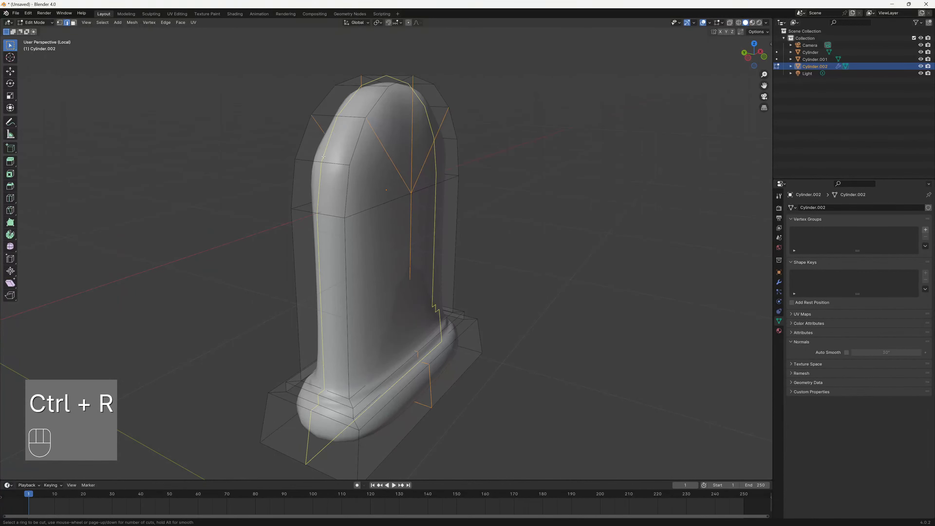
click(323, 157)
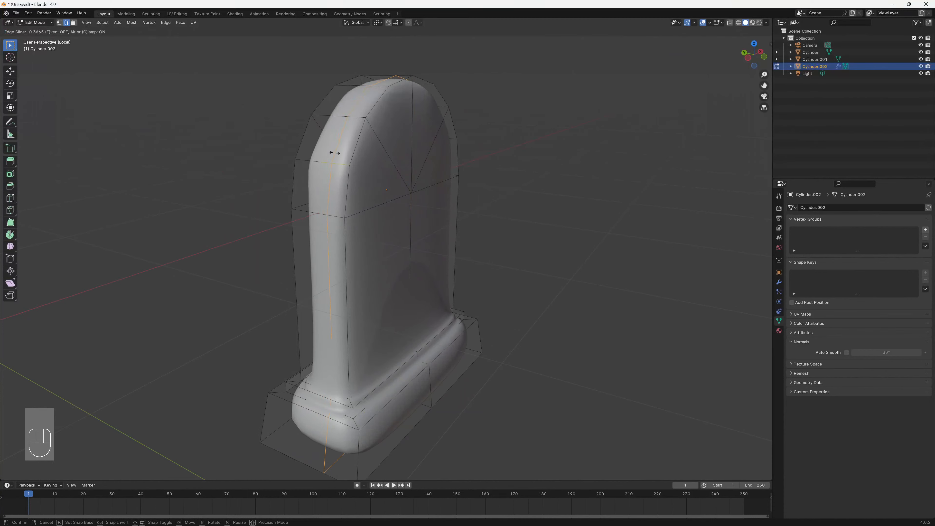
right_click(331, 154)
middle_drag(331, 254, 389, 276)
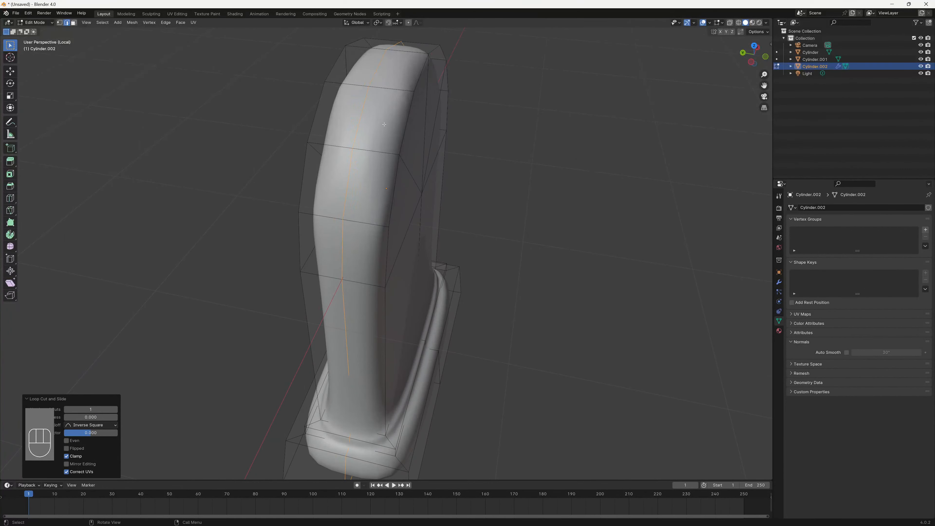
middle_drag(382, 131, 340, 239)
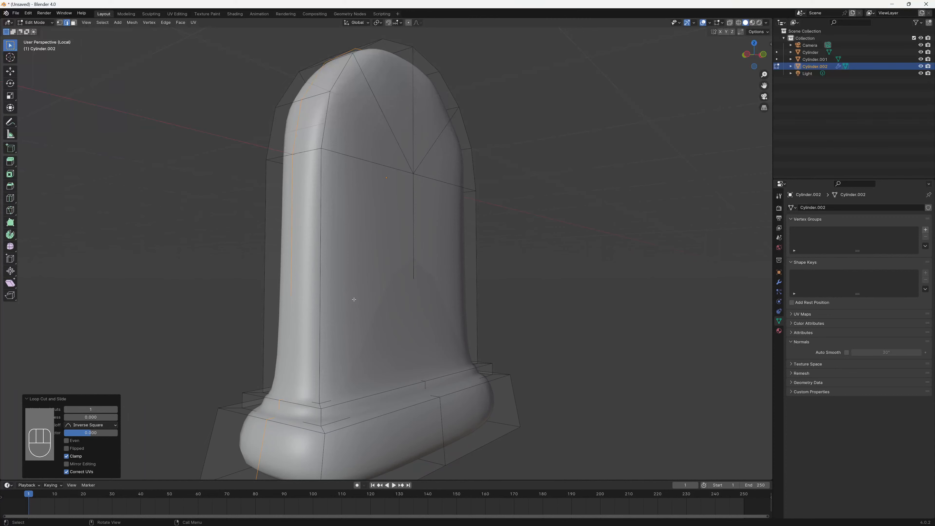
middle_drag(354, 299, 347, 101)
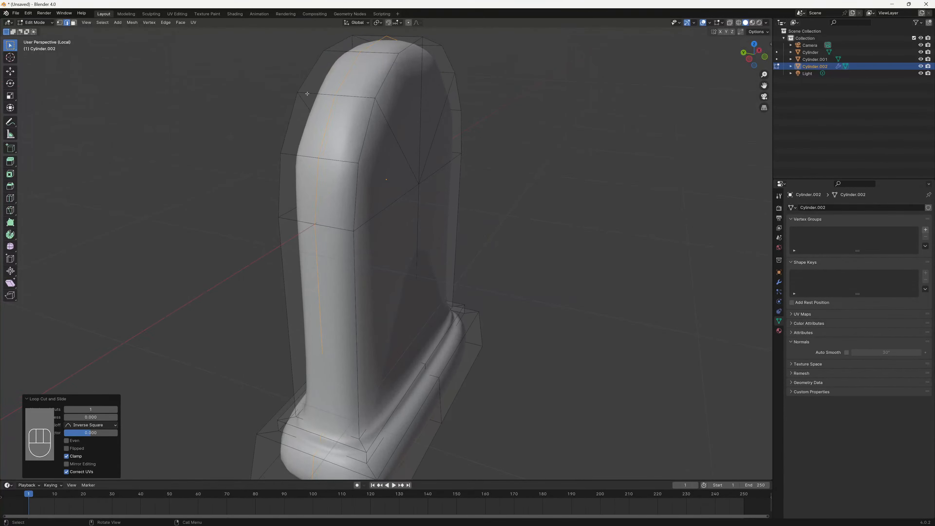
Step: Add another loop cut around the side thickness and slide it close to the positive Y face's edge, at a factor of about 0.8
key(ctrl+r)
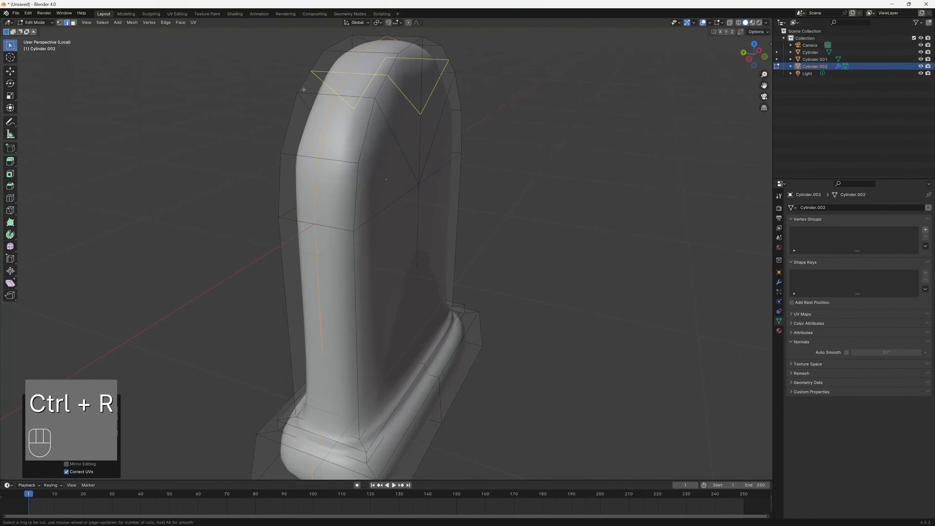
click(308, 92)
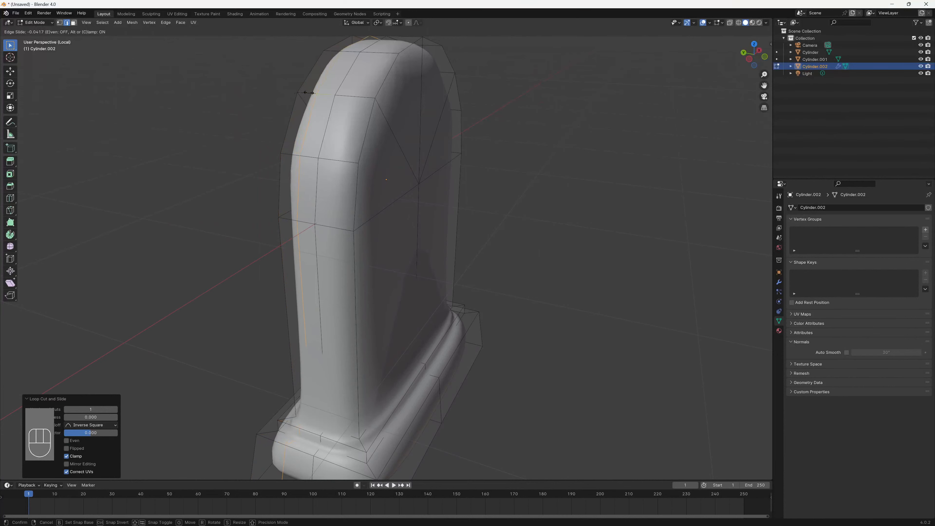
click(295, 95)
scroll(308, 178, up, 5)
shift+middle_drag(309, 178, 320, 208)
scroll(445, 272, up, 3)
scroll(447, 271, down, 5)
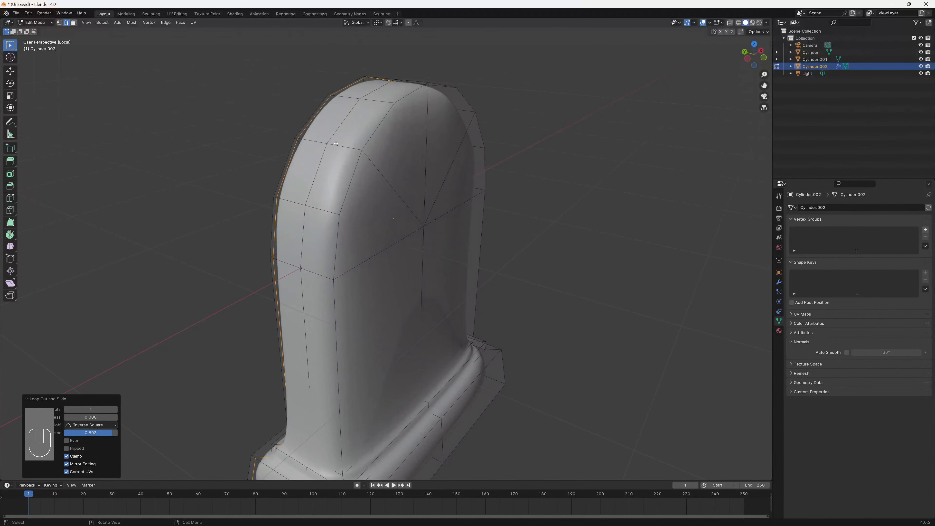
Step: Add a loop cut around the gravestone's side thickness and slide it close to the negative Y face's edge, at a factor of about -0.66
key(ctrl)
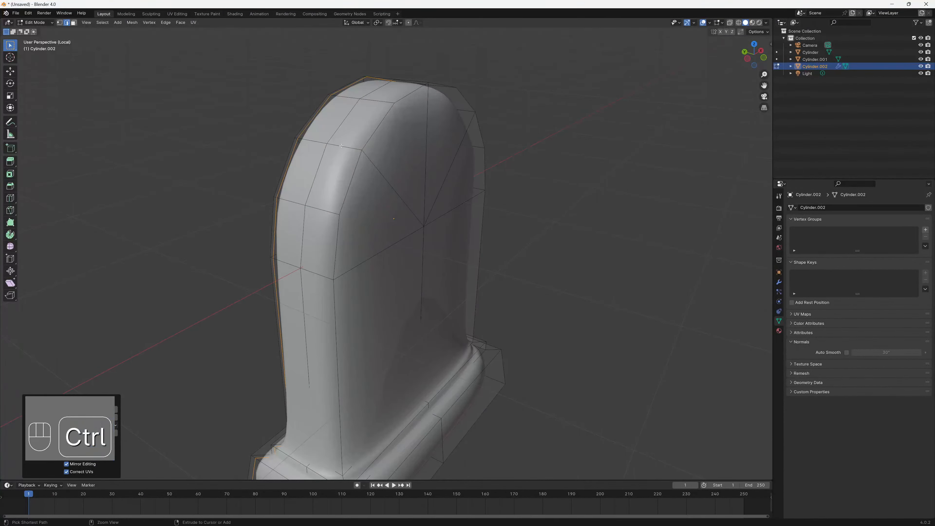
key(ctrl+r)
click(355, 151)
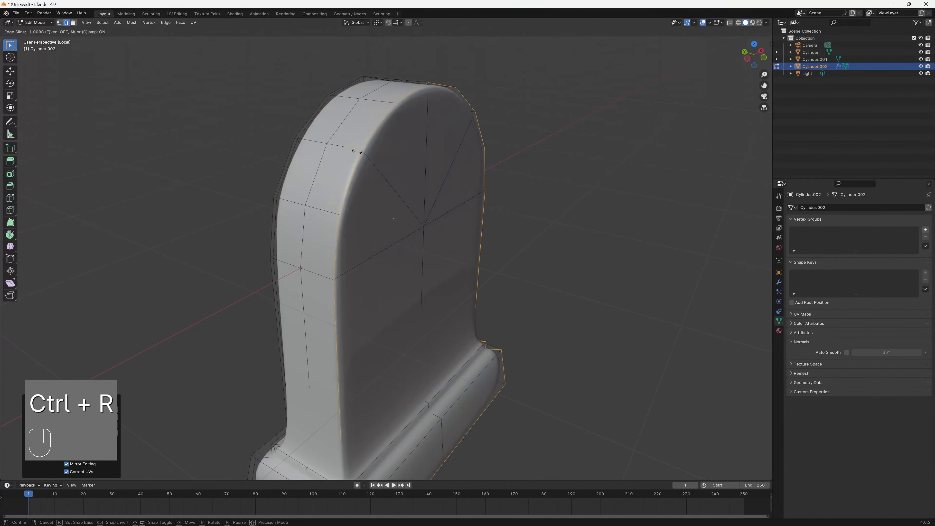
click(349, 155)
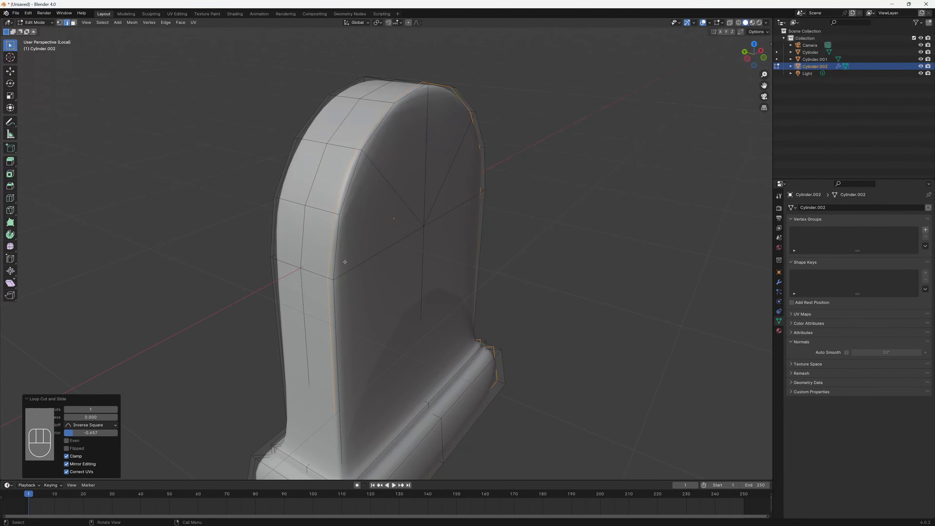
Step: Add a horizontal loop cut around the large base block and slide it down close to the block's bottom edge
scroll(363, 321, up, 1)
scroll(374, 335, down, 2)
shift+middle_drag(387, 320, 453, 193)
scroll(452, 193, down, 5)
scroll(463, 271, up, 6)
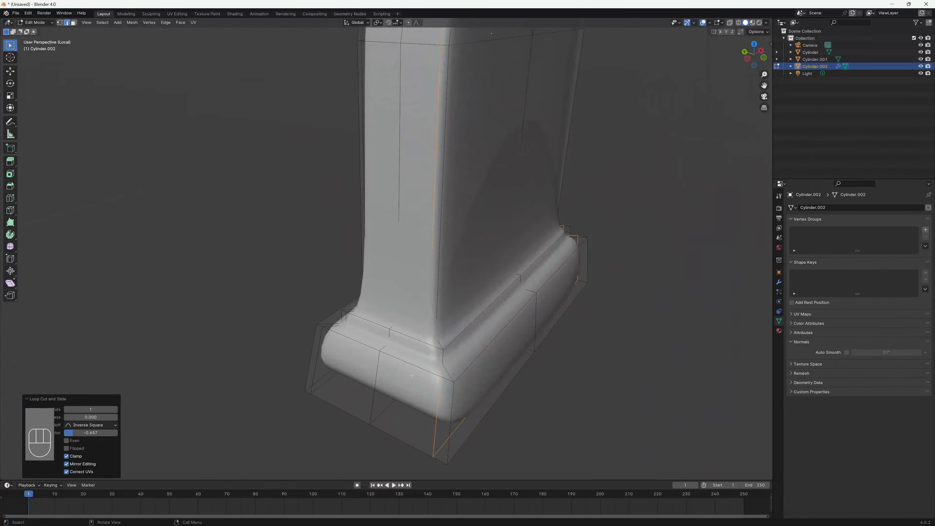
middle_drag(442, 413, 438, 383)
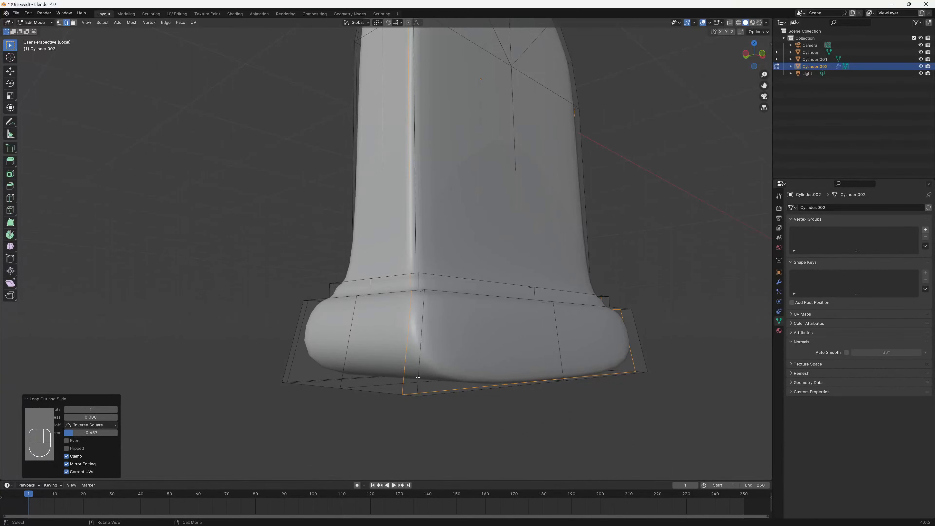
key(ctrl+r)
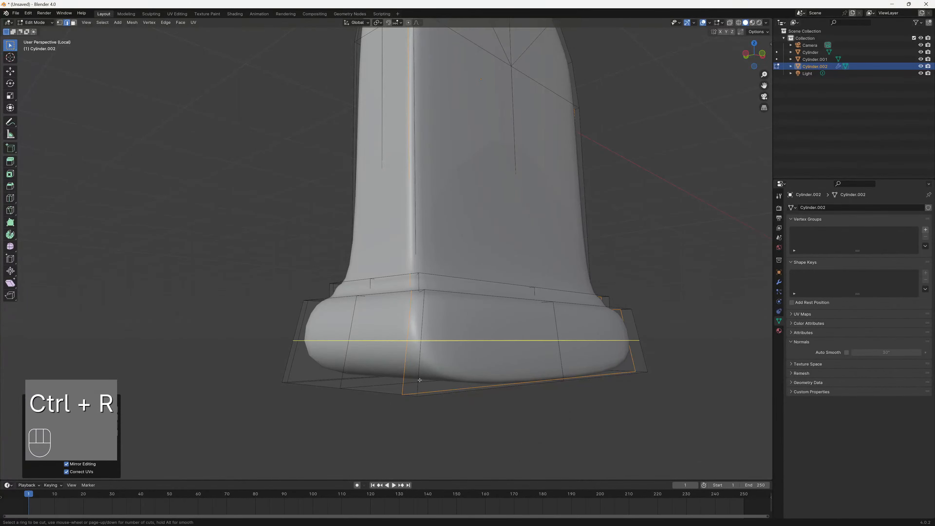
click(418, 344)
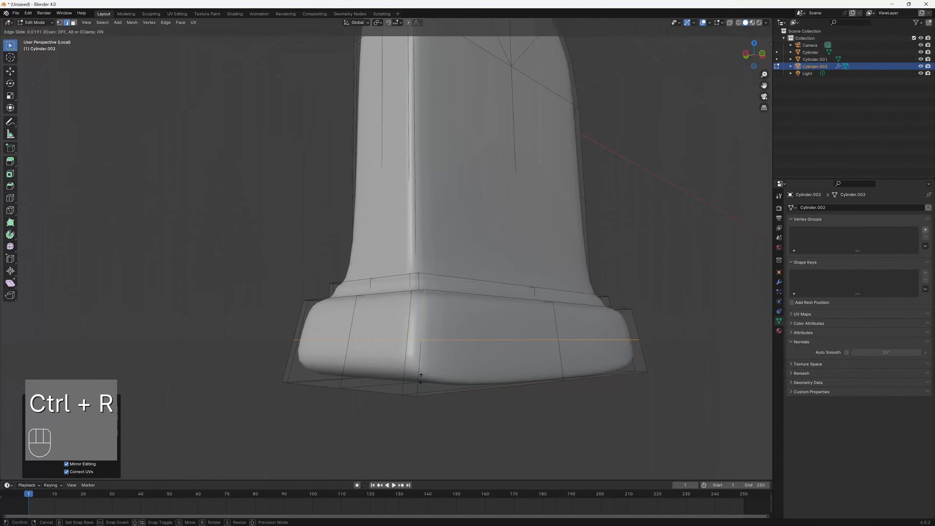
click(404, 425)
Step: Add a horizontal loop cut around the upright slab and slide it down to just above the base, at a factor of about -0.95
middle_drag(437, 342, 387, 270)
key(ctrl+r)
click(379, 275)
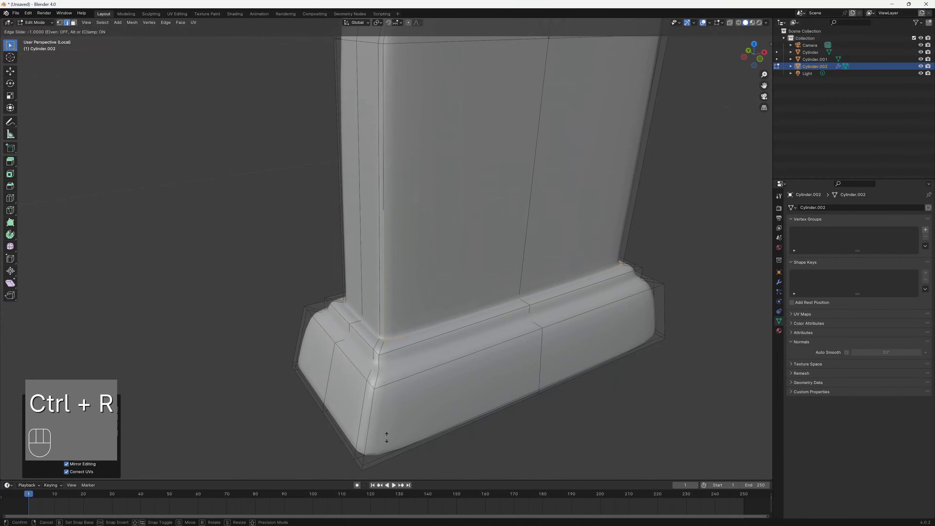
click(396, 417)
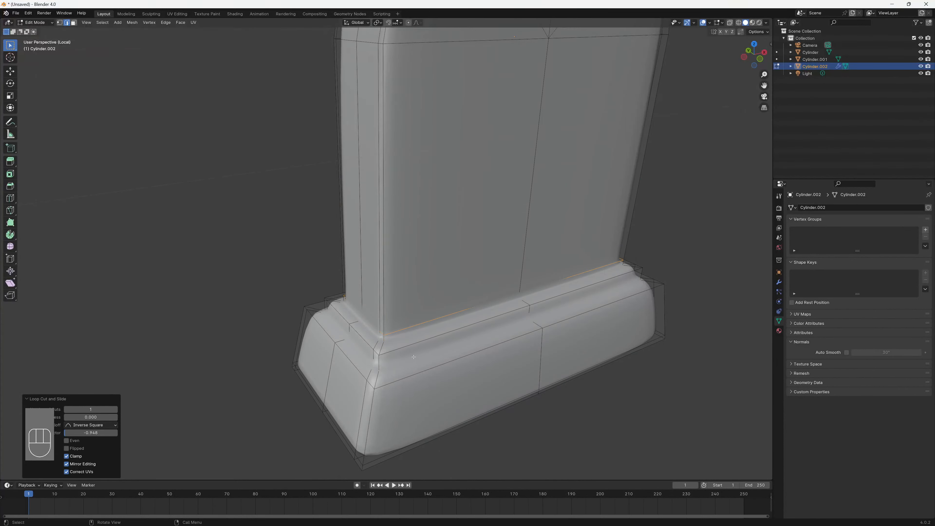
Step: Add two supporting loop cuts on the narrow step above the base block, one close to its upper outer edge and one near its lower edge
scroll(414, 357, down, 1)
scroll(414, 357, up, 4)
shift+middle_drag(382, 410, 419, 316)
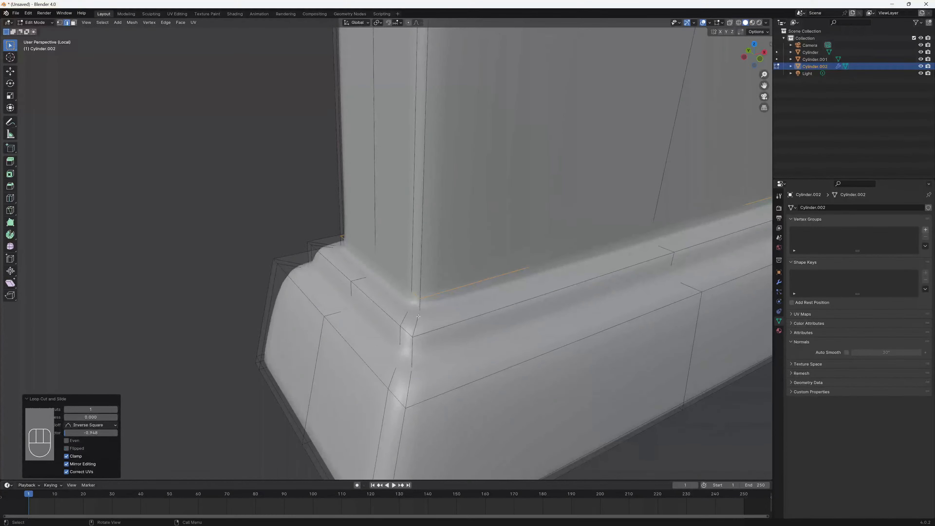
key(ctrl+r)
click(414, 329)
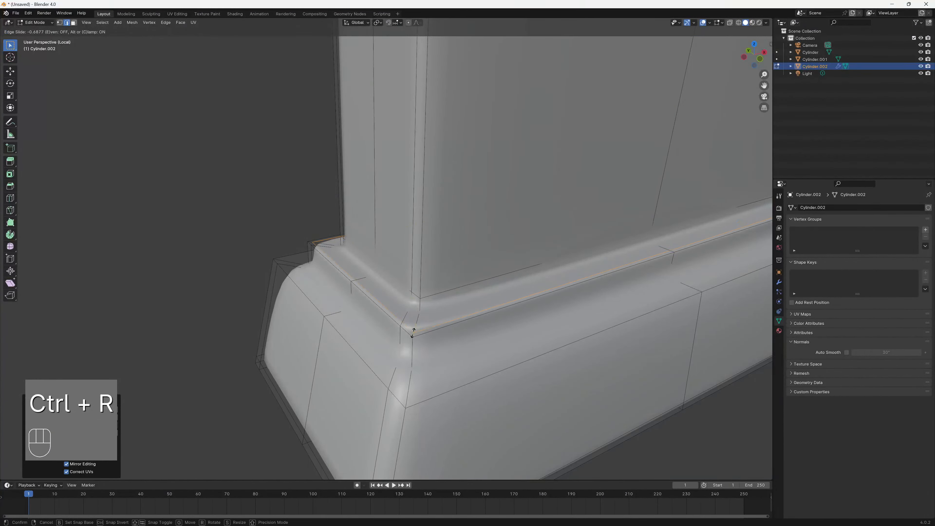
click(413, 332)
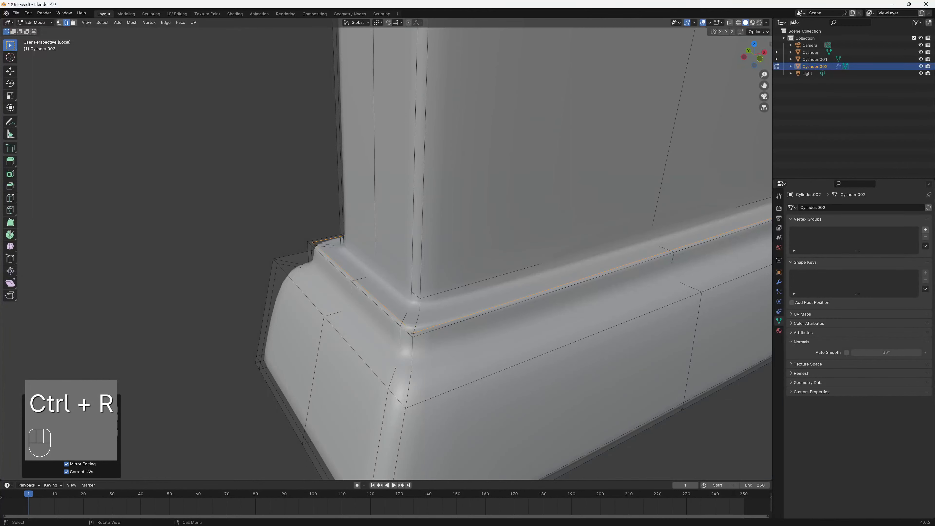
key(ctrl+r)
click(413, 356)
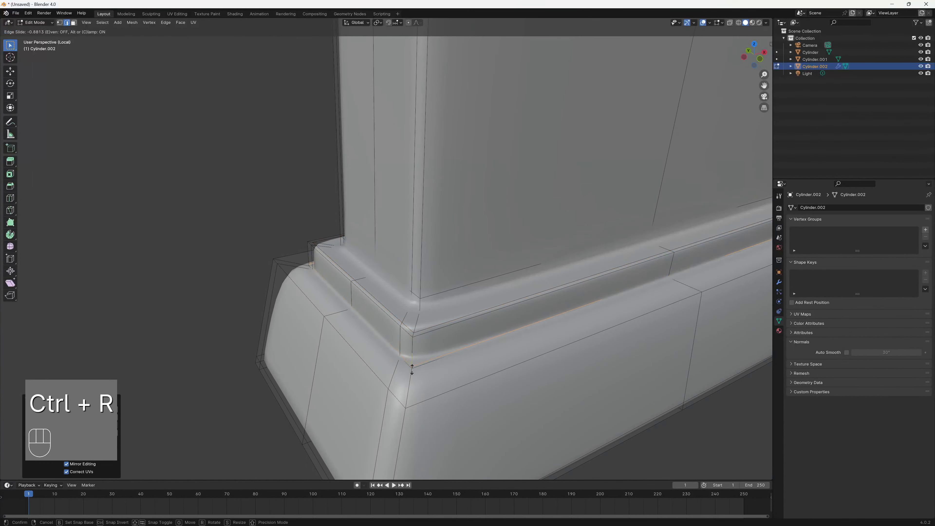
click(415, 372)
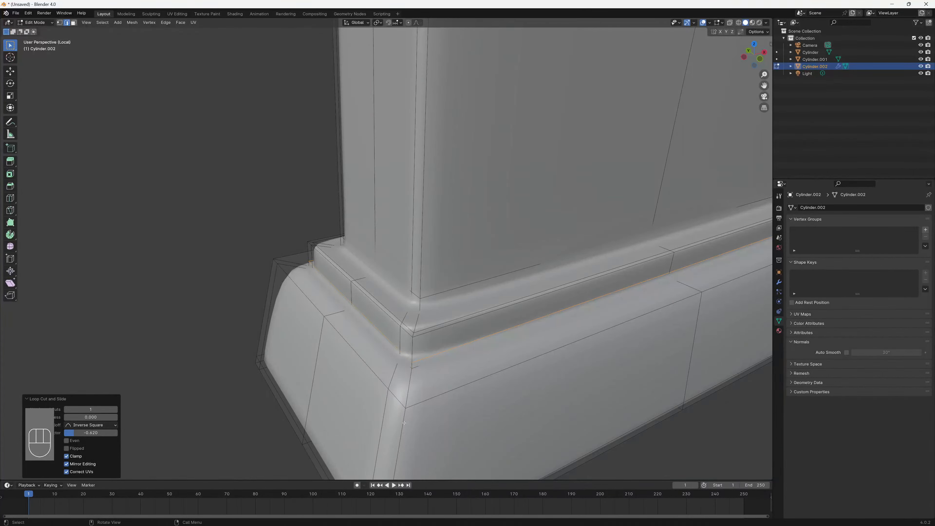
Step: Add loop cuts just below the large base block's upper edge, at about 0.87, and on its top ledge beside the narrow step, at about 0.65
key(ctrl+r)
click(404, 405)
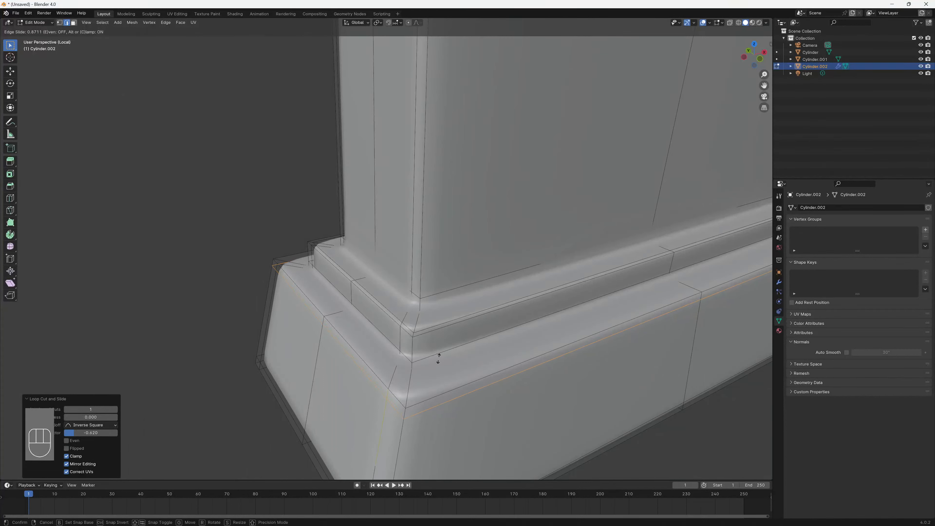
click(429, 365)
key(ctrl+r)
click(414, 375)
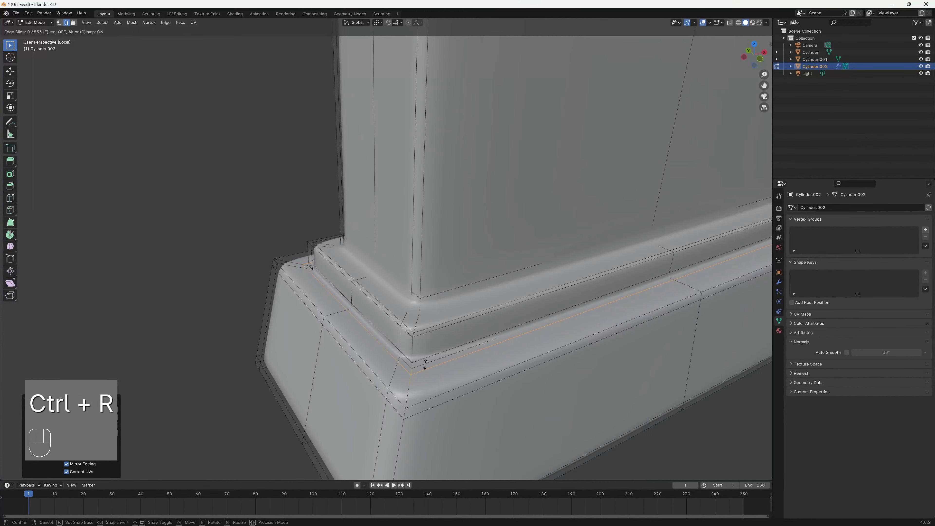
click(426, 364)
Step: Add a loop cut on the narrow step's top ledge close to the slab wall, and check the smoothed gravestone in Object Mode
key(ctrl+r)
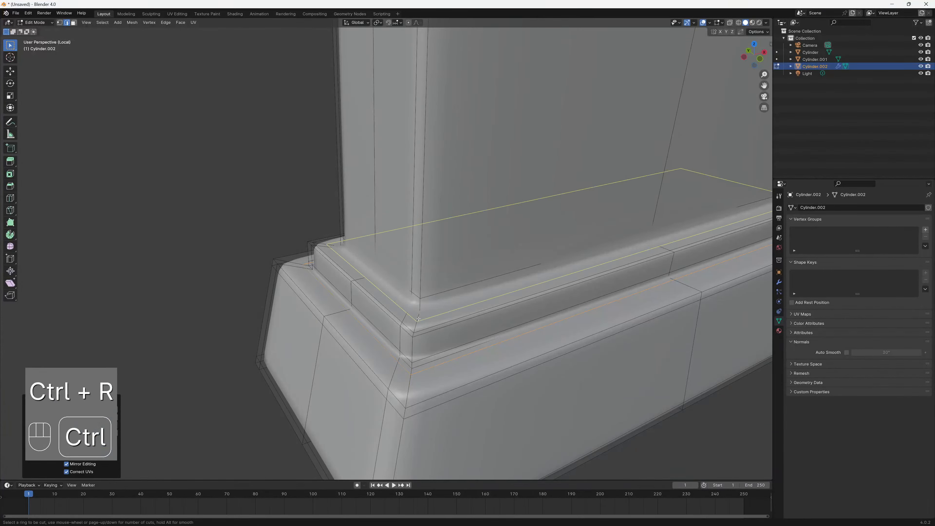
click(420, 317)
click(427, 314)
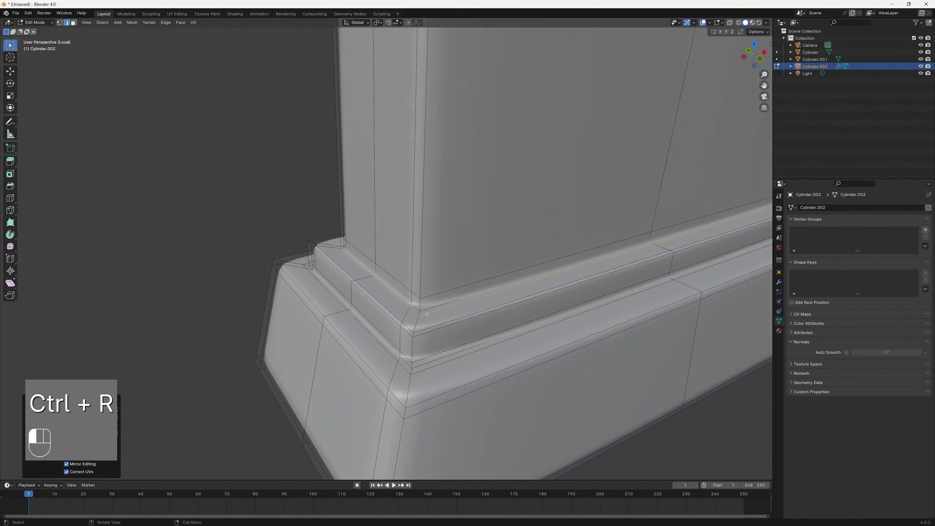
scroll(450, 333, down, 3)
middle_drag(463, 372, 408, 294)
middle_drag(564, 379, 522, 240)
scroll(508, 414, up, 3)
scroll(507, 414, down, 7)
key(Tab)
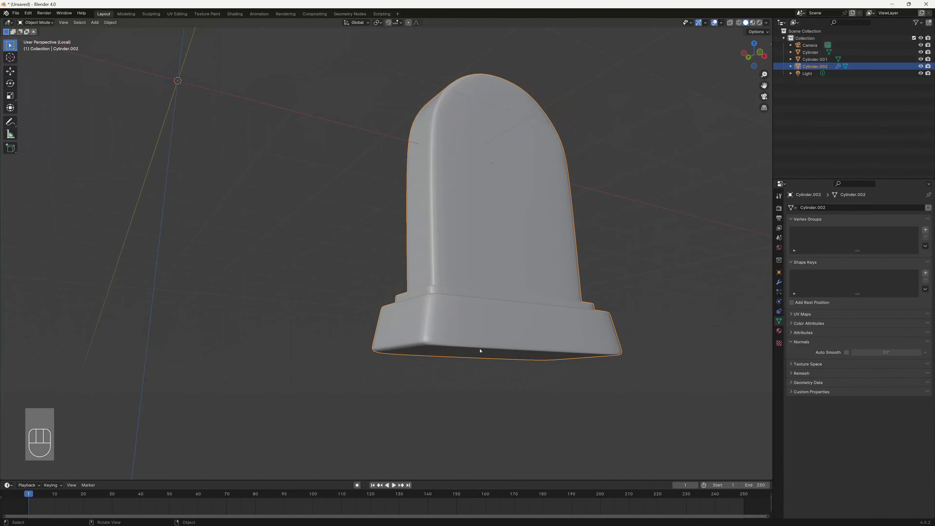
Step: Return to Edit Mode and add a horizontal loop cut around the large base block near mid-height, at a factor of about -0.03
key(Tab)
scroll(490, 348, up, 4)
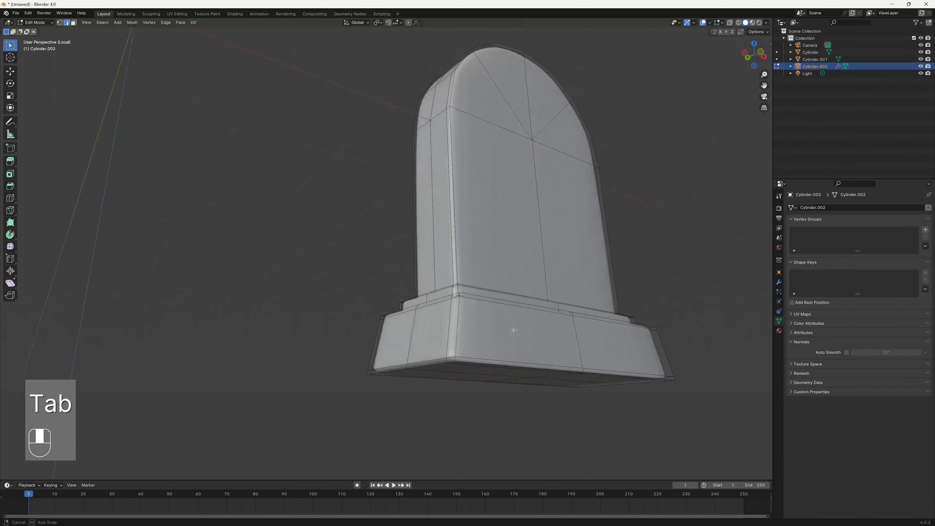
key(ctrl+r)
click(451, 349)
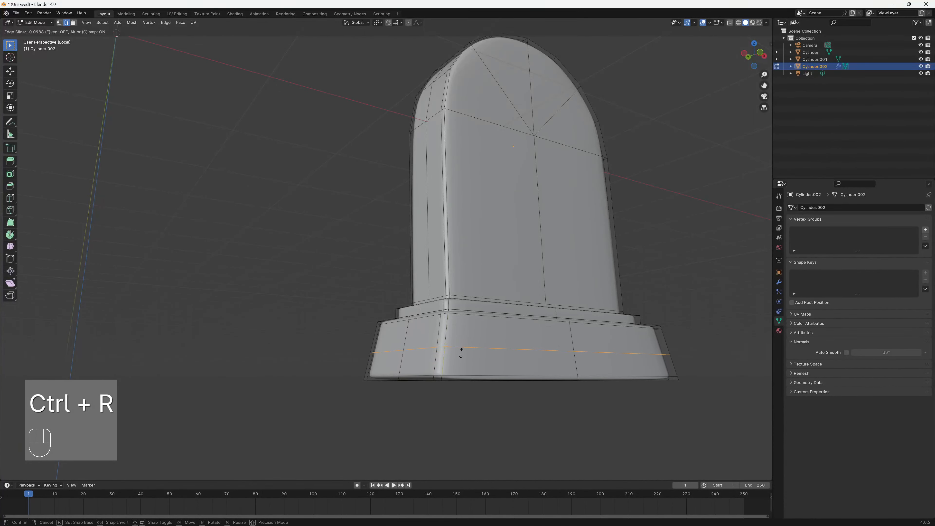
click(463, 351)
Step: Switch to face selection and select all faces on the base's underside, including the narrow border strips
middle_drag(547, 363, 451, 310)
scroll(520, 375, up, 2)
scroll(520, 376, down, 4)
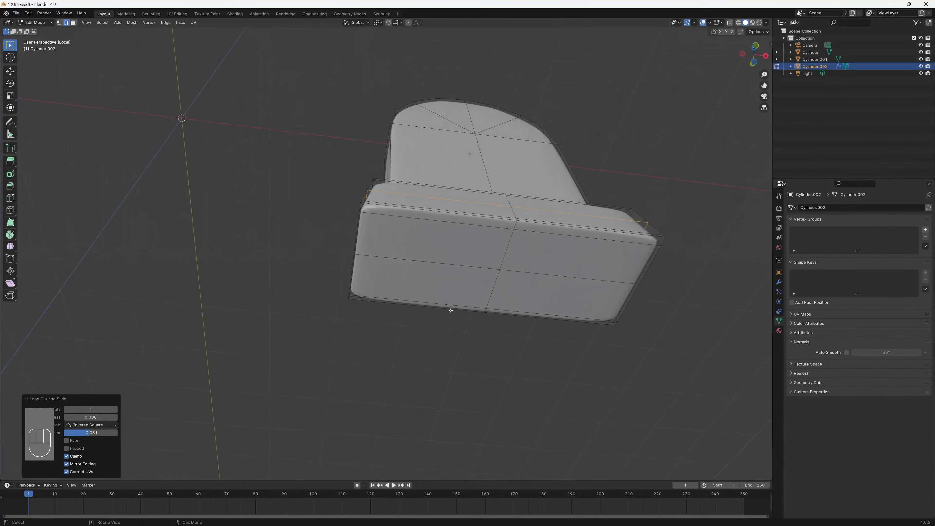
middle_drag(564, 269, 535, 269)
key(3)
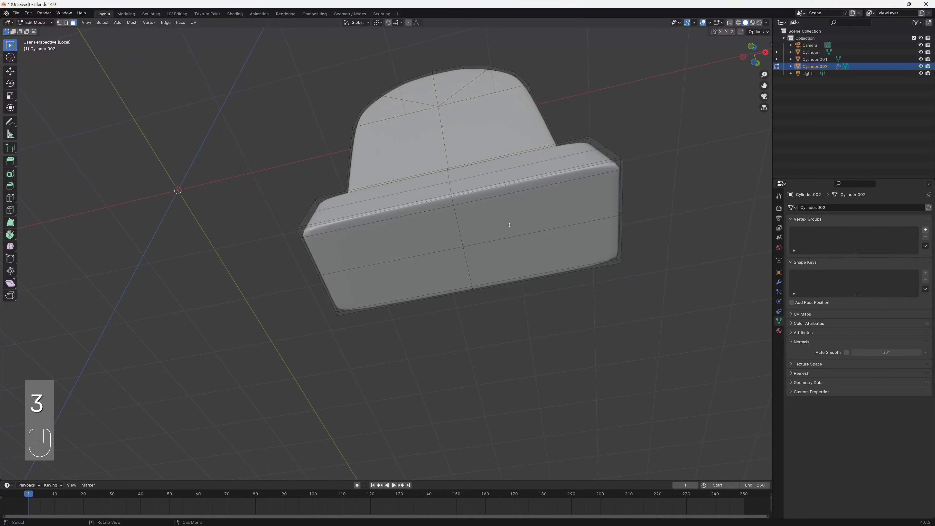
click(495, 191)
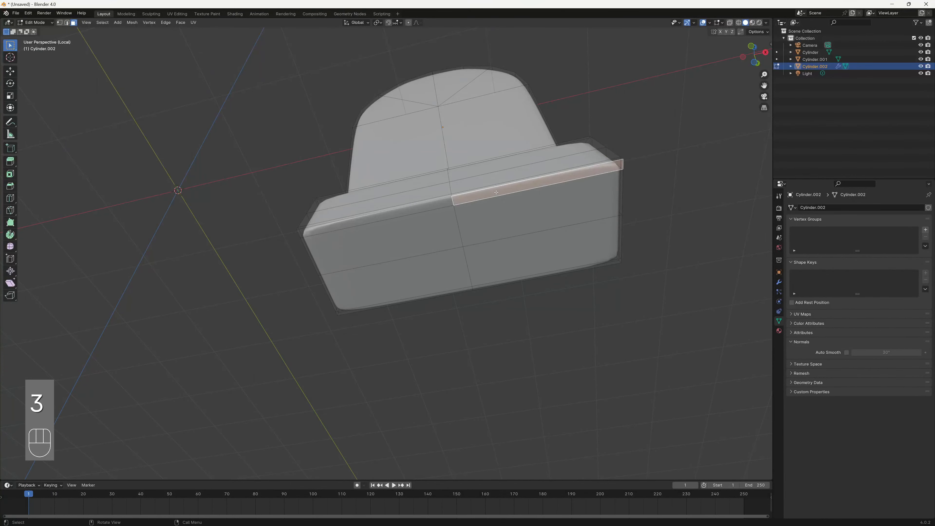
shift+click(445, 205)
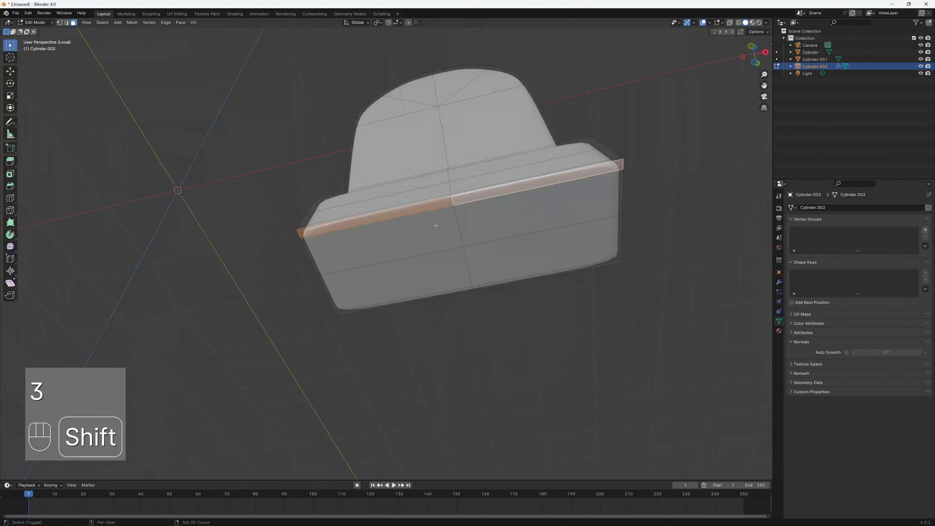
shift+click(489, 228)
shift+click(493, 254)
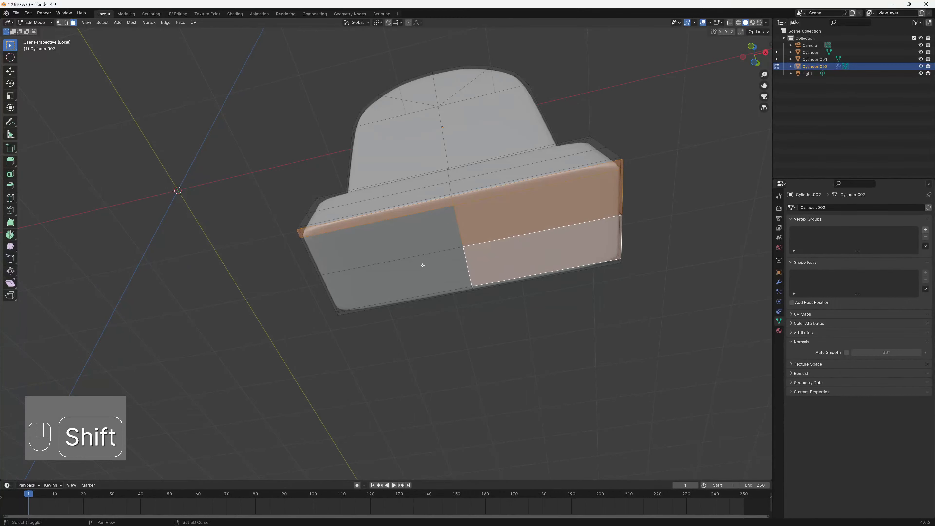
shift+click(376, 241)
shift+click(421, 294)
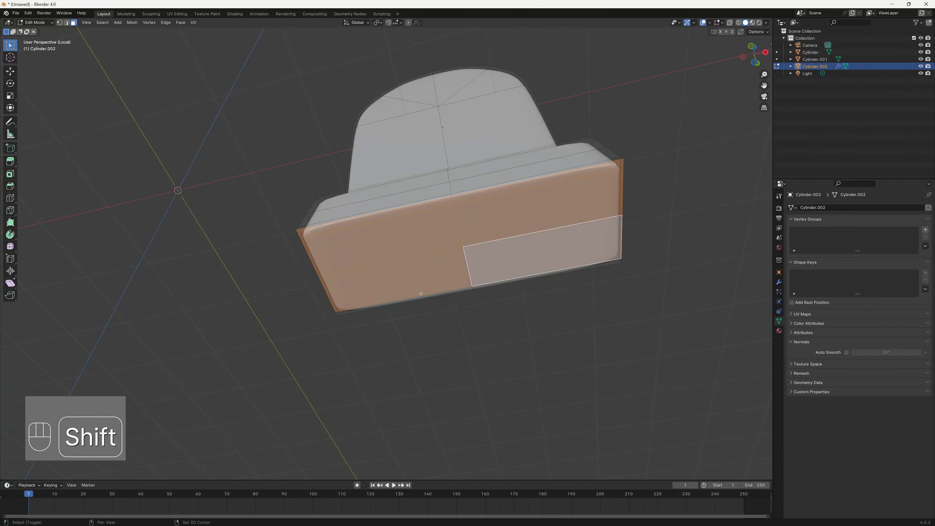
mouse_move(434, 235)
middle_down()
mouse_move(426, 217)
mouse_move(421, 228)
middle_up()
scroll(423, 226, down, 3)
scroll(443, 211, up, 8)
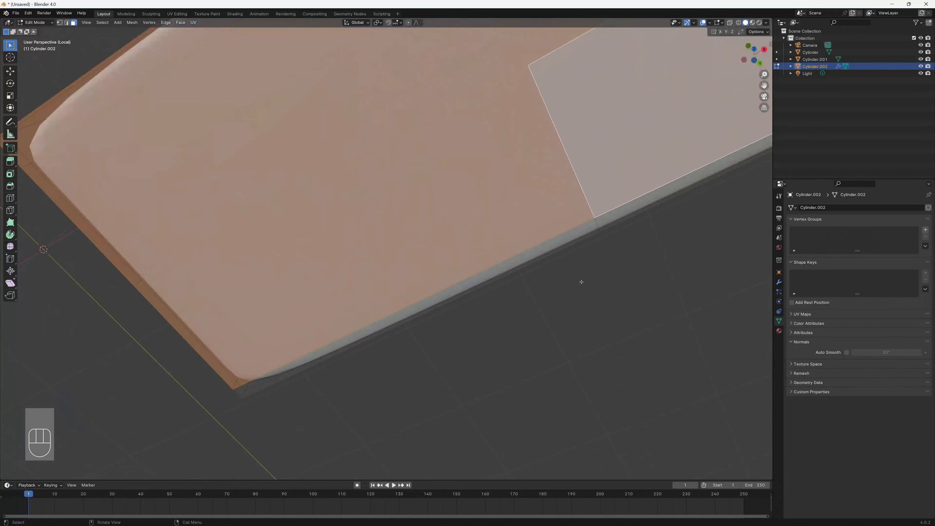
shift+click(442, 298)
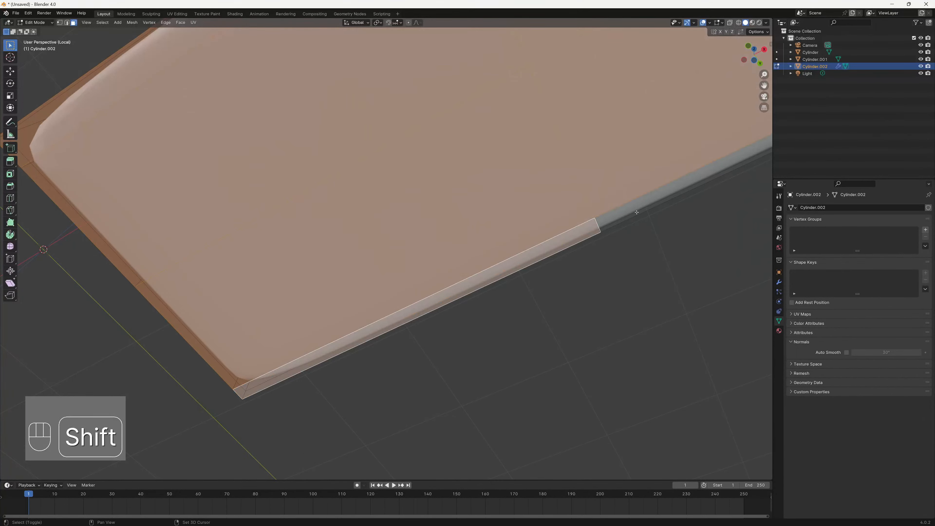
click(663, 195)
Step: Try extruding the selected underside faces in place with no offset to sharpen the bottom edge, and undo it
key(KP_1)
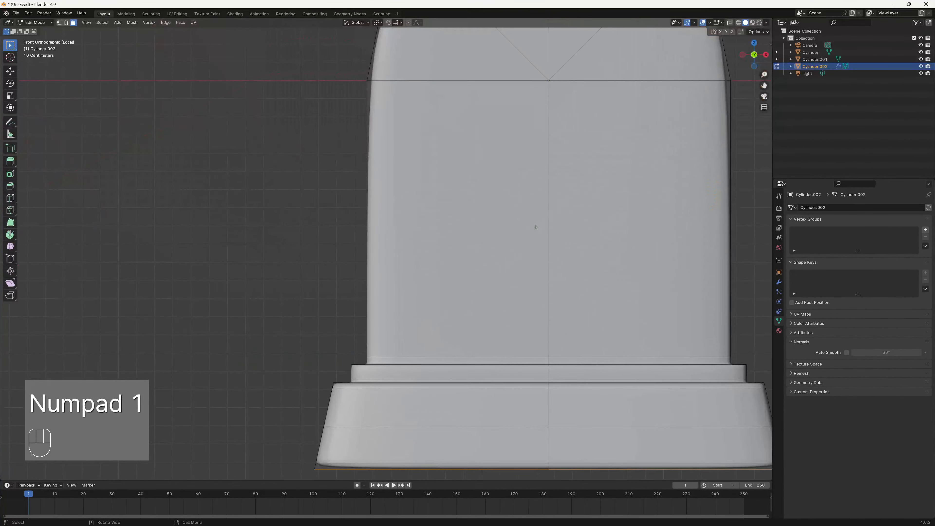
shift+middle_drag(573, 418, 516, 268)
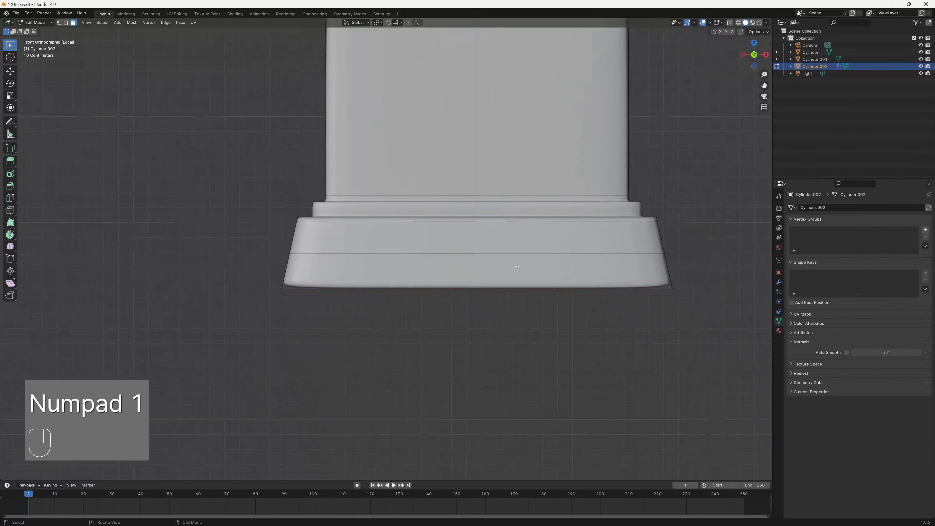
key(e)
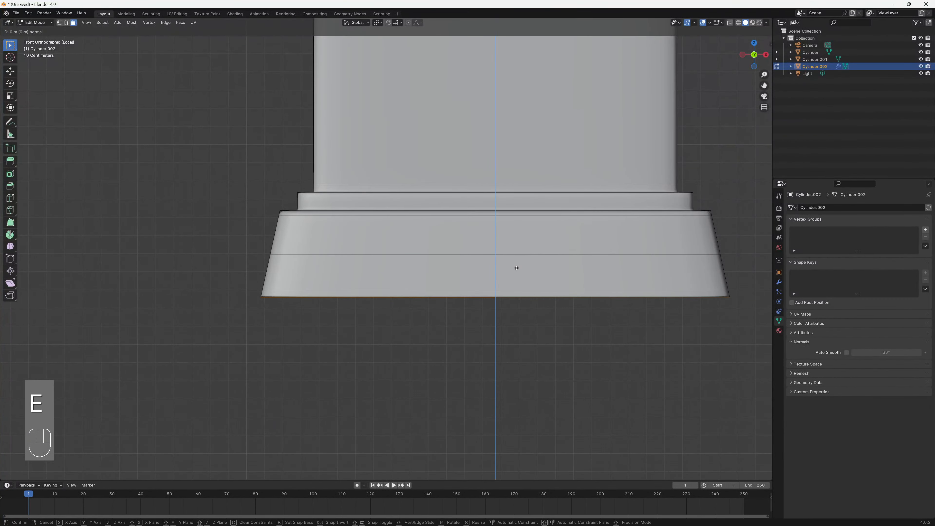
right_click(507, 282)
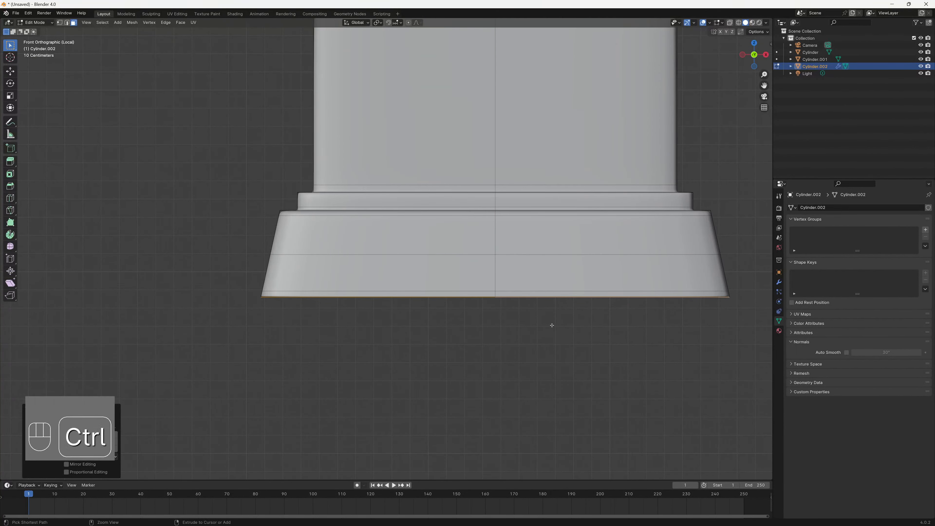
key(ctrl+z)
middle_drag(486, 287, 391, 300)
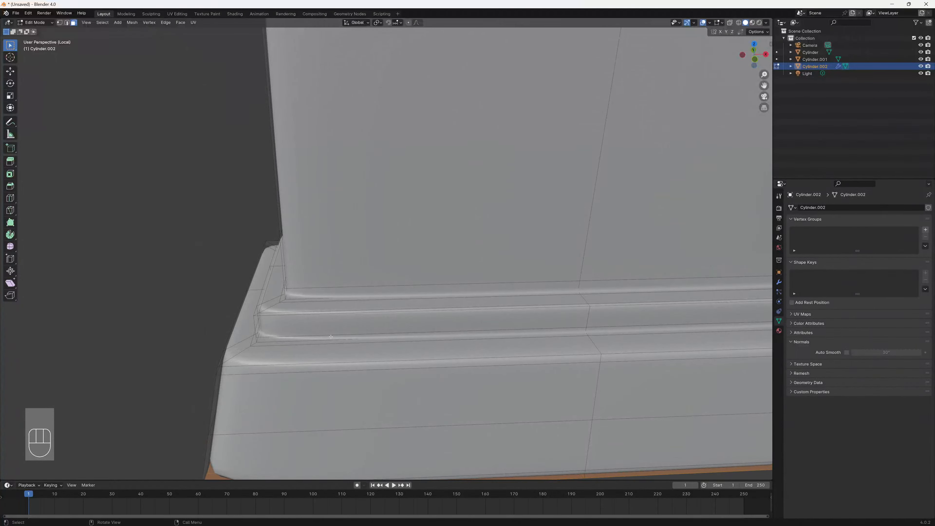
scroll(331, 336, down, 10)
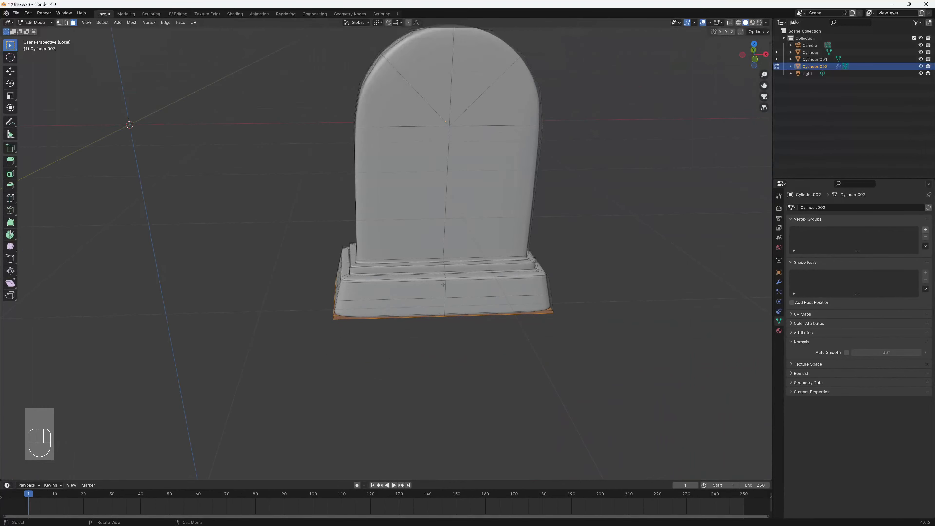
Step: Return to Object Mode and inspect the smoothed base and bottom edge of the gravestone from several sides
middle_drag(427, 298, 544, 289)
key(Tab)
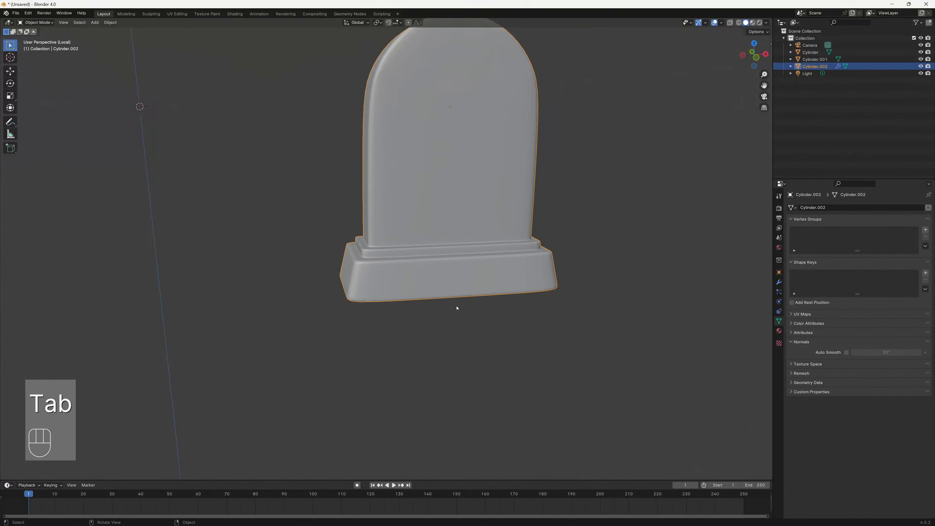
middle_drag(457, 308, 497, 290)
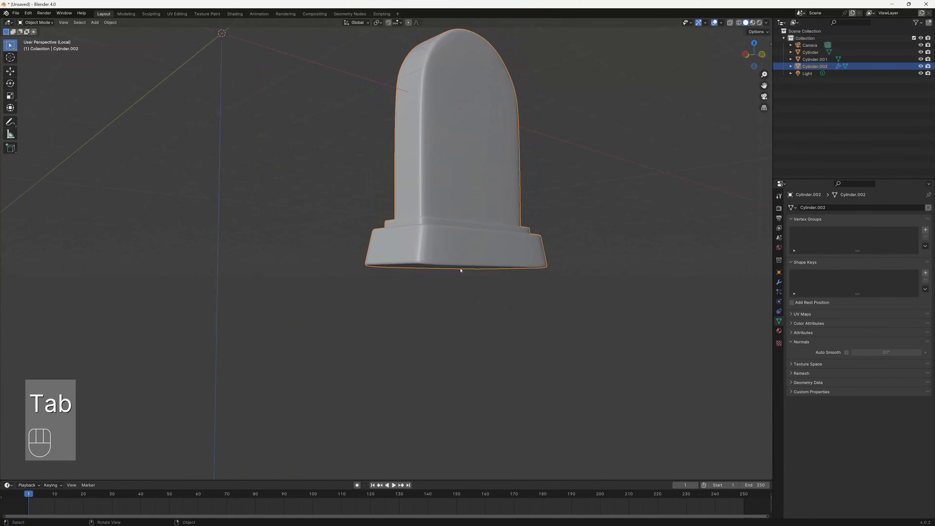
middle_drag(578, 293, 510, 305)
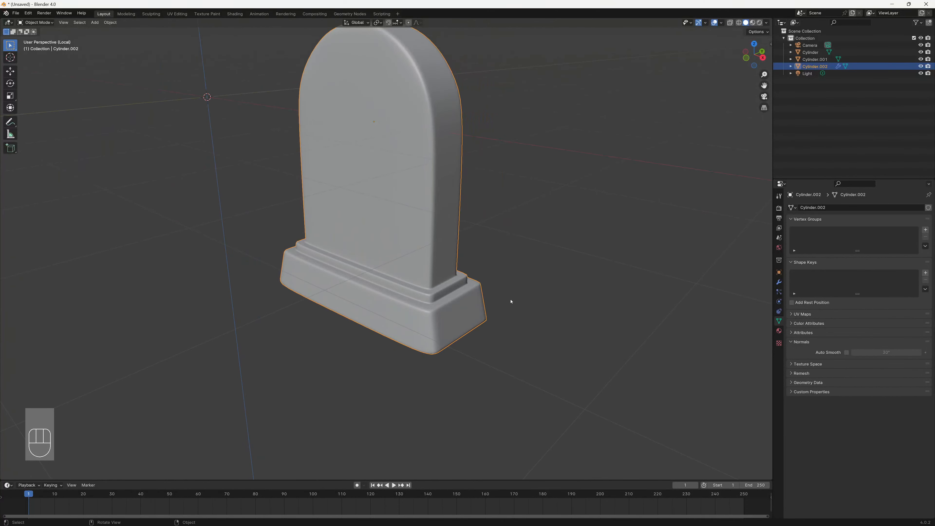
Step: Exit local view to bring back all three gravestones and compare the smoothed one with the two faceted ones
key(slash)
key(KP_5)
key(KP_4)
key(F4)
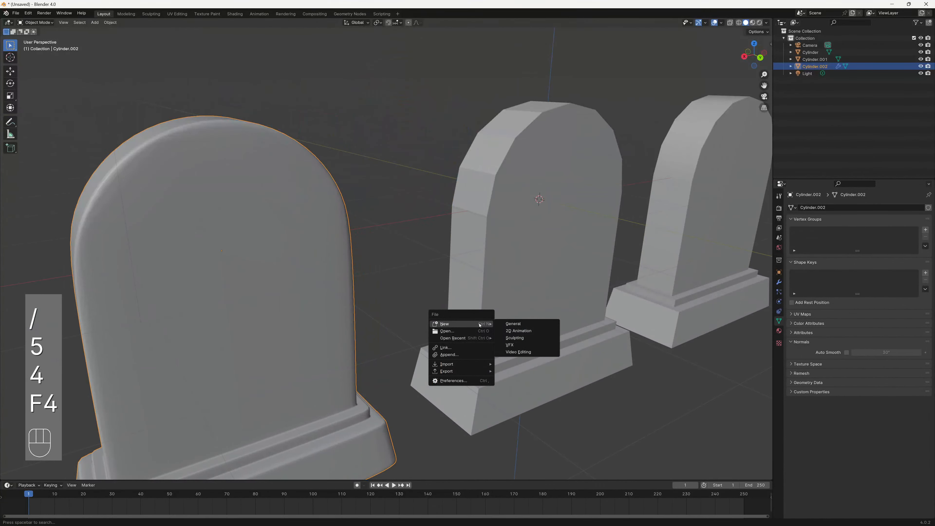
key(Escape)
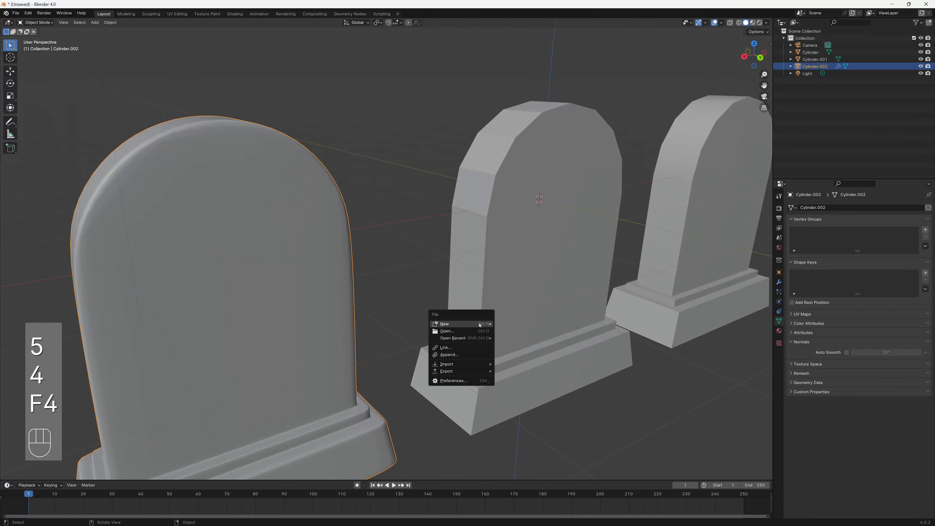
scroll(523, 275, up, 1)
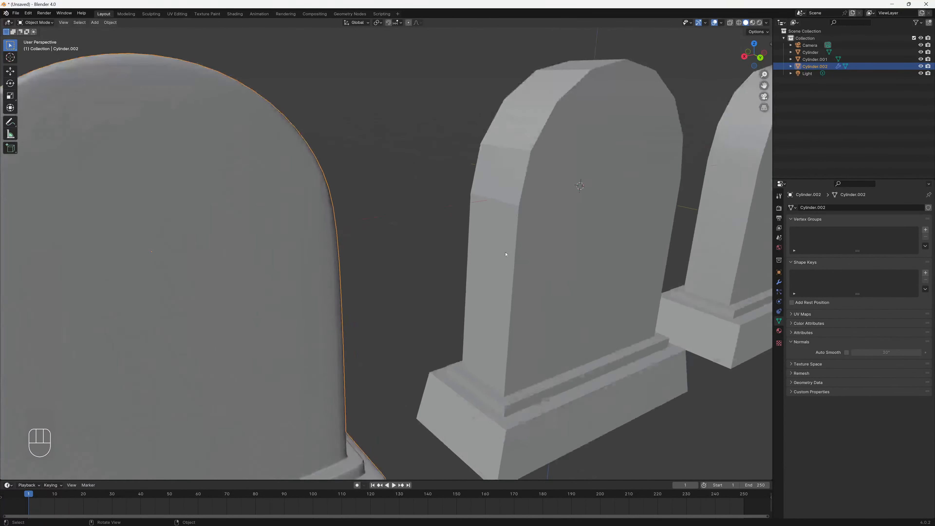
scroll(501, 253, down, 2)
middle_drag(465, 265, 473, 260)
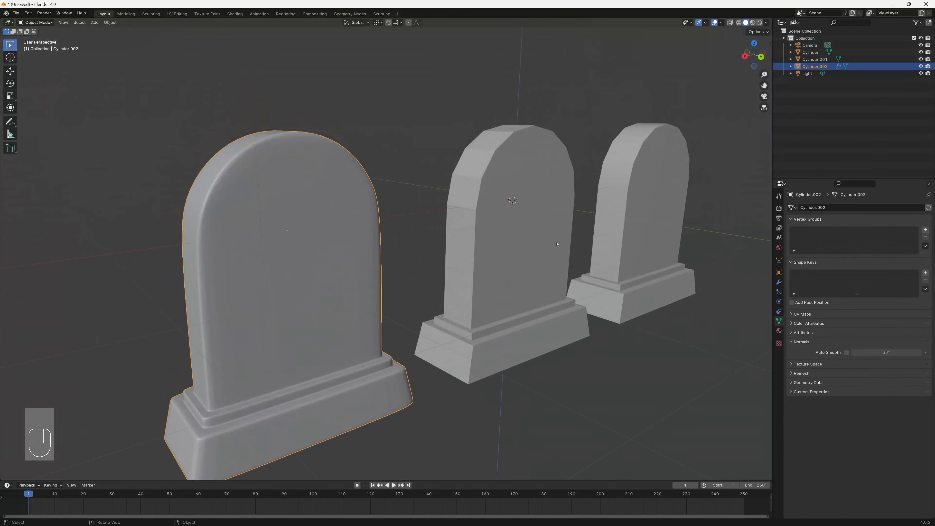
Step: Select the smoothed gravestone and set its Subdivision modifier to 3 viewport levels and 3 render levels
click(657, 239)
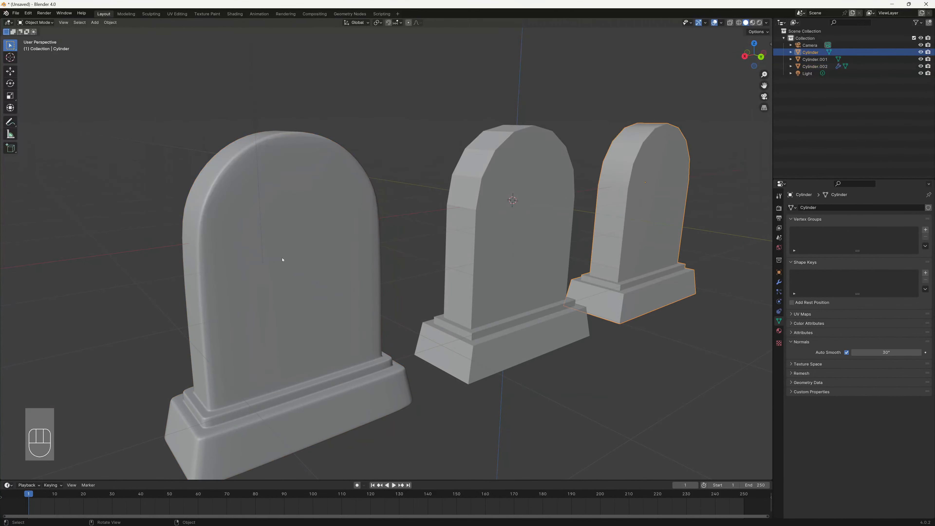
click(282, 259)
scroll(267, 282, up, 2)
scroll(278, 282, down, 3)
middle_drag(277, 282, 276, 273)
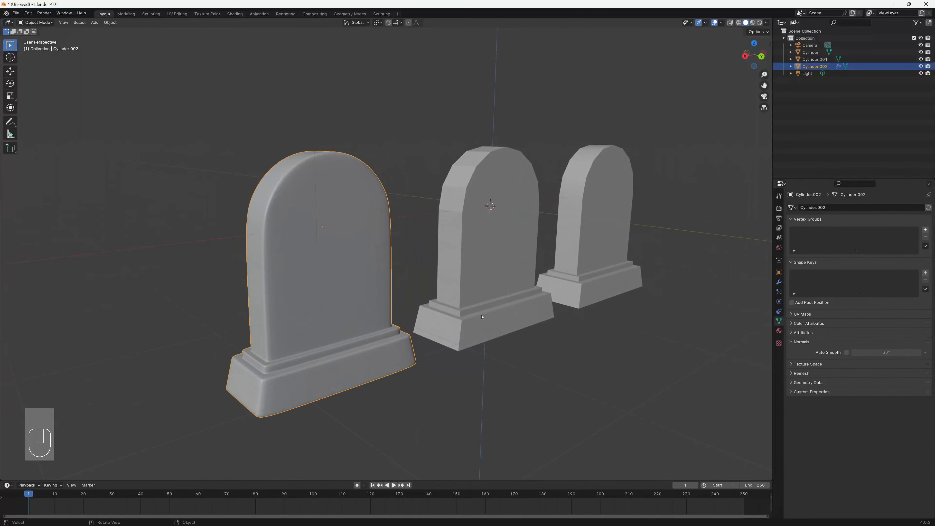
click(779, 283)
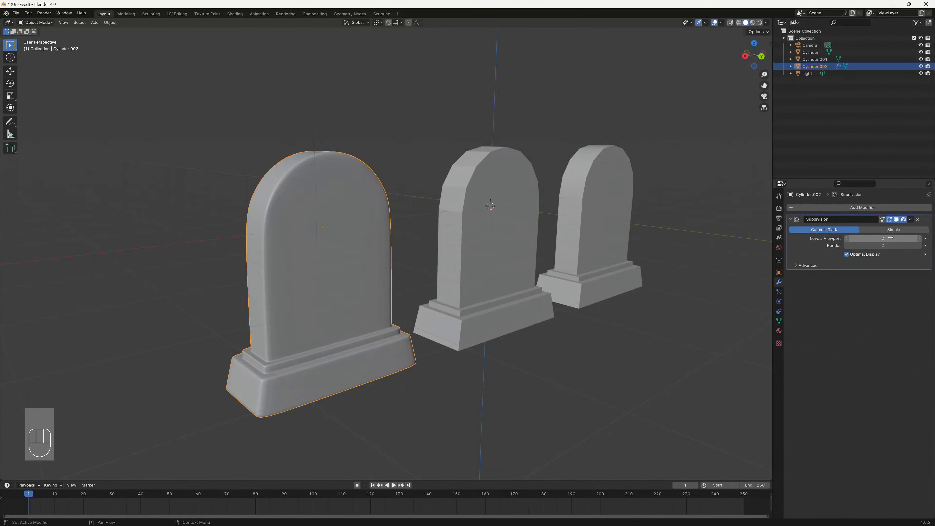
scroll(282, 292, down, 3)
scroll(284, 300, up, 6)
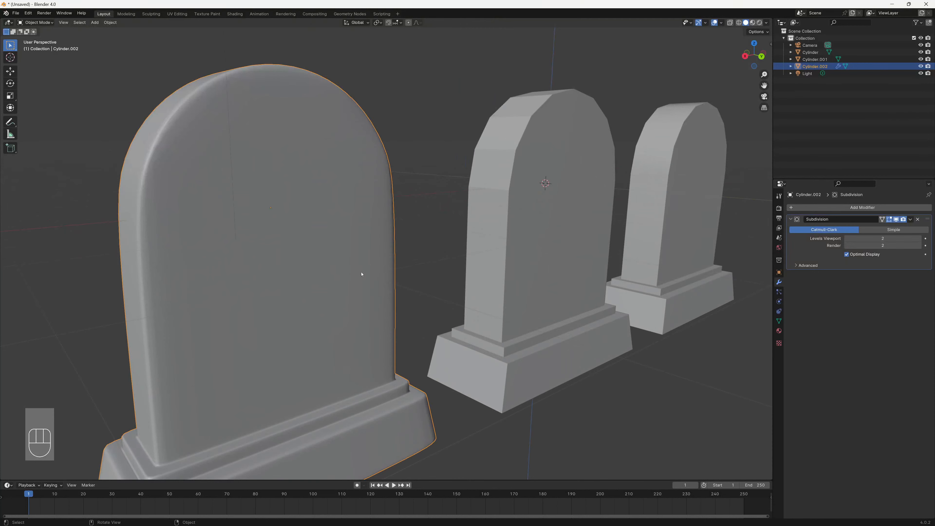
click(920, 239)
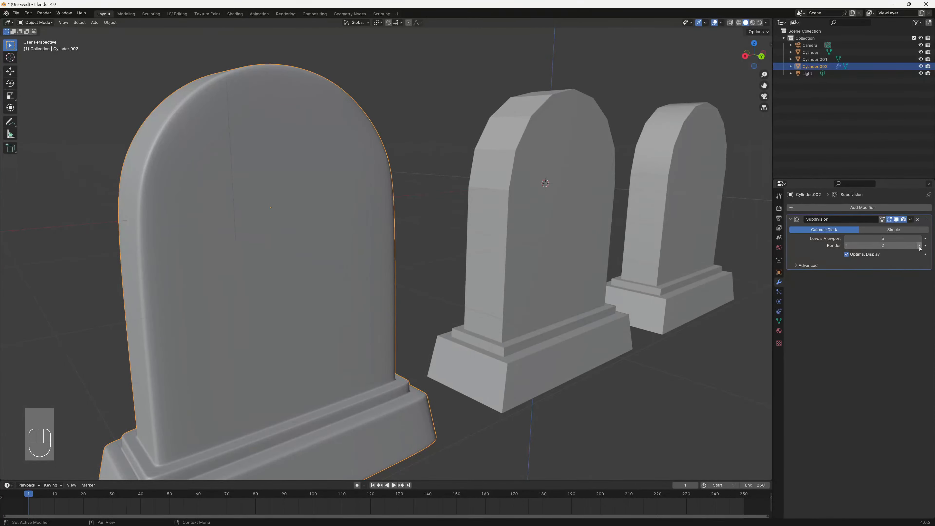
click(919, 246)
scroll(259, 308, down, 4)
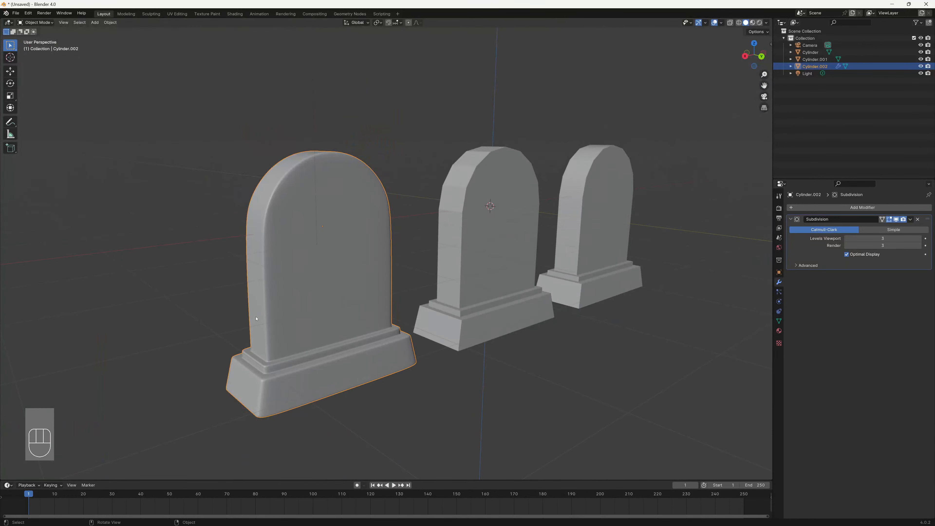
Step: Try applying the Subdivision modifier, examine the mesh in Wireframe shading, undo the application, and return to Solid shading
click(911, 219)
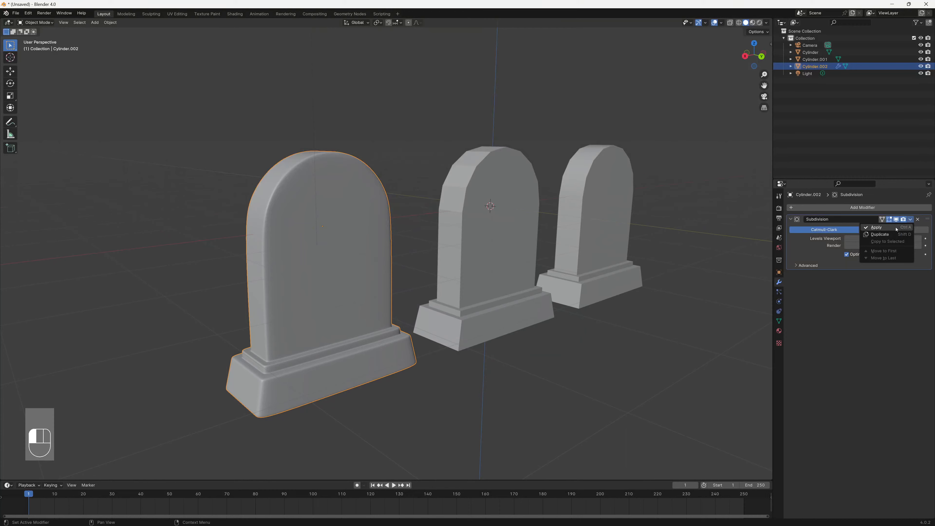
click(896, 229)
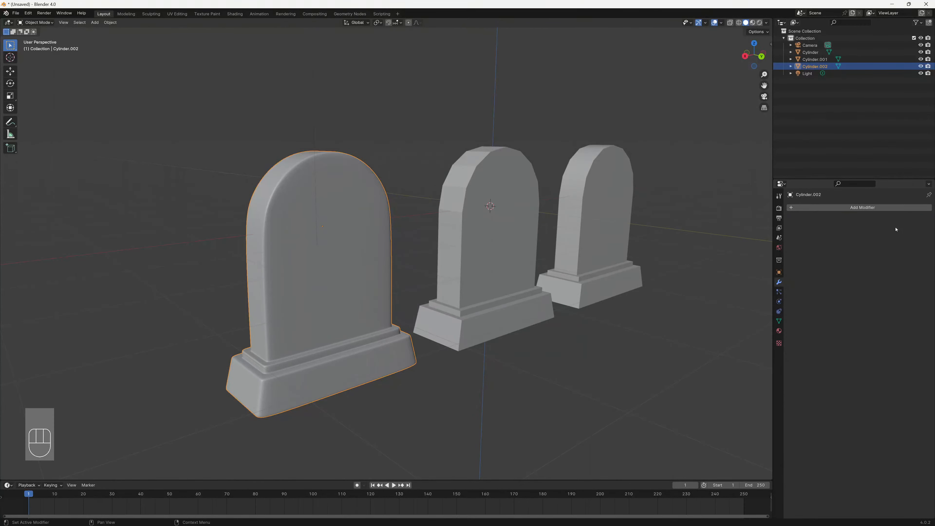
click(739, 22)
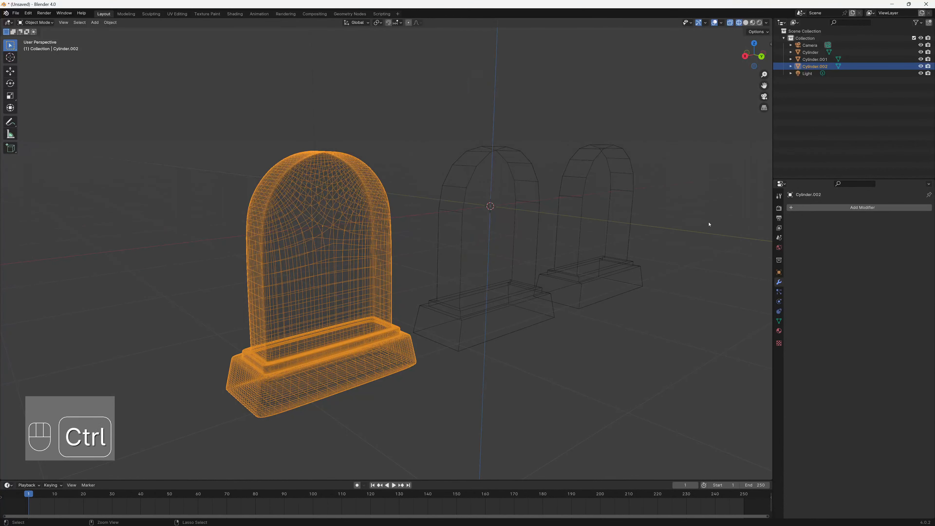
key(ctrl+z)
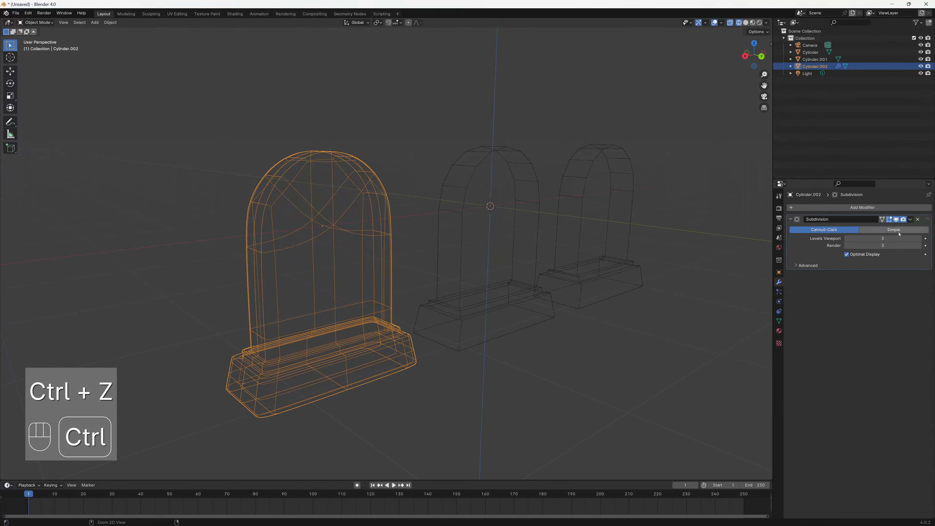
click(752, 23)
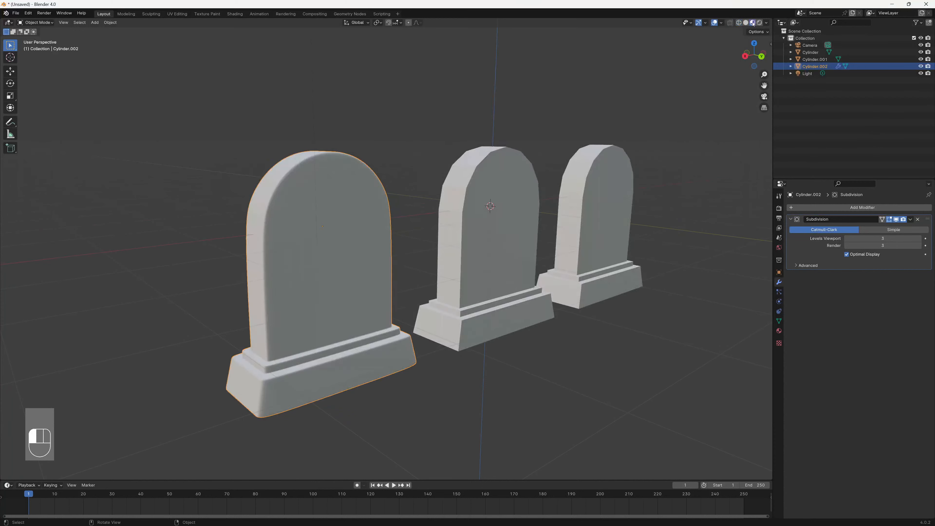
click(745, 23)
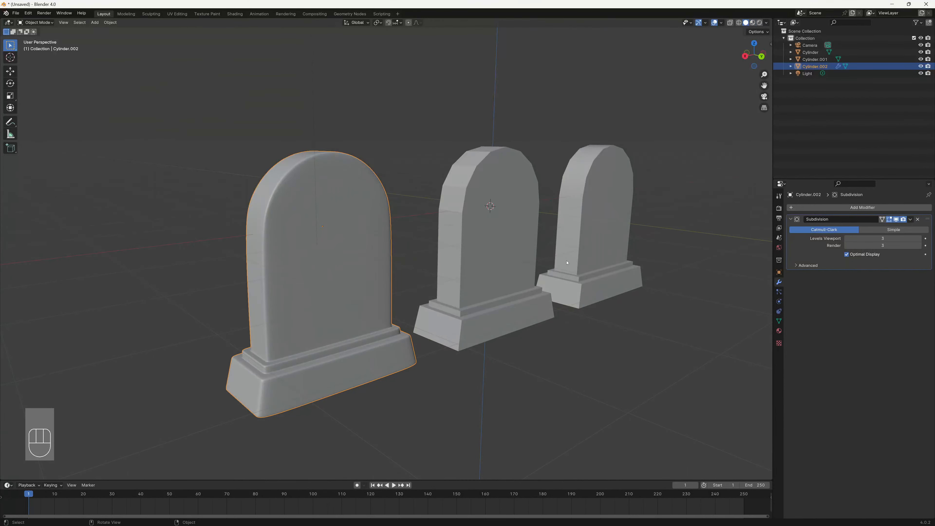
Step: Select the middle gravestone and isolate it in local view
shift+middle_drag(527, 260, 505, 225)
scroll(516, 242, up, 1)
scroll(517, 250, down, 2)
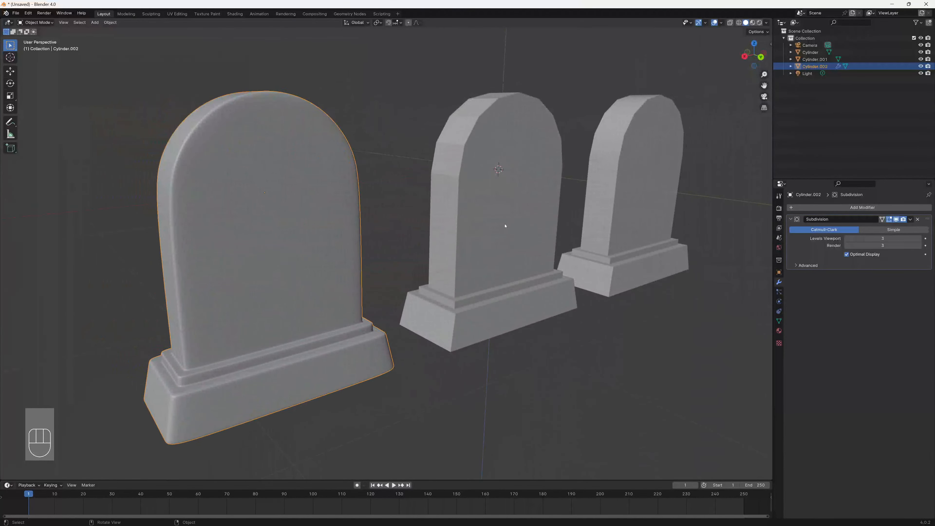
click(491, 230)
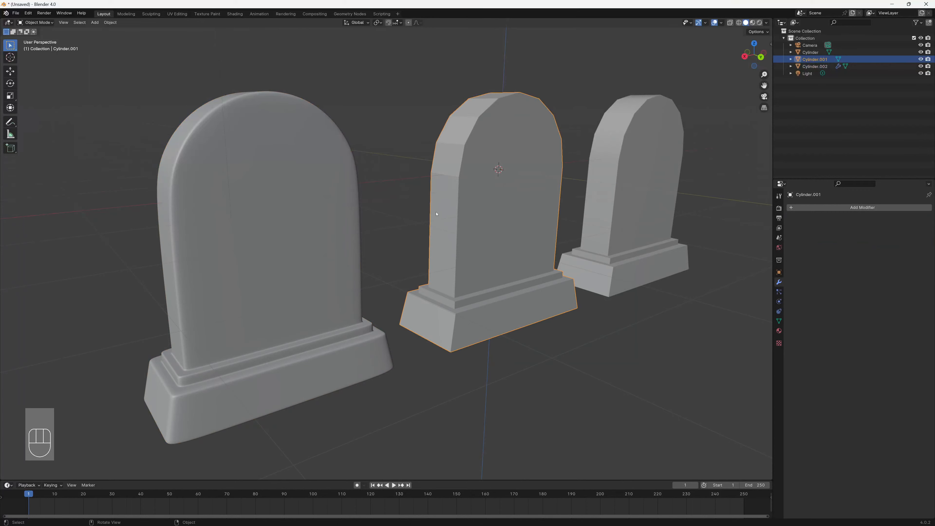
scroll(396, 225, up, 2)
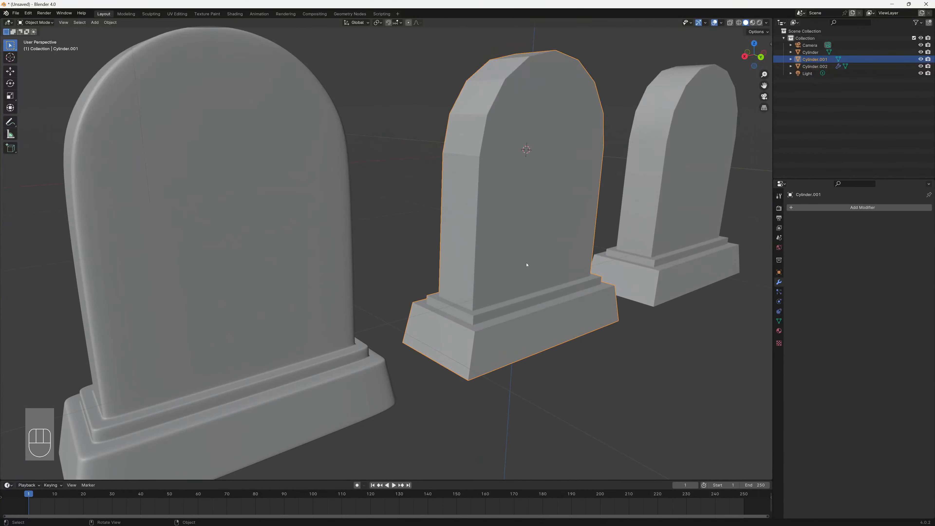
key(slash)
shift+middle_drag(363, 334, 438, 278)
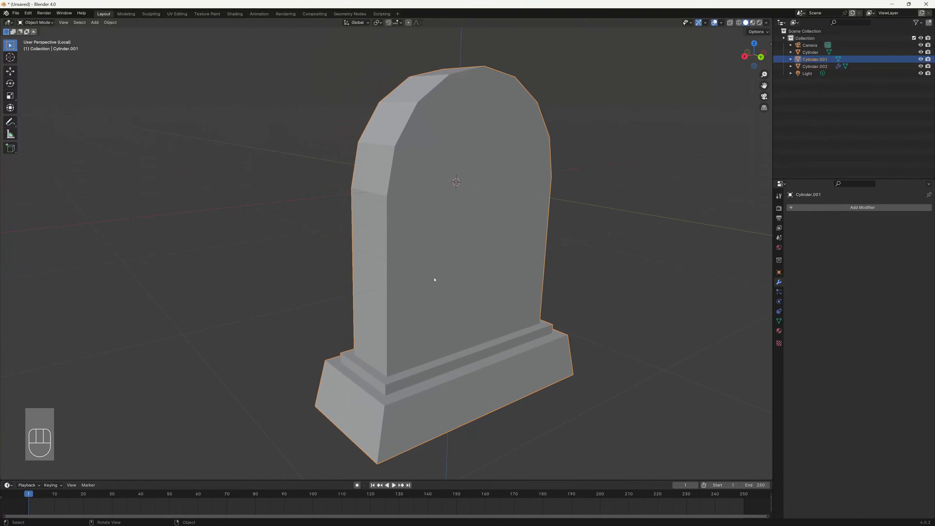
Step: Try applying all transforms to the isolated gravestone, show its transform values, and undo the application to compare them
click(792, 209)
click(110, 22)
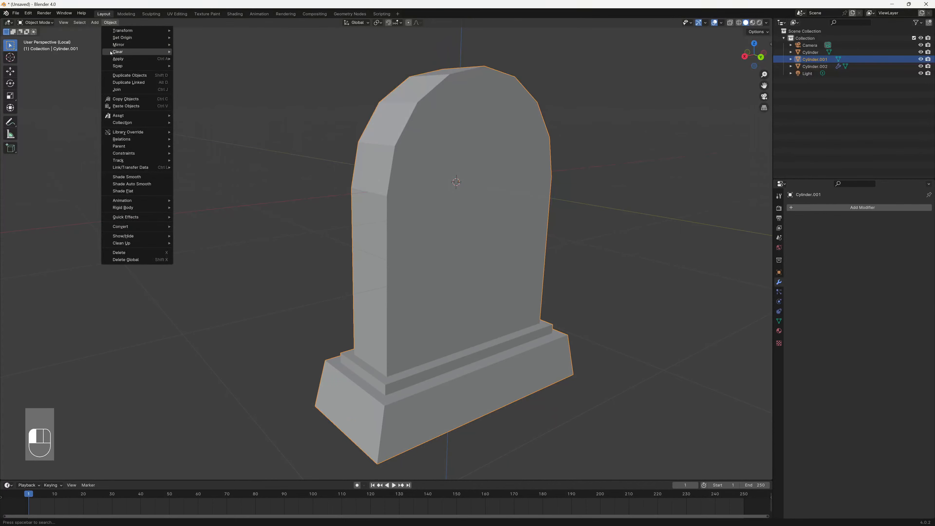
mouse_move(124, 61)
click(206, 79)
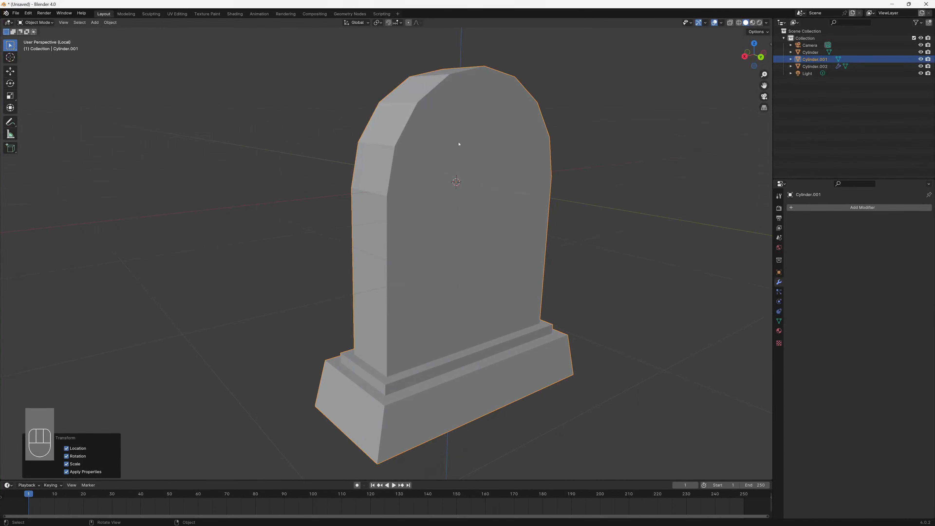
key(n)
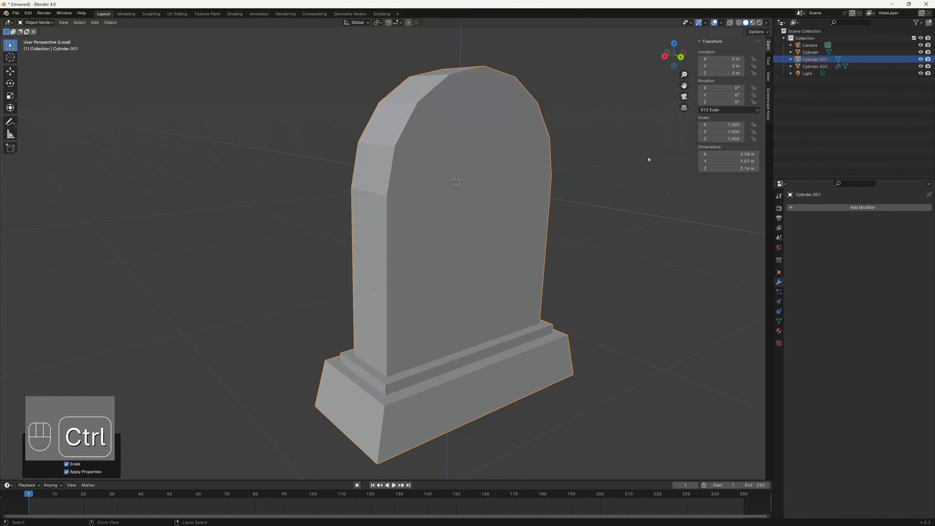
key(ctrl+z)
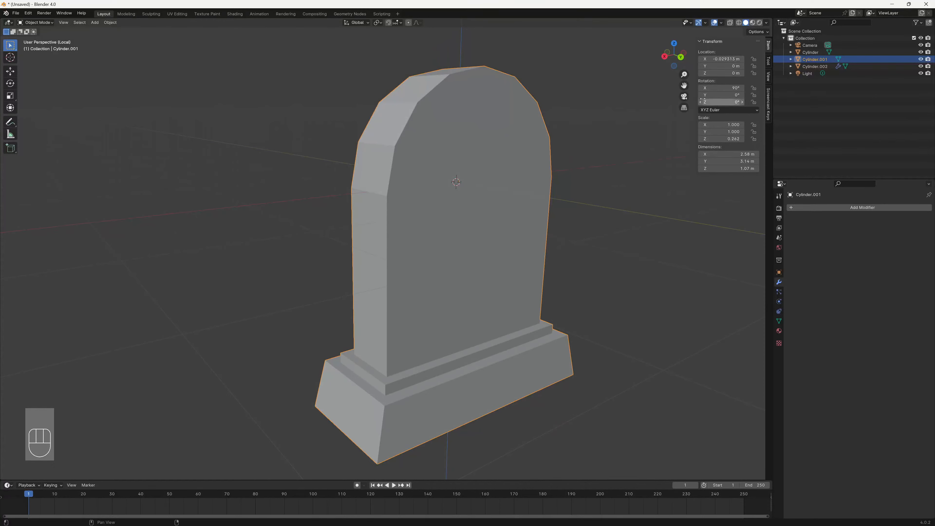
Step: Apply all transforms to the isolated gravestone so its location, rotation and scale are reset
click(110, 22)
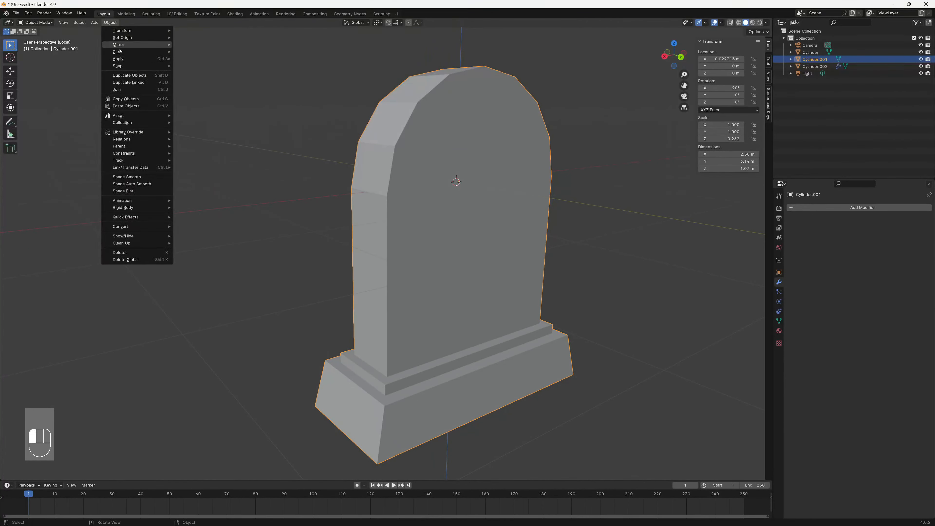
mouse_move(133, 60)
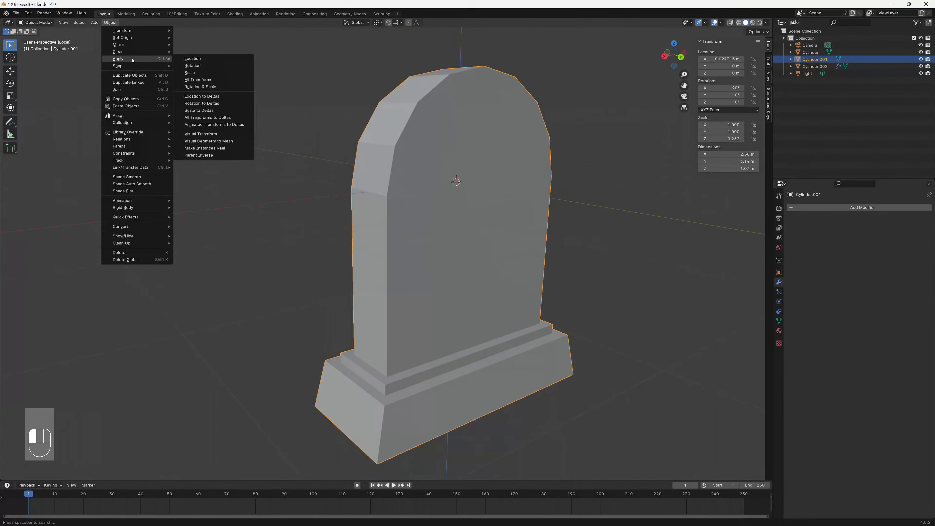
click(216, 80)
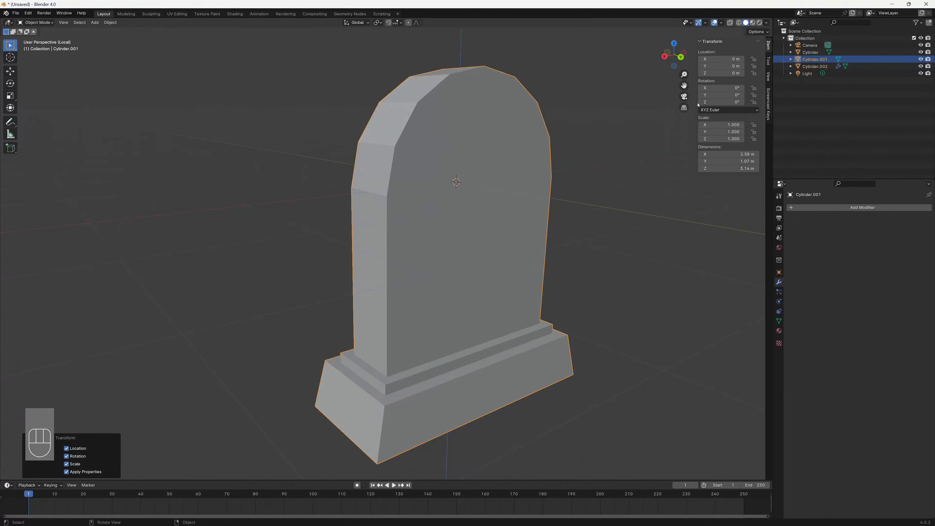
Step: Add a Bevel modifier to the isolated gravestone
click(805, 208)
mouse_move(797, 209)
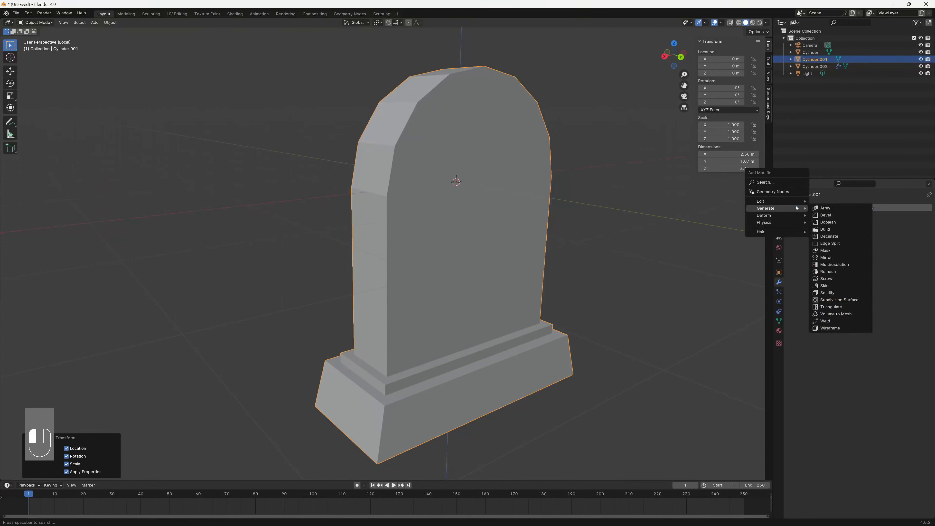
click(826, 215)
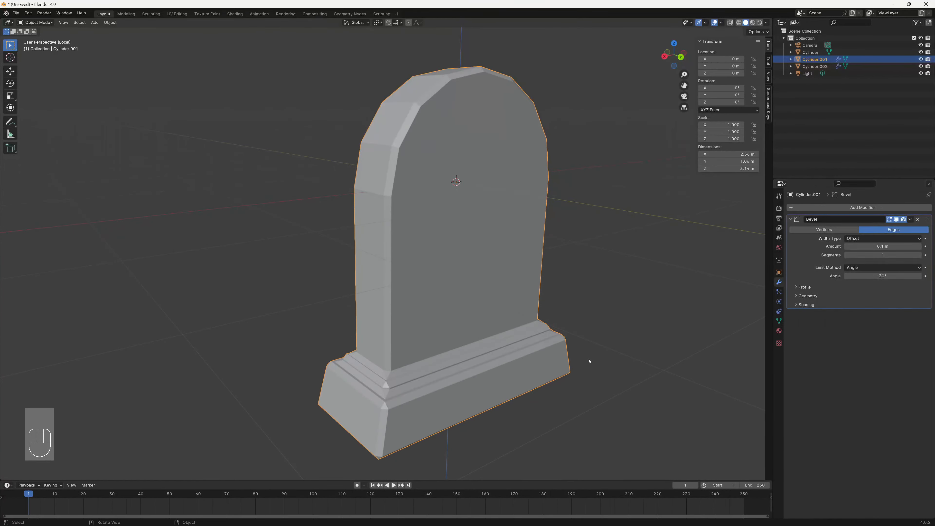
Step: Inspect the beveled edges around the stepped base and set the Bevel modifier's segments to 2
scroll(392, 375, down, 3)
scroll(392, 375, up, 5)
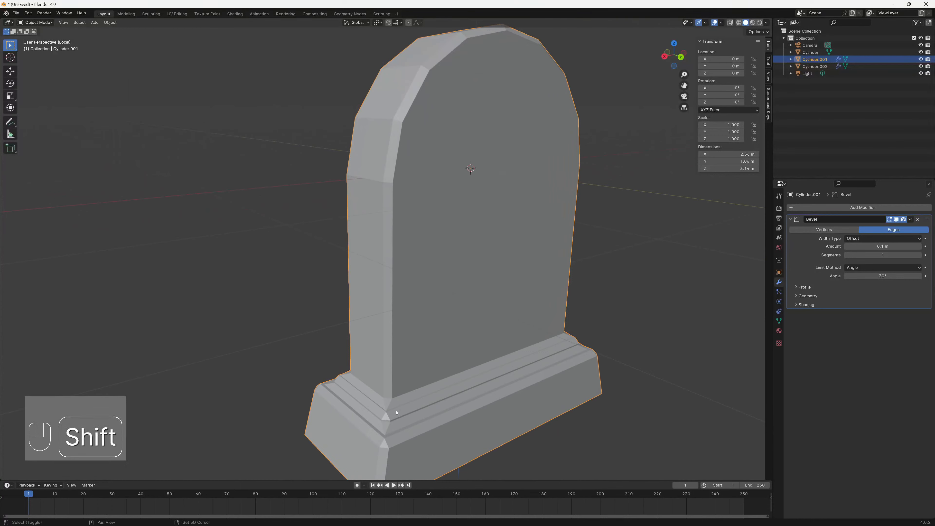
shift+middle_drag(392, 375, 423, 347)
scroll(423, 347, down, 2)
scroll(451, 328, up, 5)
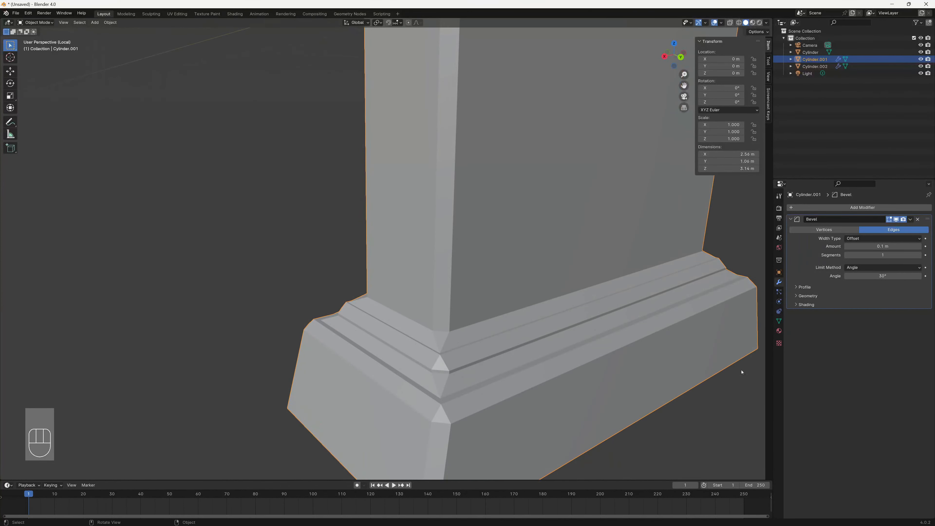
click(922, 255)
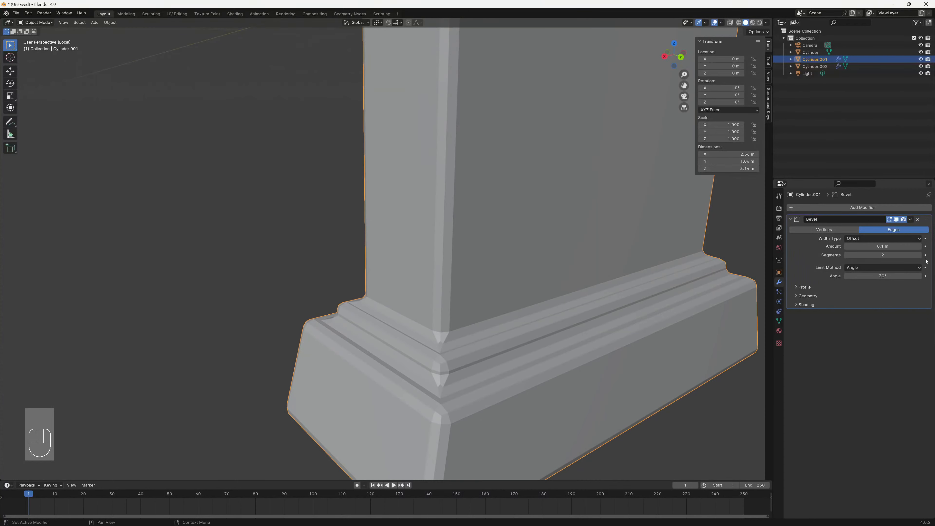
Step: Set the Bevel modifier to 1 segment with an amount of 0.01 m and check the edges along the base
click(846, 255)
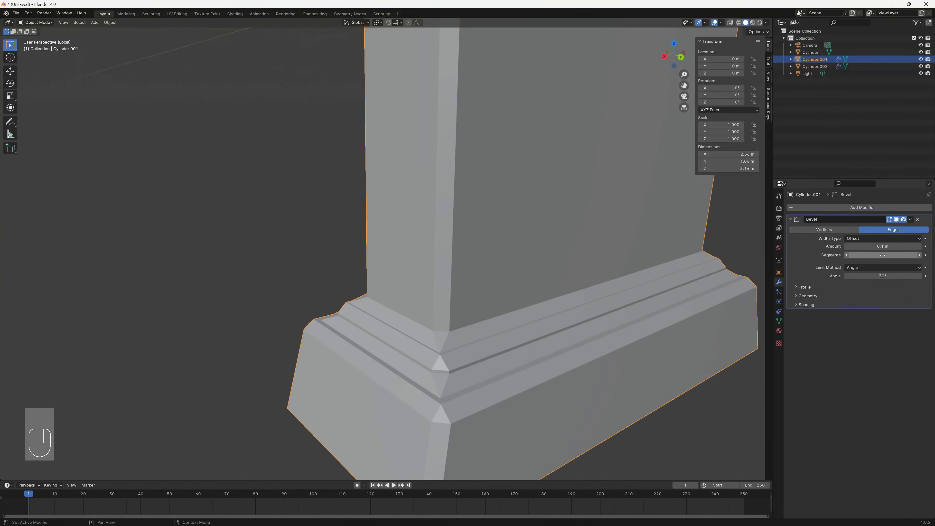
drag(882, 246, 845, 246)
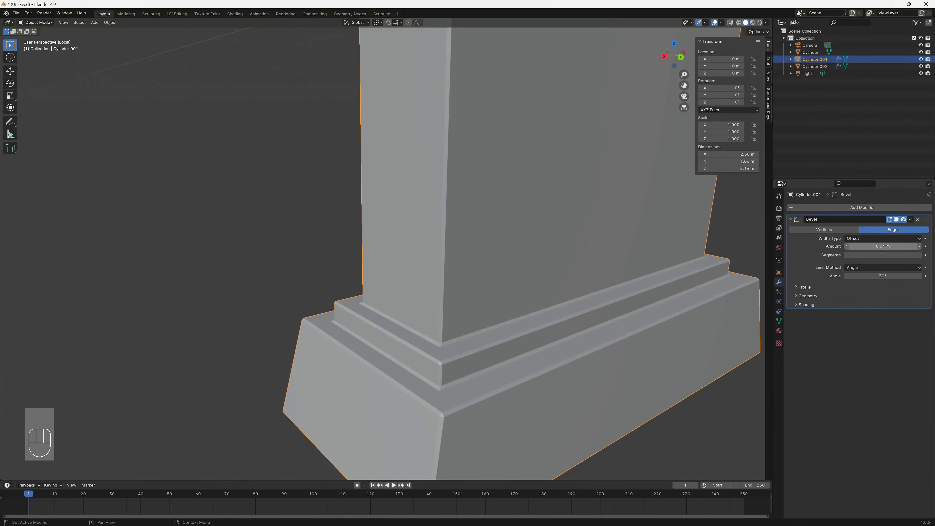
scroll(531, 344, up, 1)
scroll(516, 348, down, 3)
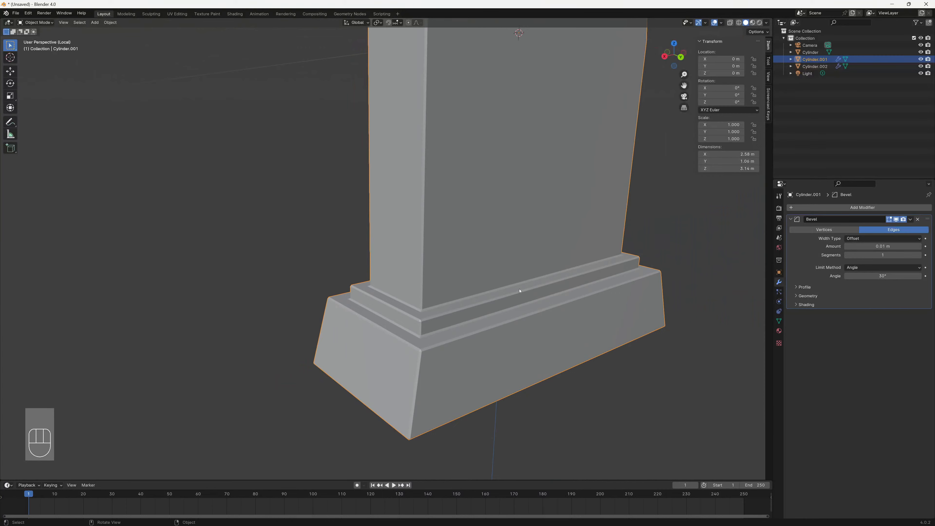
shift+middle_drag(510, 265, 545, 340)
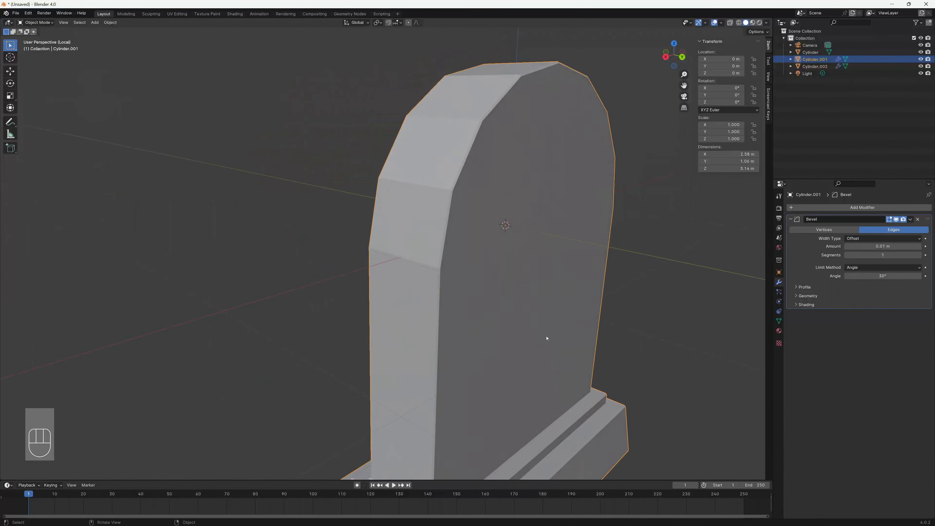
Step: Set the Bevel modifier's amount to 0.02 m and check the bevels on the stepped base
key(shift)
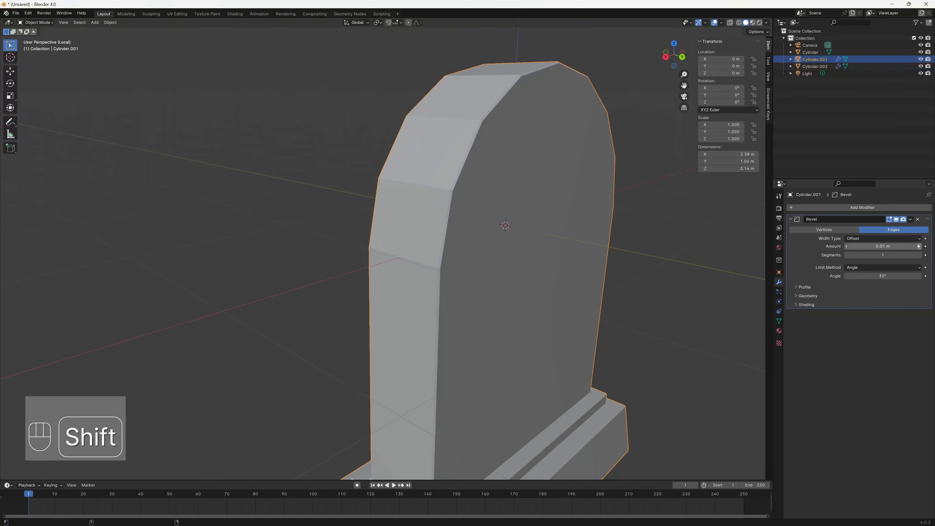
click(921, 247)
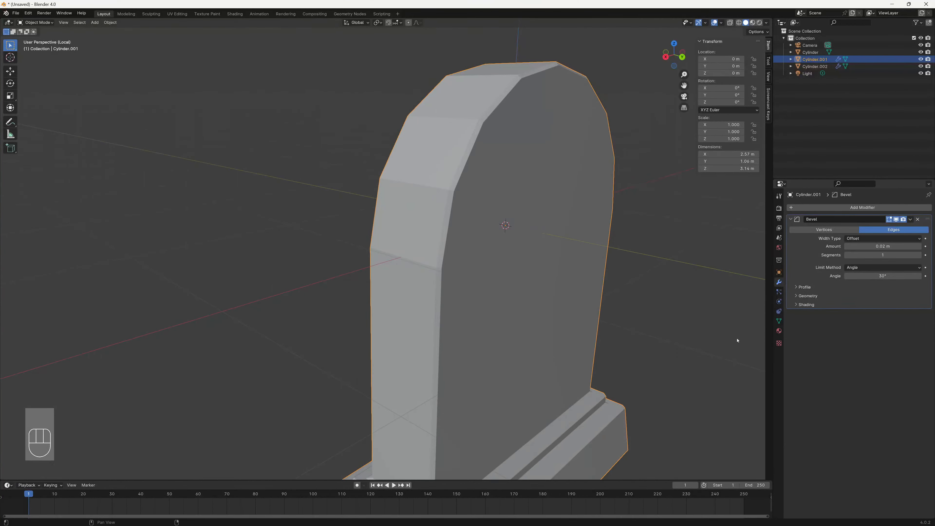
shift+middle_drag(501, 422, 506, 261)
scroll(437, 341, up, 2)
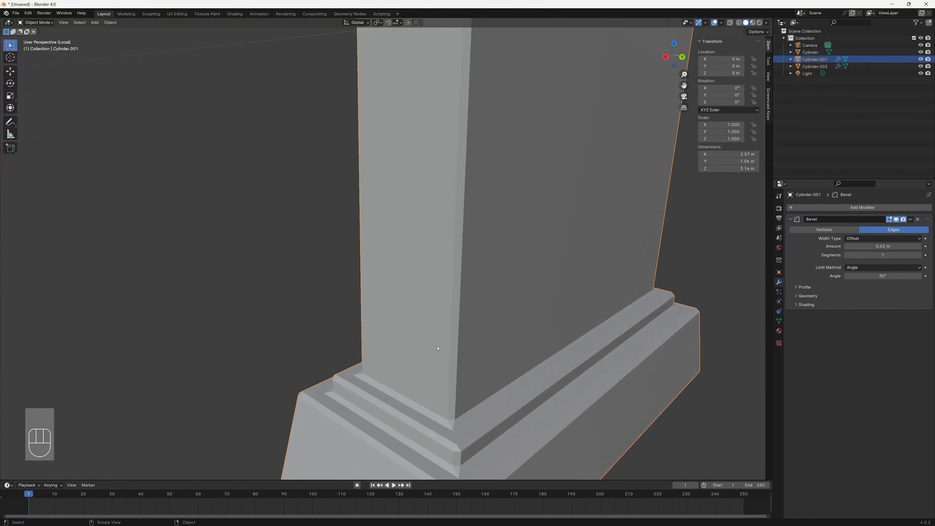
shift+middle_drag(440, 363, 427, 294)
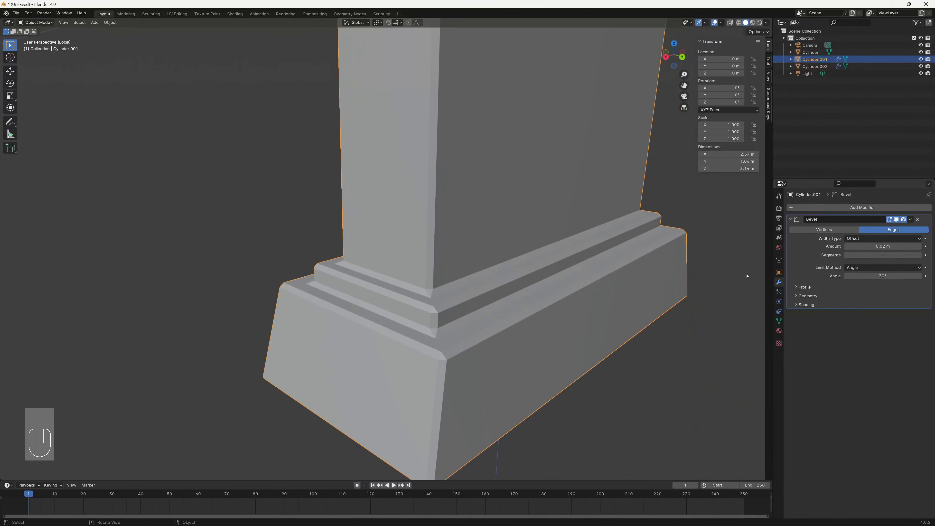
Step: Turn on Auto Smooth for the isolated gravestone's normals and apply Shade Smooth to the object
click(779, 321)
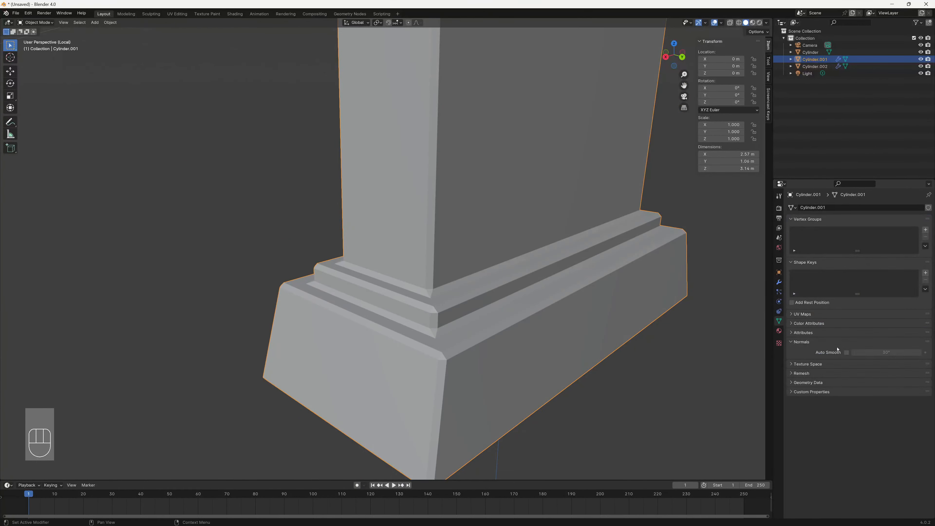
click(847, 352)
right_click(431, 187)
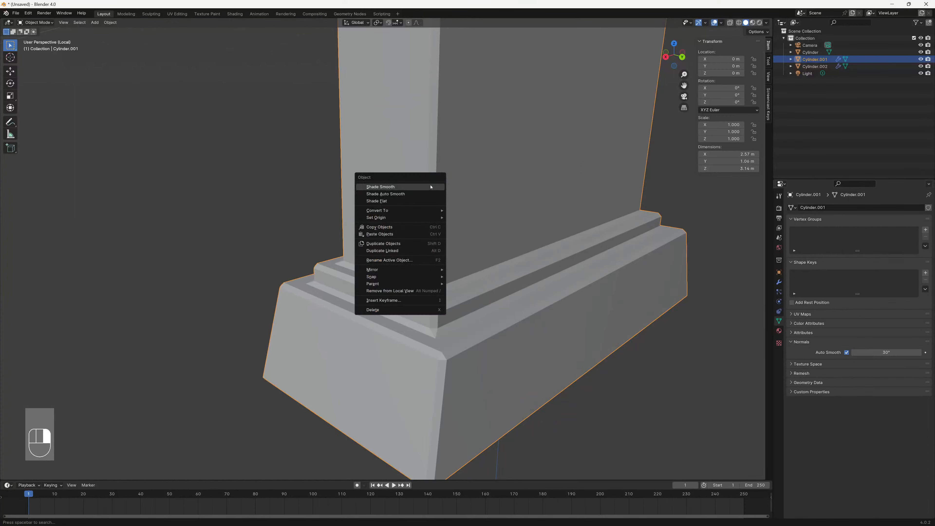
click(411, 189)
scroll(464, 318, up, 3)
scroll(465, 325, down, 5)
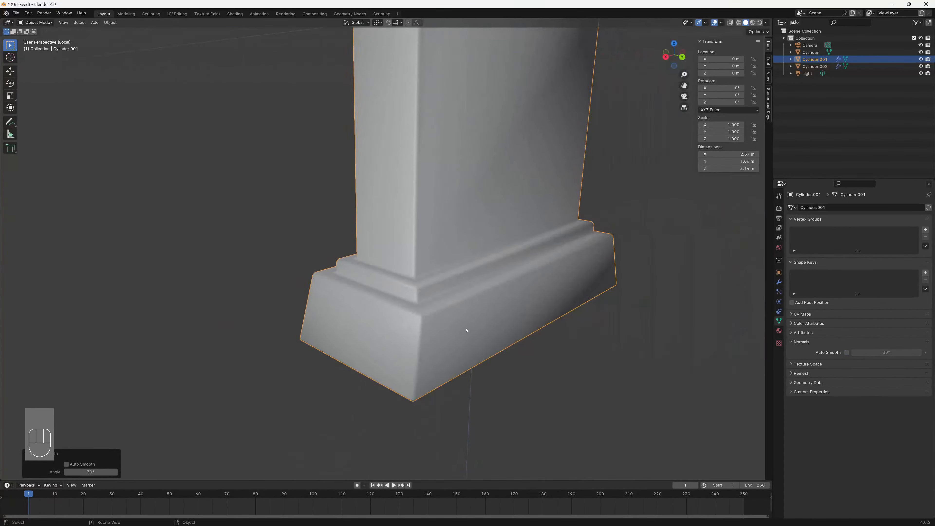
shift+middle_drag(452, 291, 433, 447)
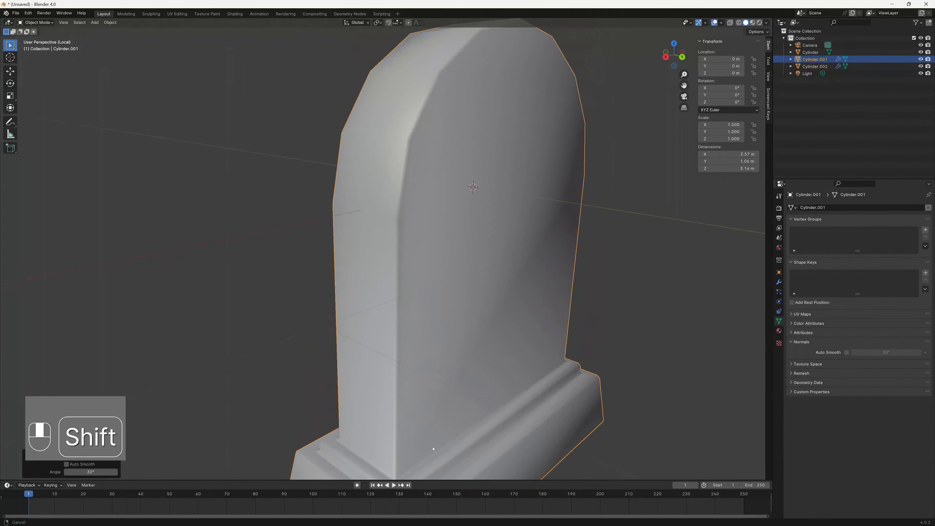
Step: Enable Auto Smooth again on the smooth-shaded gravestone and check the shading around its base
click(847, 353)
shift+middle_drag(346, 324, 372, 182)
middle_drag(379, 192, 409, 192)
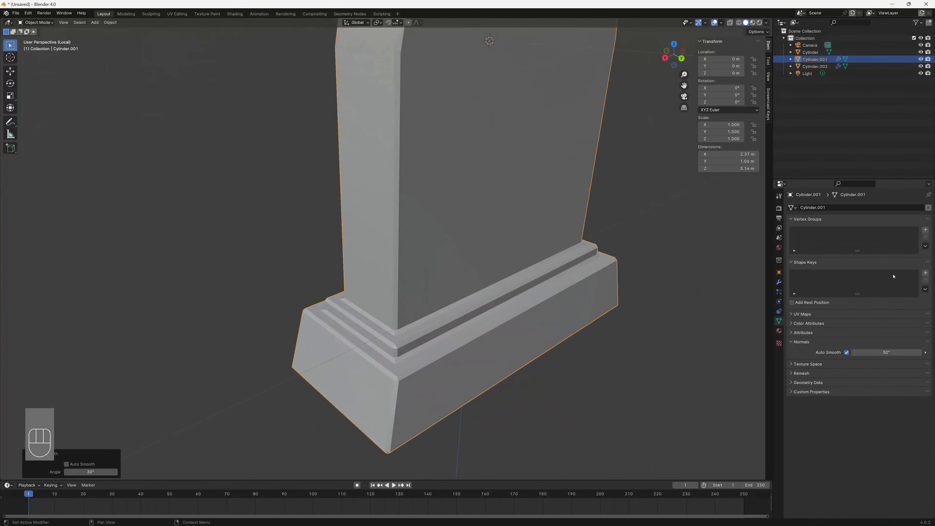
Step: Increase the Bevel modifier's segments to 3, checking the shading along the gravestone's curved top
click(779, 282)
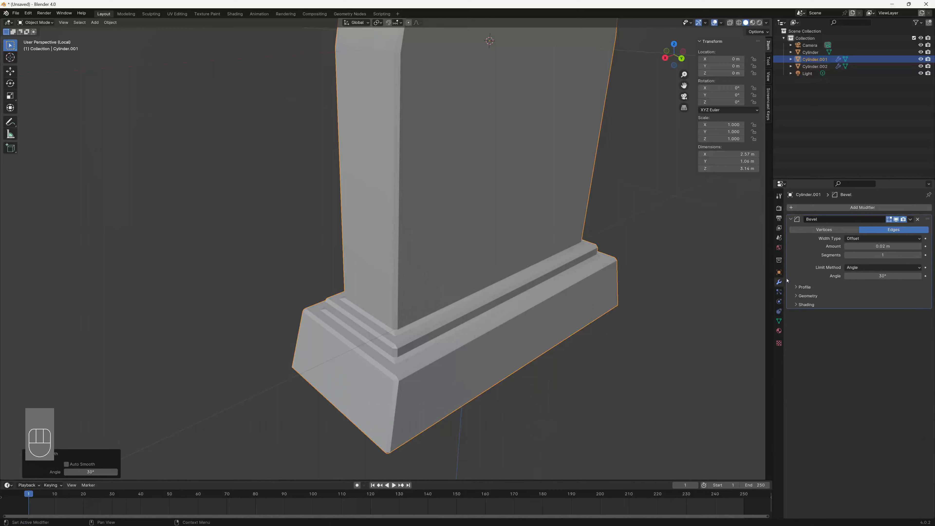
click(919, 255)
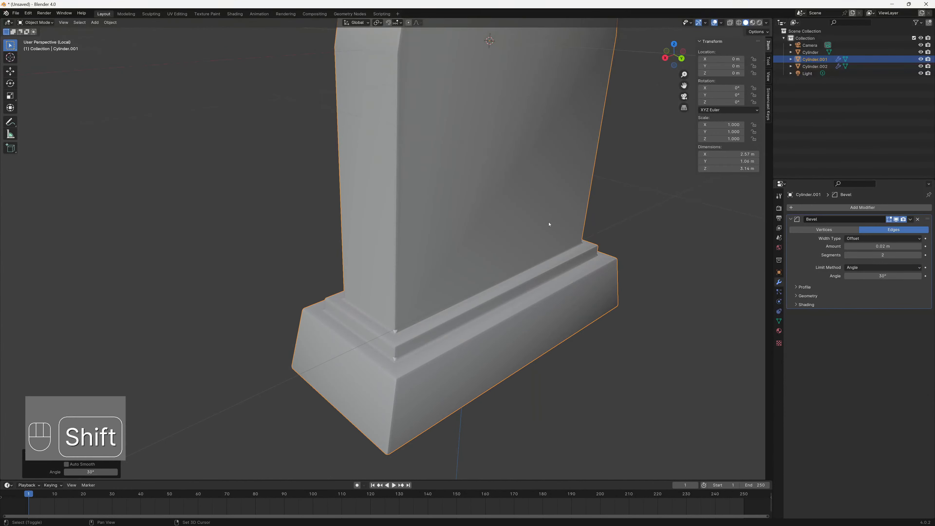
shift+middle_drag(549, 223, 490, 420)
scroll(487, 261, down, 2)
scroll(486, 260, up, 4)
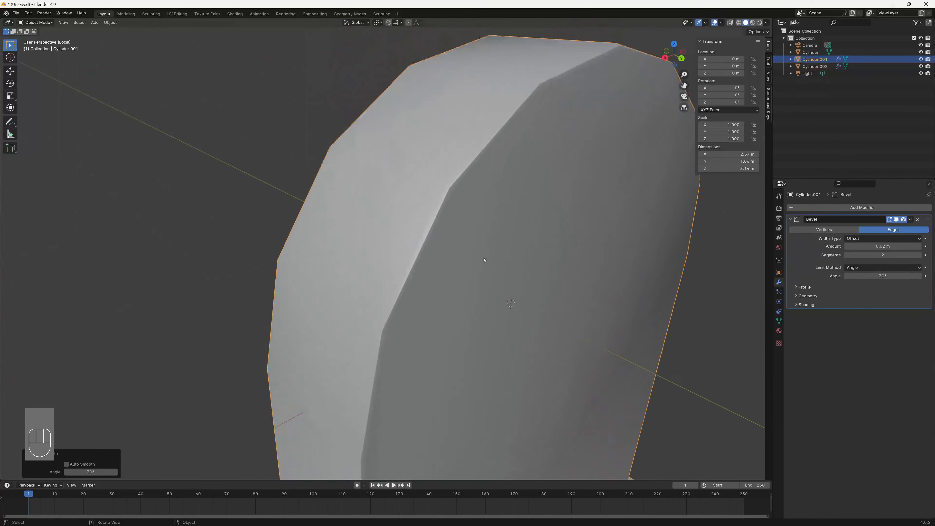
middle_drag(432, 219, 442, 220)
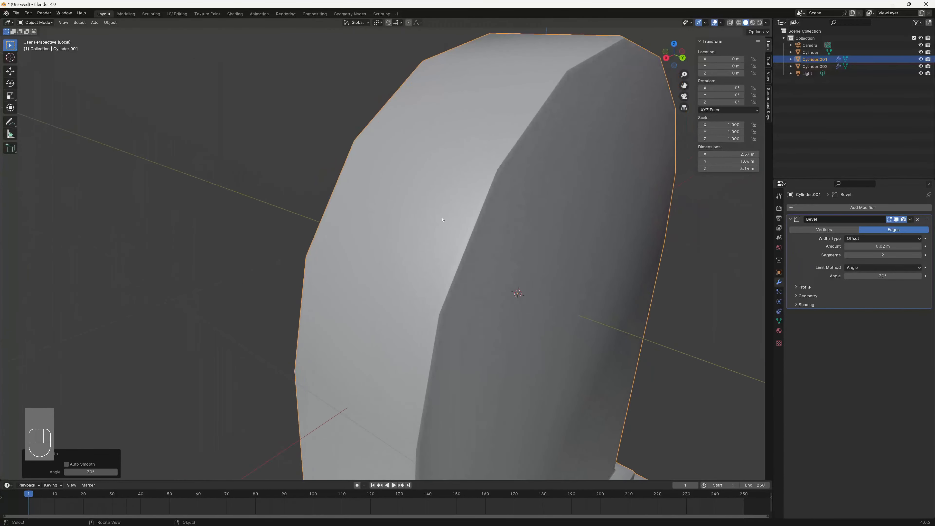
click(920, 255)
scroll(604, 287, up, 2)
scroll(574, 287, down, 3)
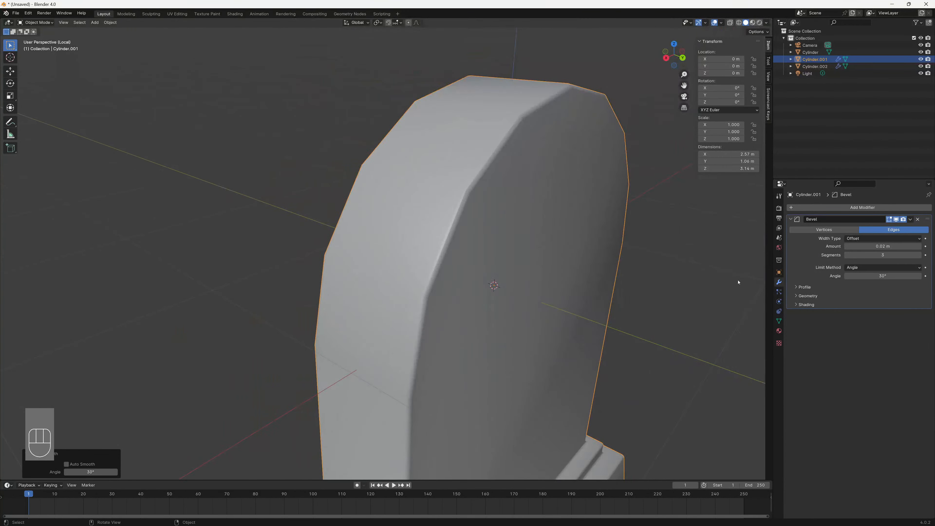
Step: Inspect the beveled gravestone's overall shading and try an Auto Smooth angle of 60°
click(778, 320)
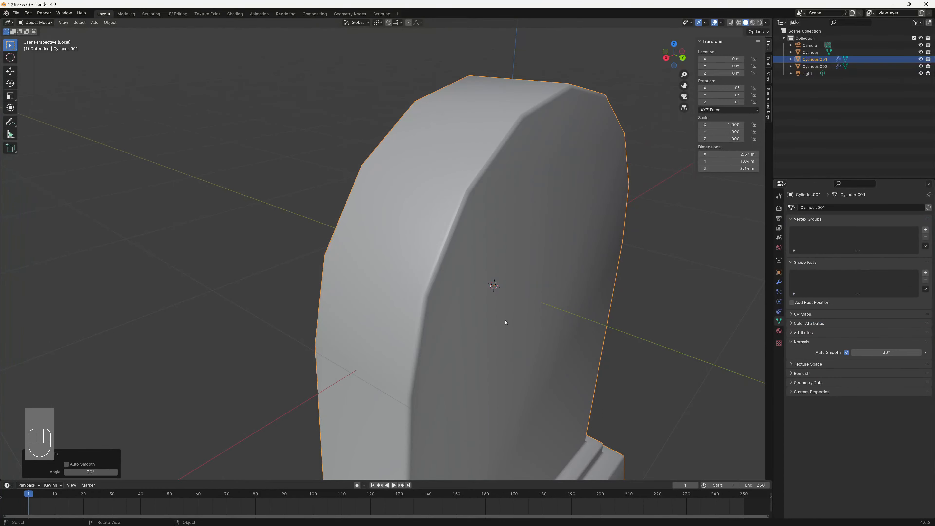
scroll(493, 335, down, 3)
shift+middle_drag(491, 341, 416, 225)
middle_drag(396, 261, 511, 179)
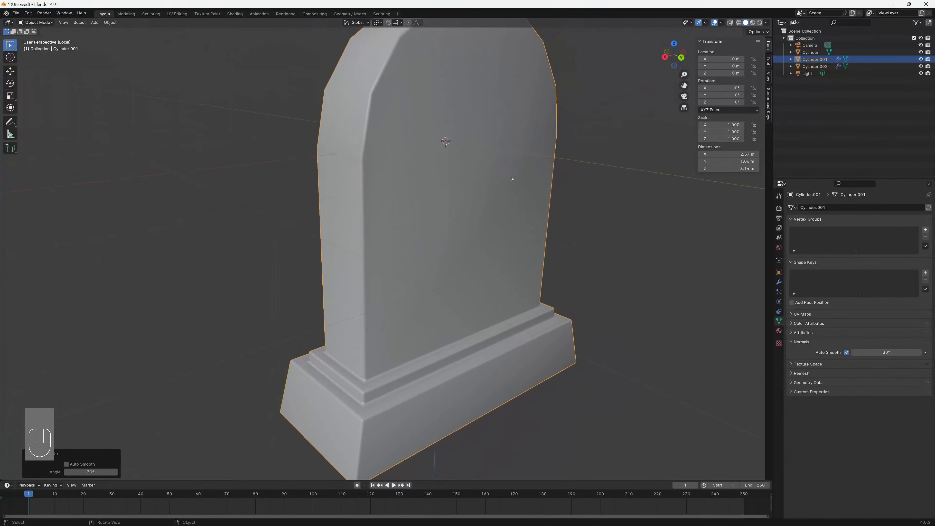
shift+middle_drag(472, 73, 439, 218)
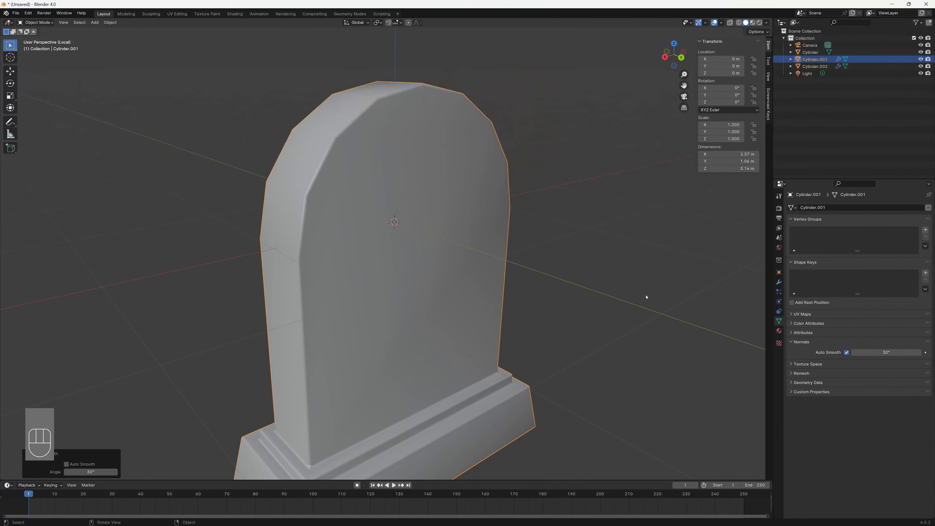
drag(883, 352, 921, 353)
right_click(887, 352)
click(888, 351)
text(60)
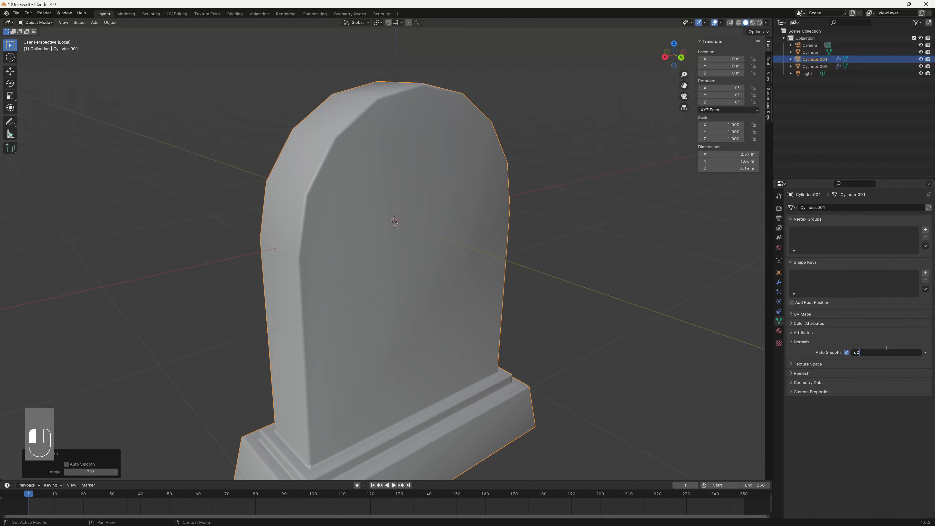
key(Return)
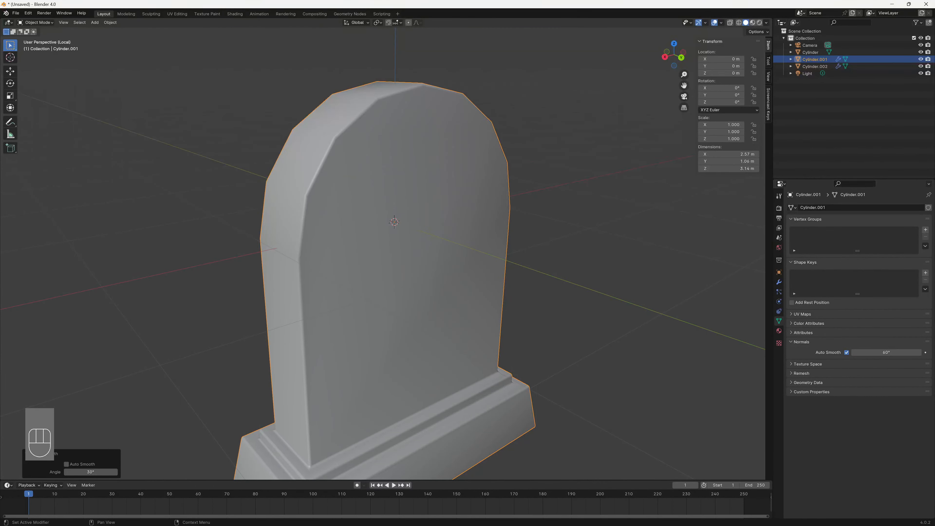
Step: Set the gravestone's Auto Smooth angle back to 30°
click(897, 351)
text(30)
key(Return)
Step: Exit local view to bring back all three gravestones and clear the selection
middle_drag(437, 318, 228, 288)
key(slash)
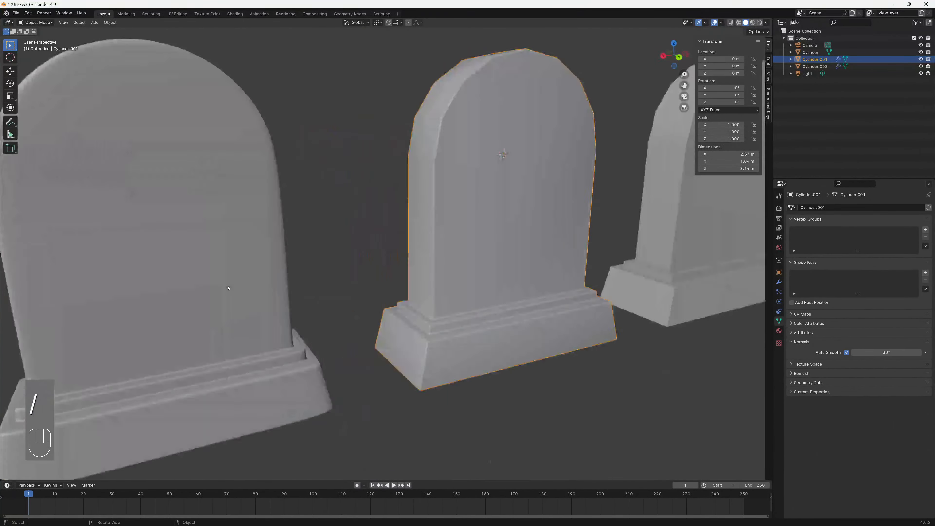
shift+middle_drag(482, 309, 425, 310)
scroll(438, 314, up, 1)
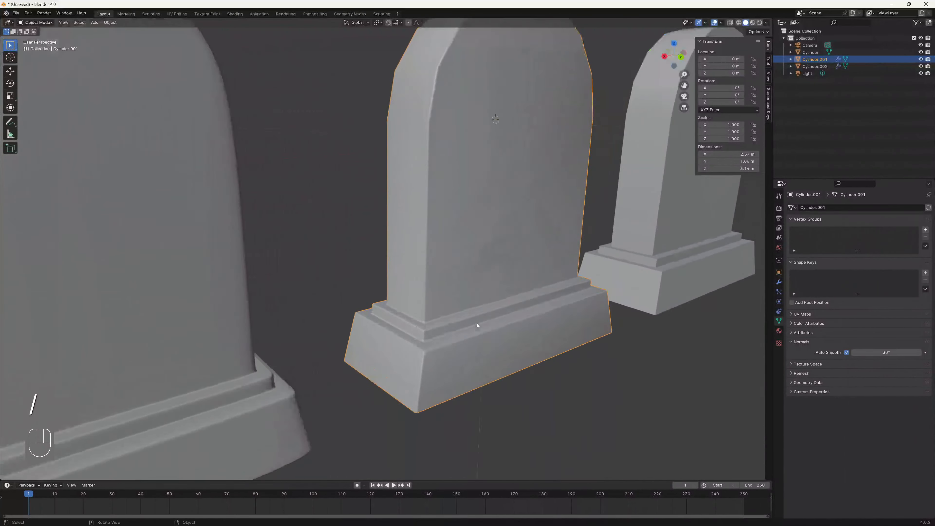
scroll(489, 329, down, 2)
drag(534, 367, 536, 368)
click(541, 355)
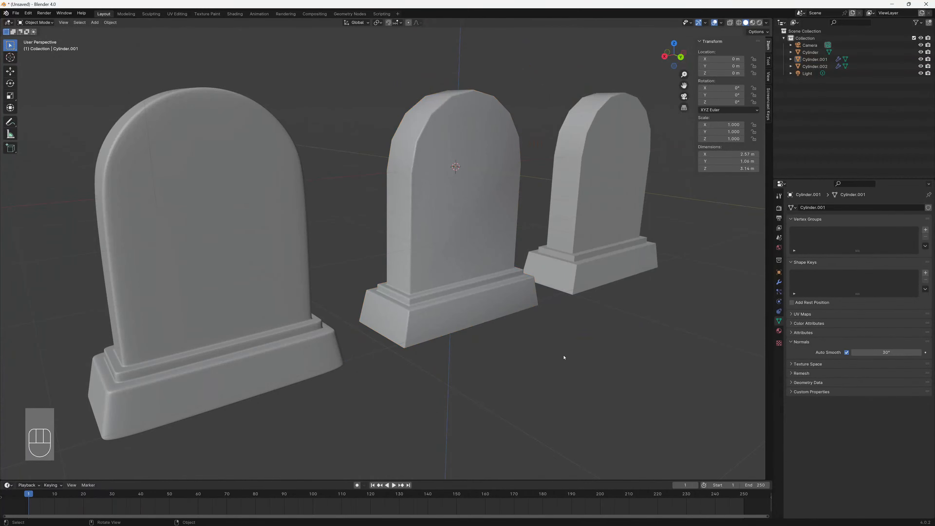
middle_drag(564, 355, 551, 318)
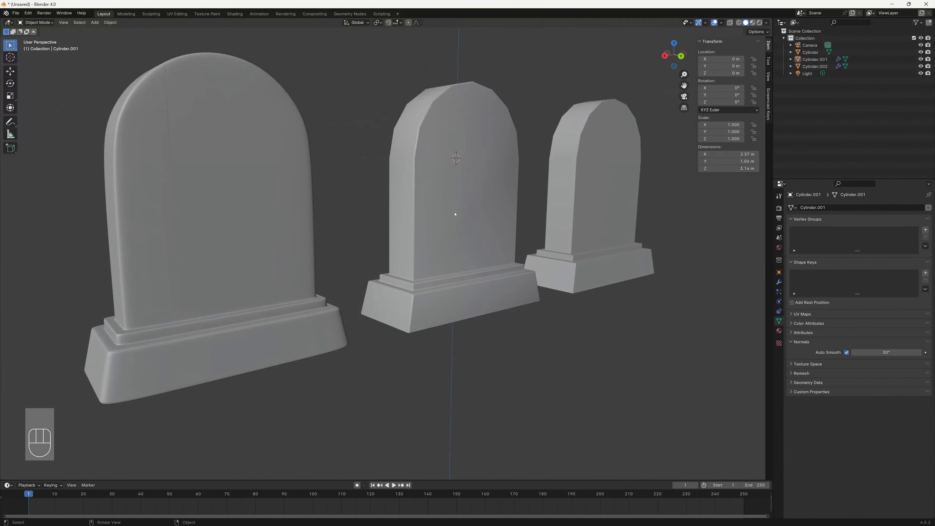
Step: Compare the three gravestones' edges and shading from several angles, selecting the subdivided one and then the original without modifiers
click(206, 282)
middle_drag(215, 328, 248, 324)
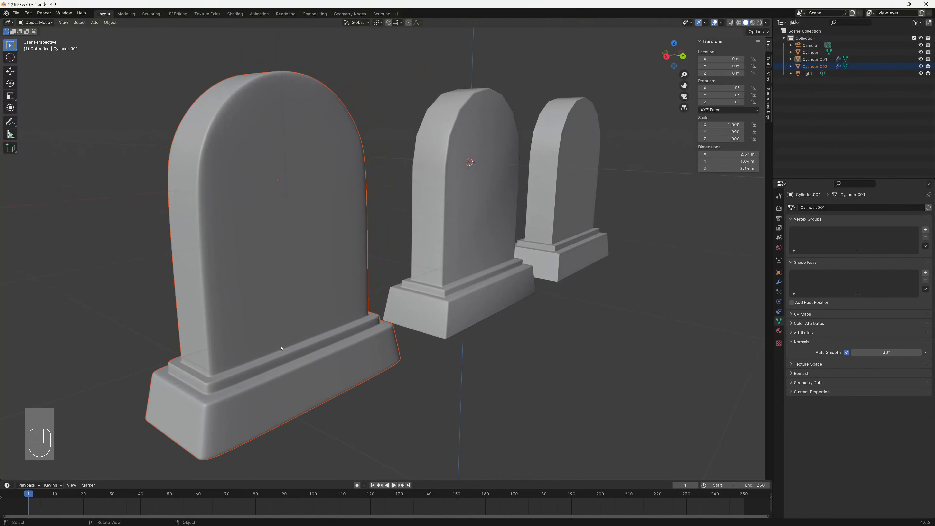
mouse_move(364, 357)
middle_down()
mouse_move(345, 361)
mouse_move(355, 368)
middle_up()
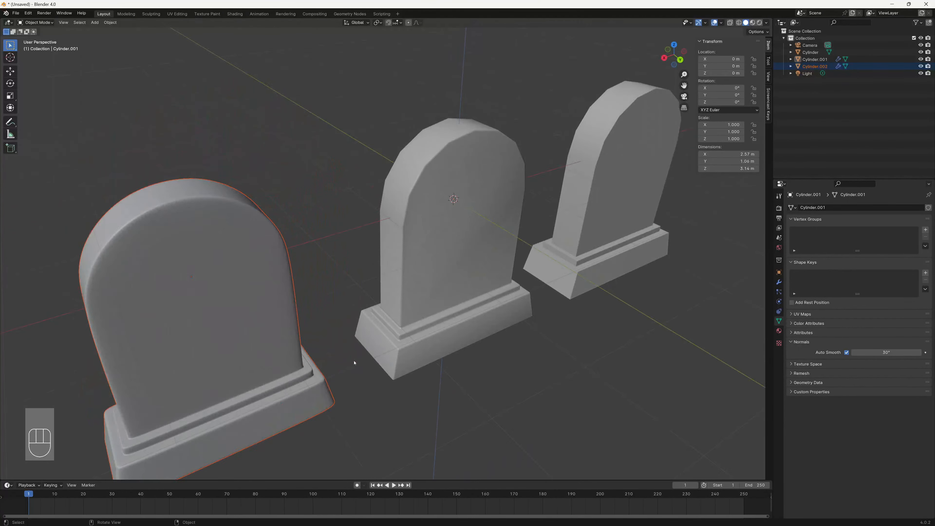
scroll(373, 366, up, 3)
scroll(373, 367, down, 3)
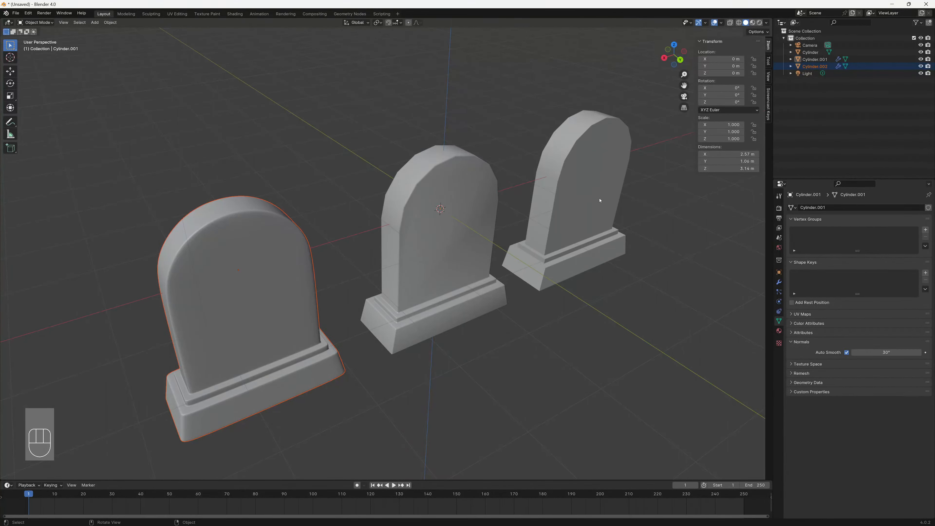
click(588, 188)
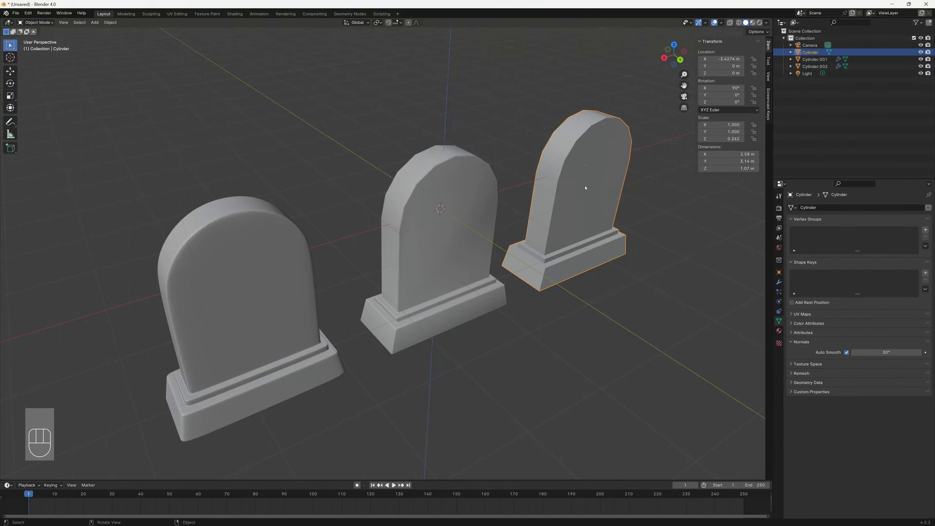
middle_drag(539, 314, 487, 288)
middle_drag(369, 255, 444, 262)
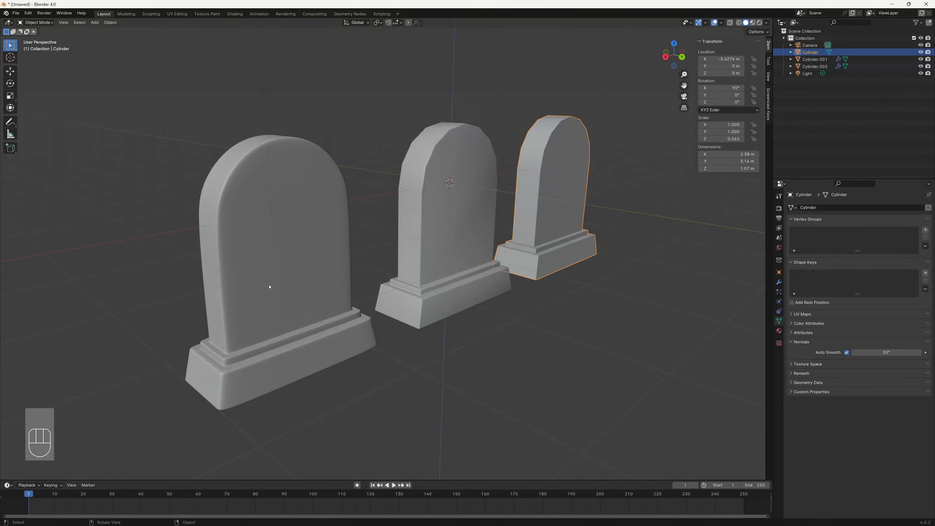
middle_drag(268, 293, 263, 289)
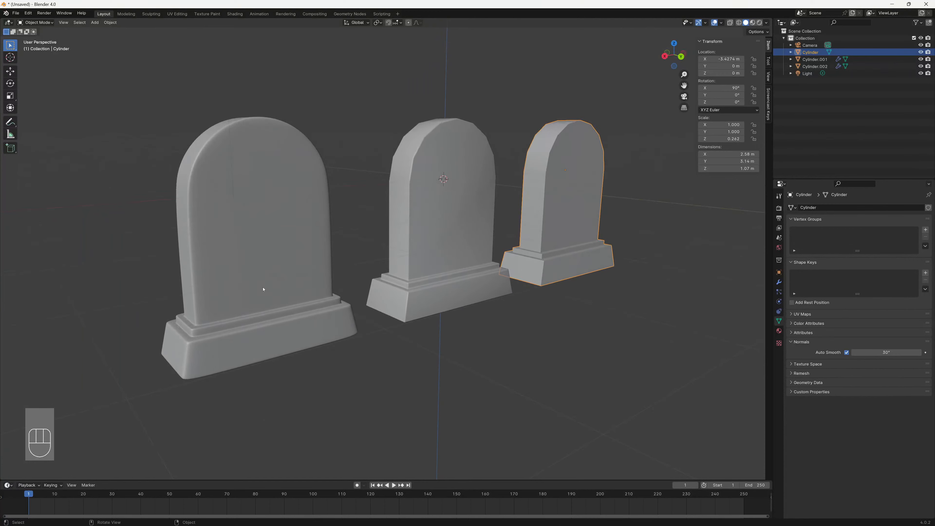